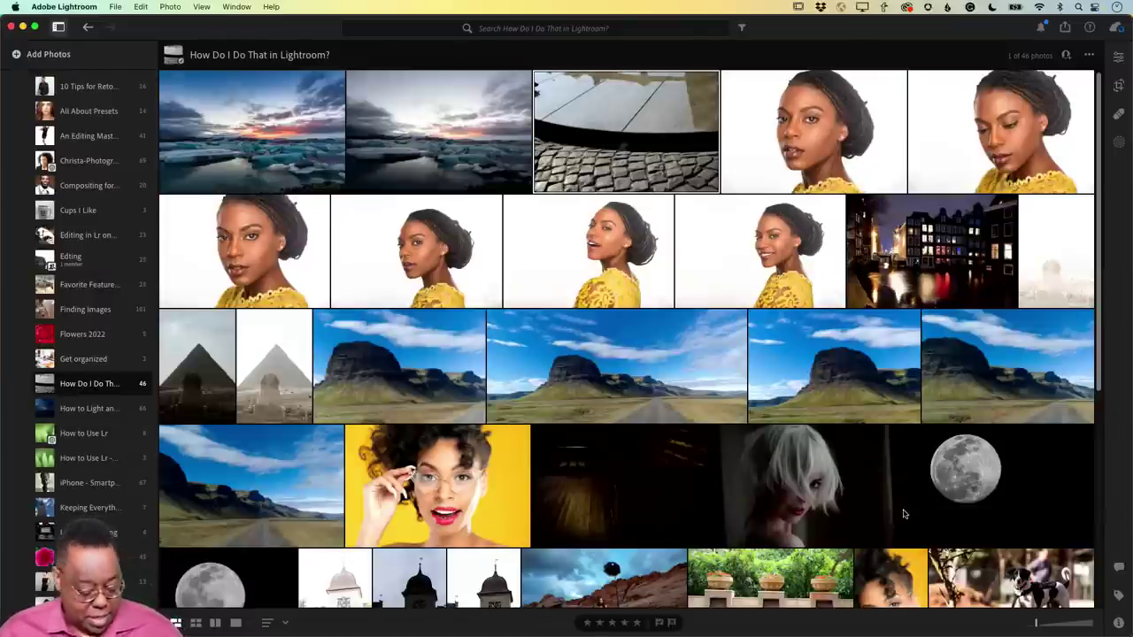
Step: Open the macOS app switcher from the Lightroom photo grid
key(super+Tab)
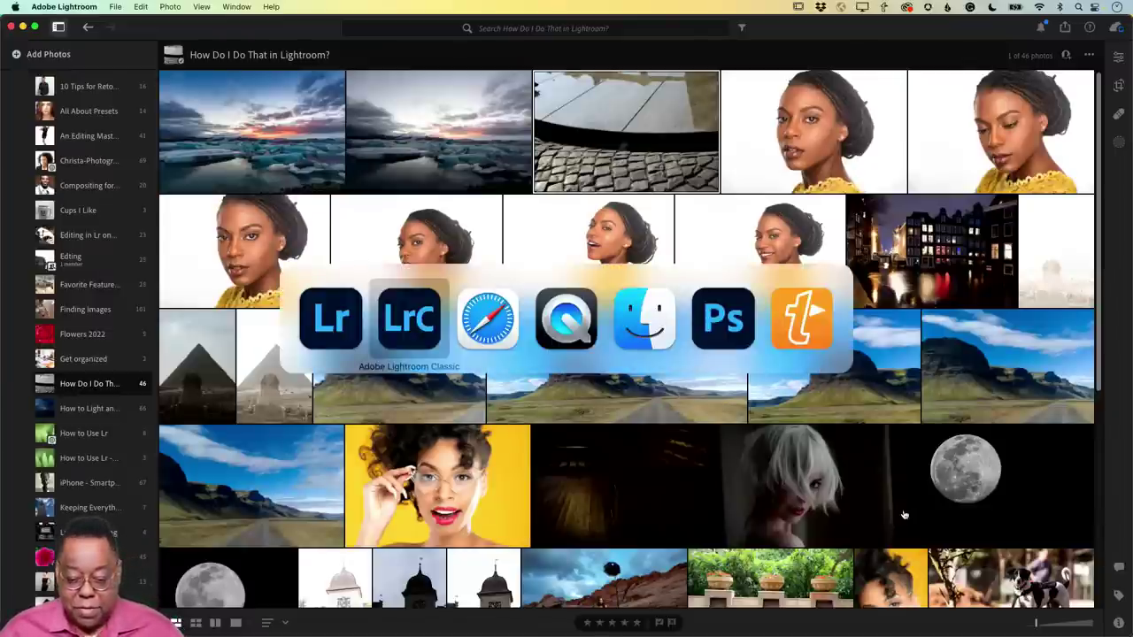
Step: Switch to QuickTime Player showing the mirrored iPhone screen
key(super+Tab)
key(super+Tab)
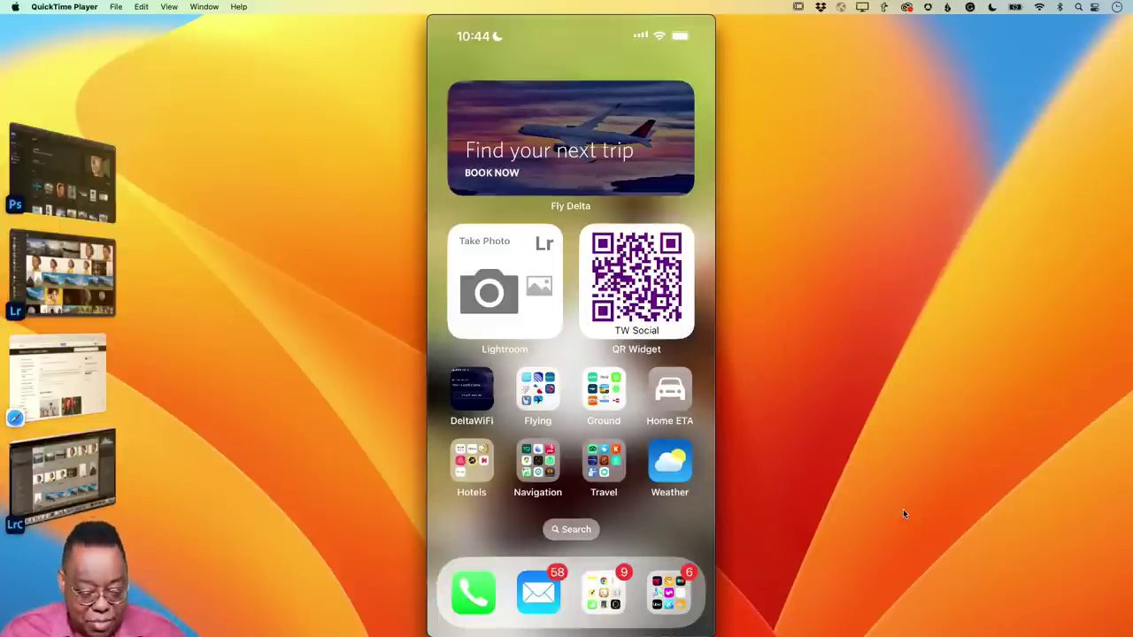
Step: Bring Safari forward on its About Apple ProRAW tab, then begin switching apps
click(69, 366)
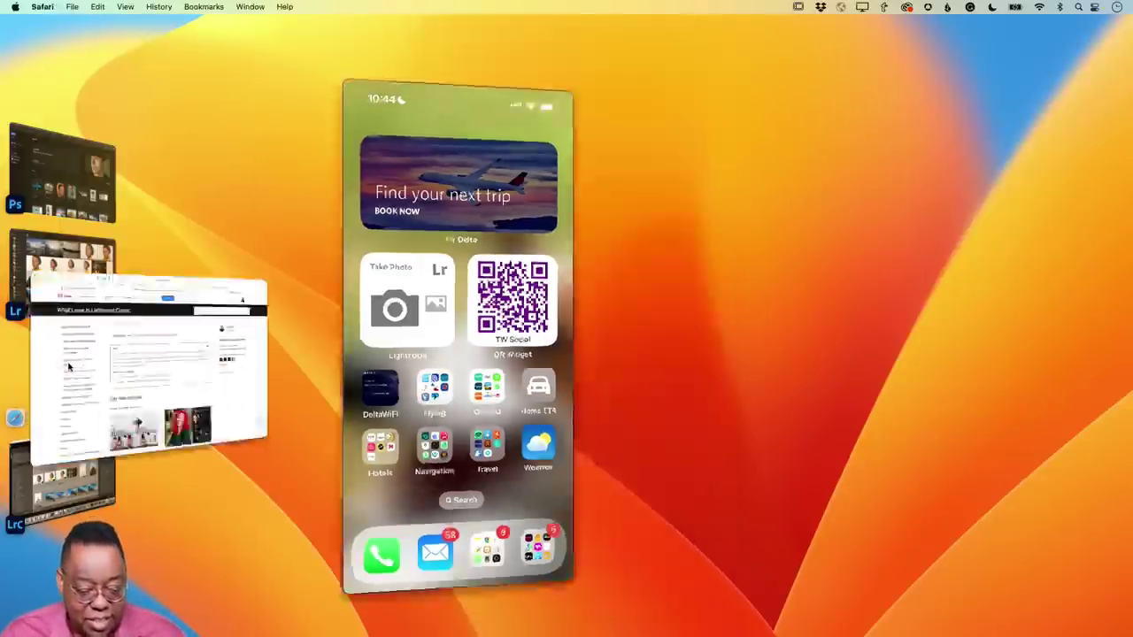
click(292, 68)
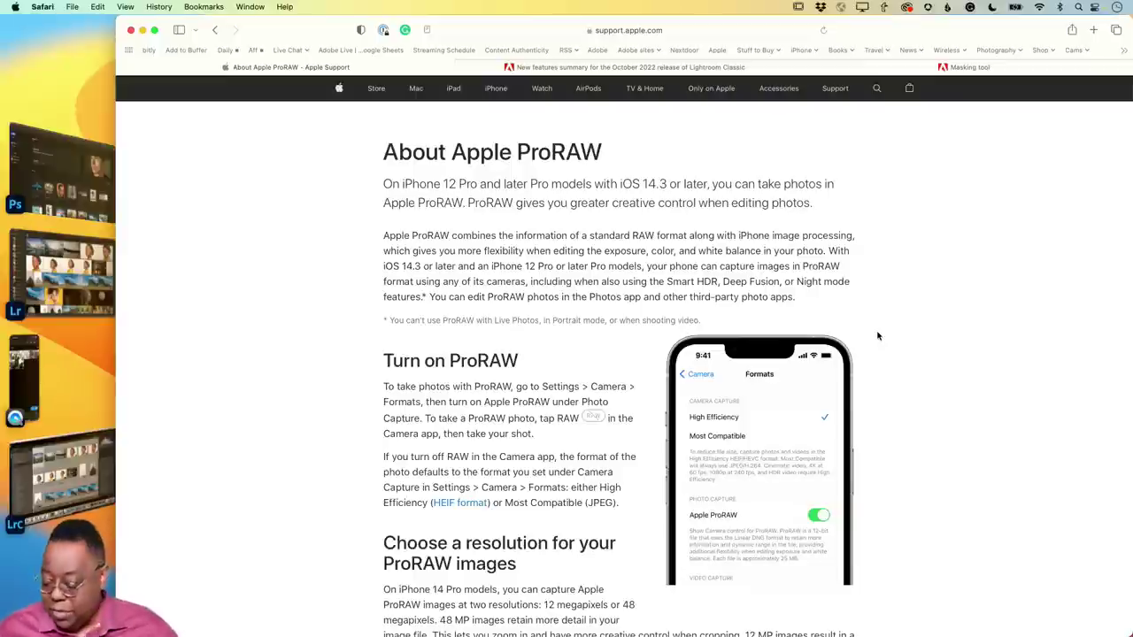
key(super+Tab)
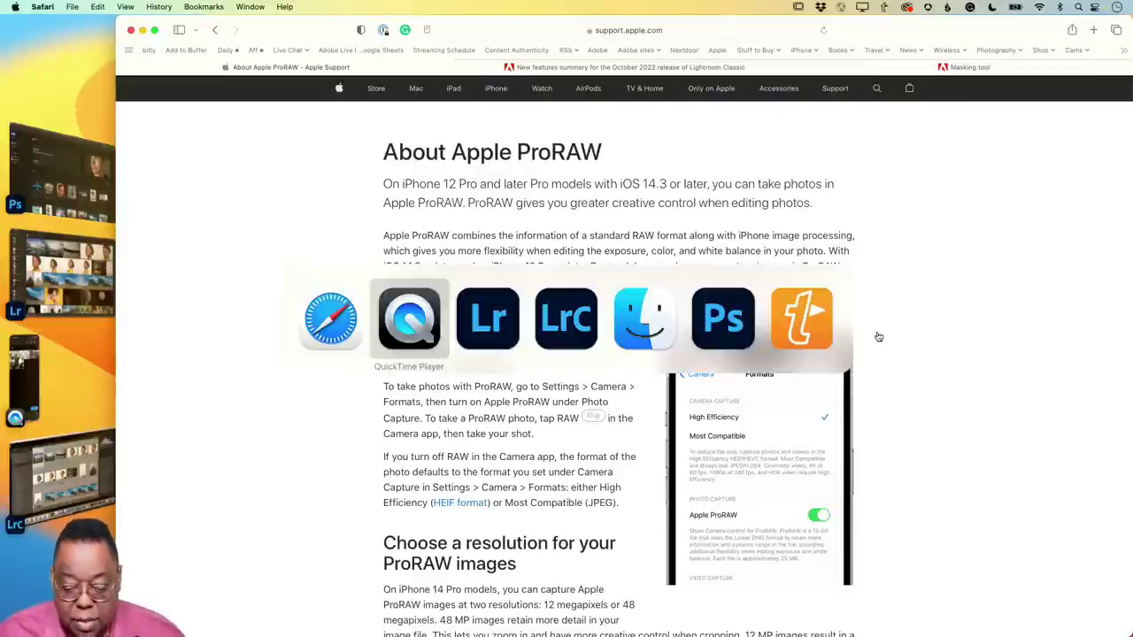
Step: Cycle apps with Cmd+Tab to the phone-mirroring window, then to Lightroom Classic
key(super+Tab)
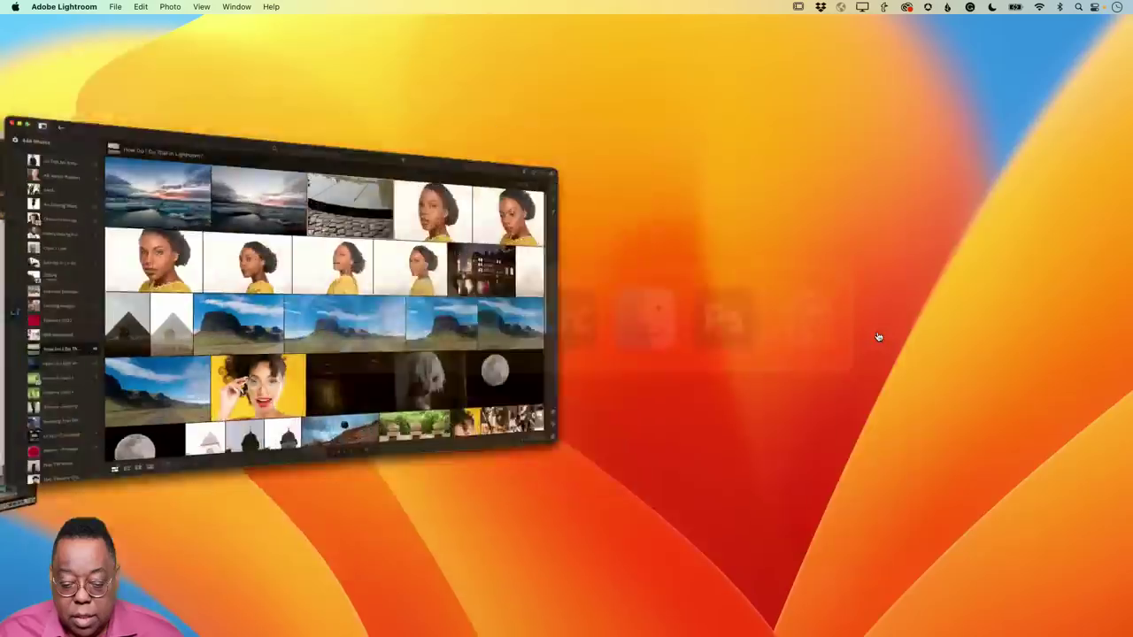
key(super+Tab)
key(super+Tab)
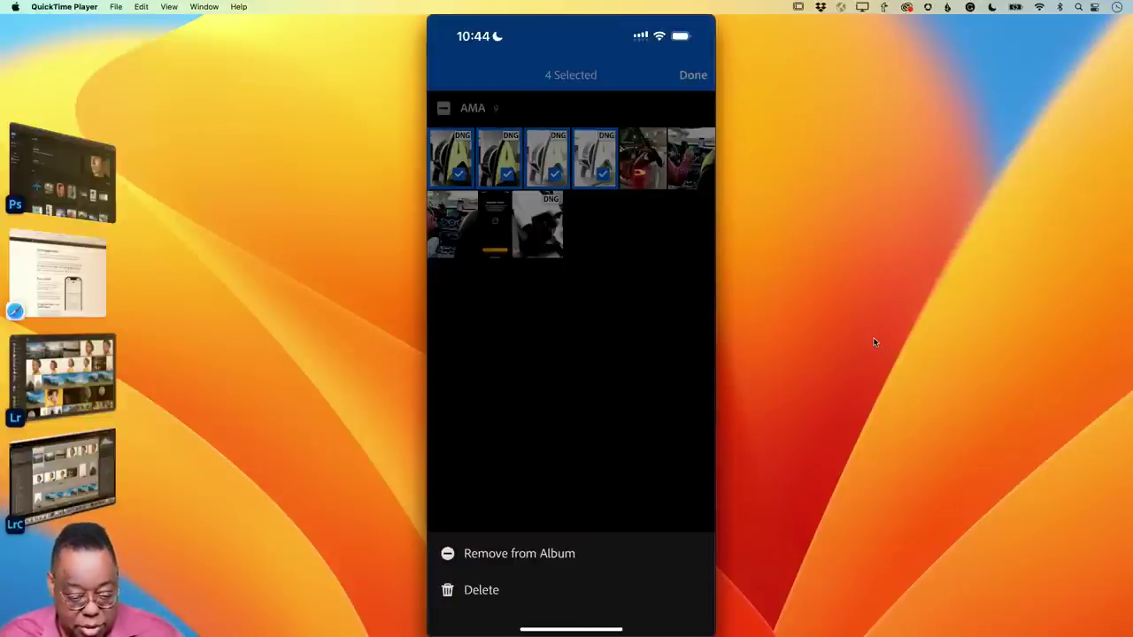
key(super+Tab)
key(super+Tab)
key(super+Tab)
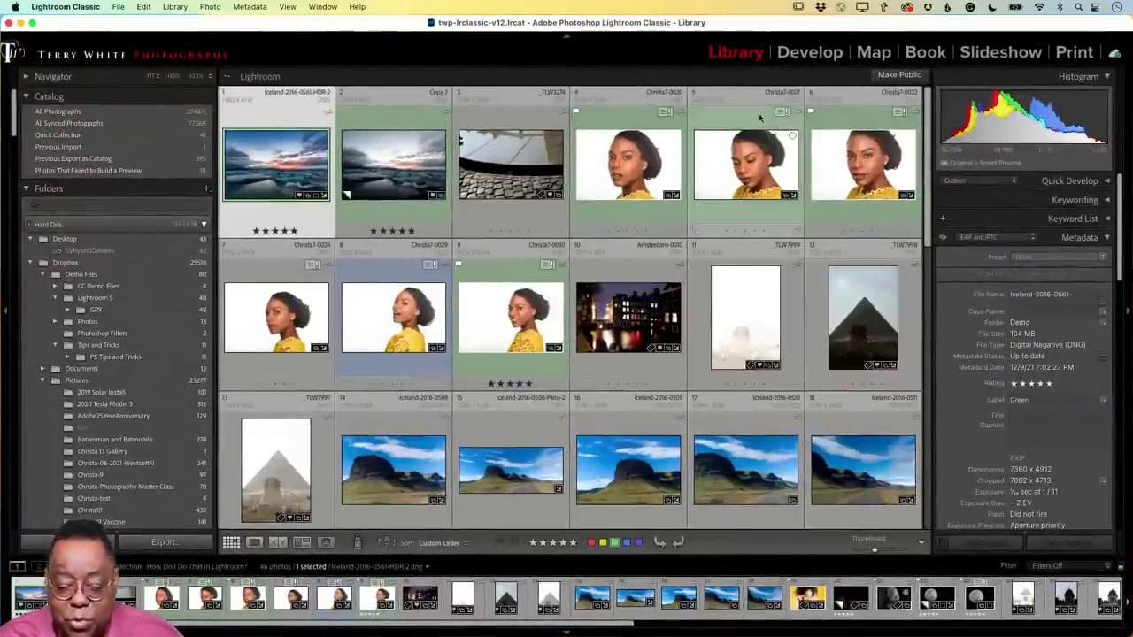
Step: Select the Christa7-0020 portrait and open it in the Develop module
click(632, 170)
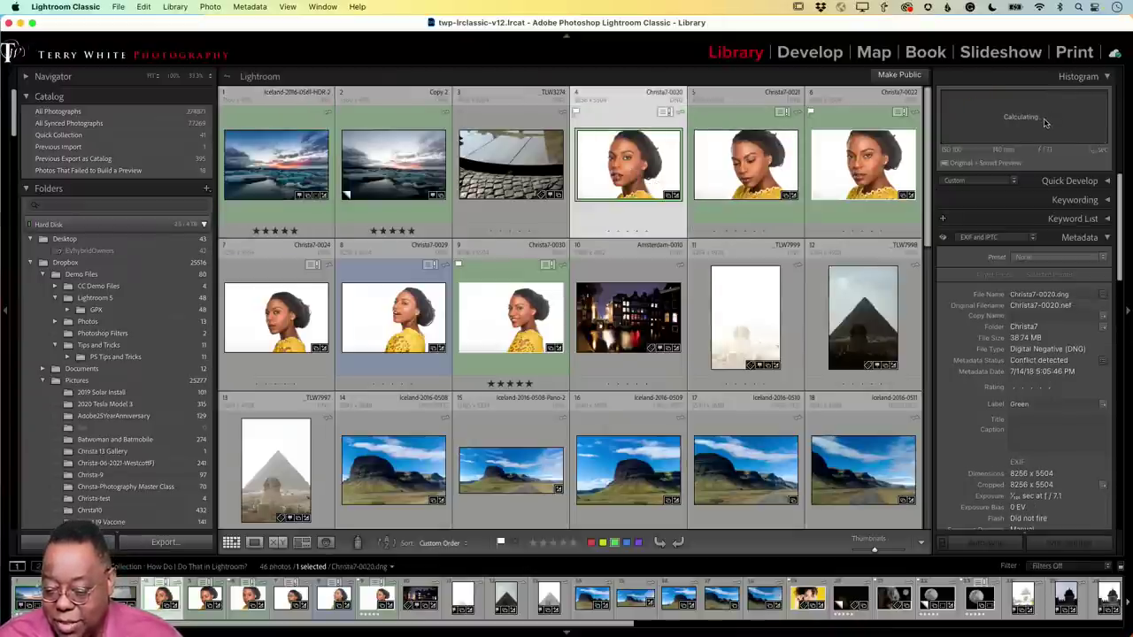
click(827, 55)
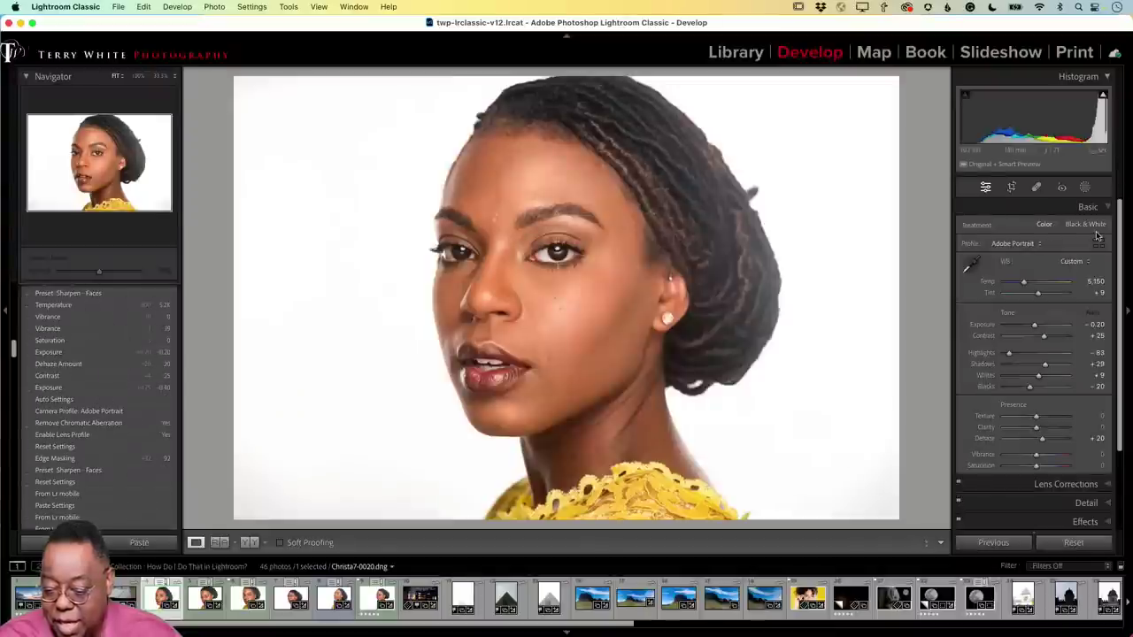
Step: Add a Subject mask from the Masking tool to select the woman automatically
click(1085, 186)
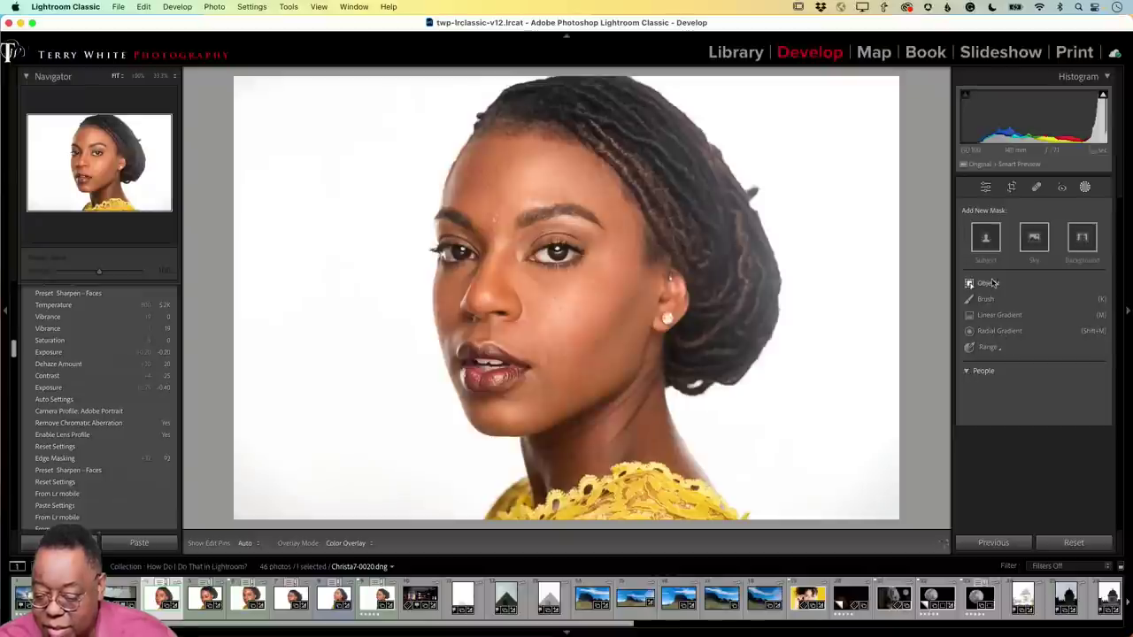
click(985, 237)
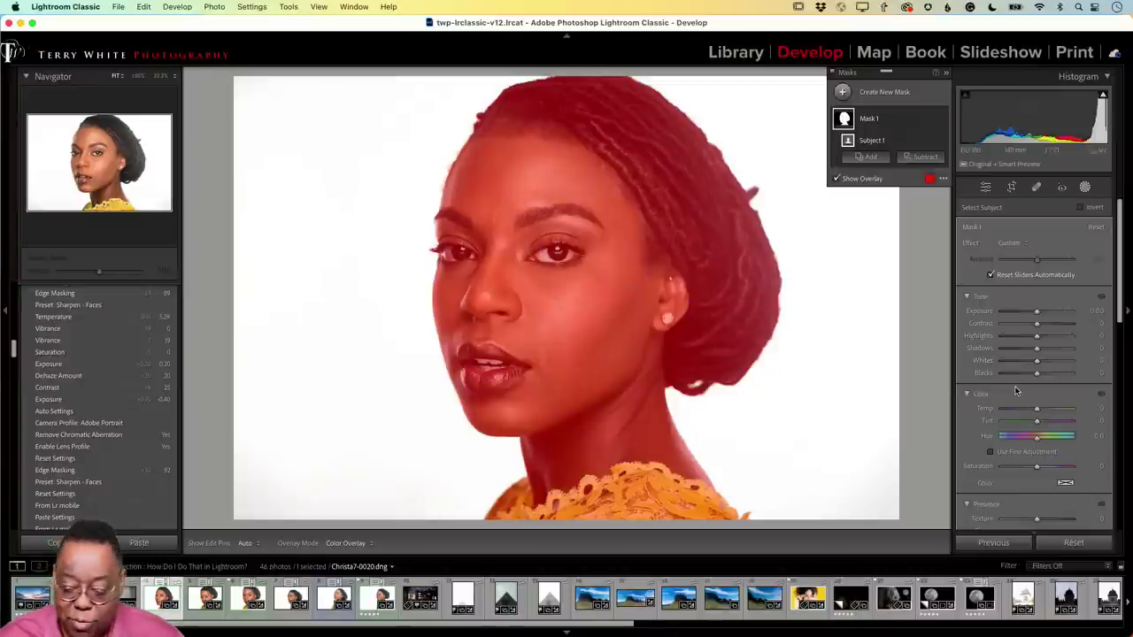
scroll(1016, 390, down, 10)
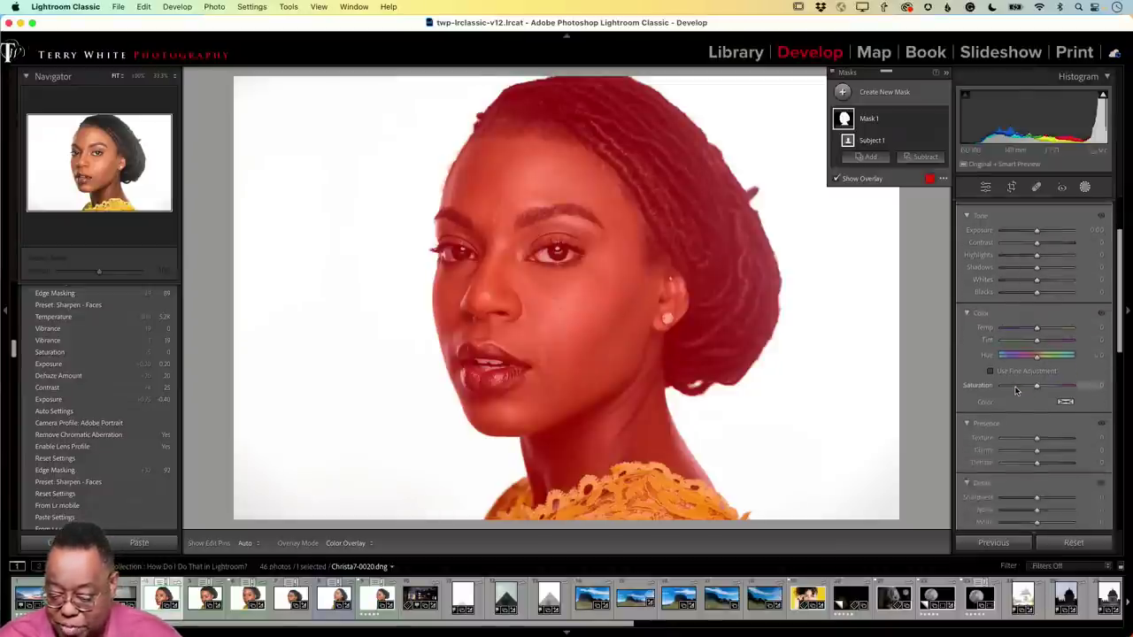
scroll(1017, 391, up, 5)
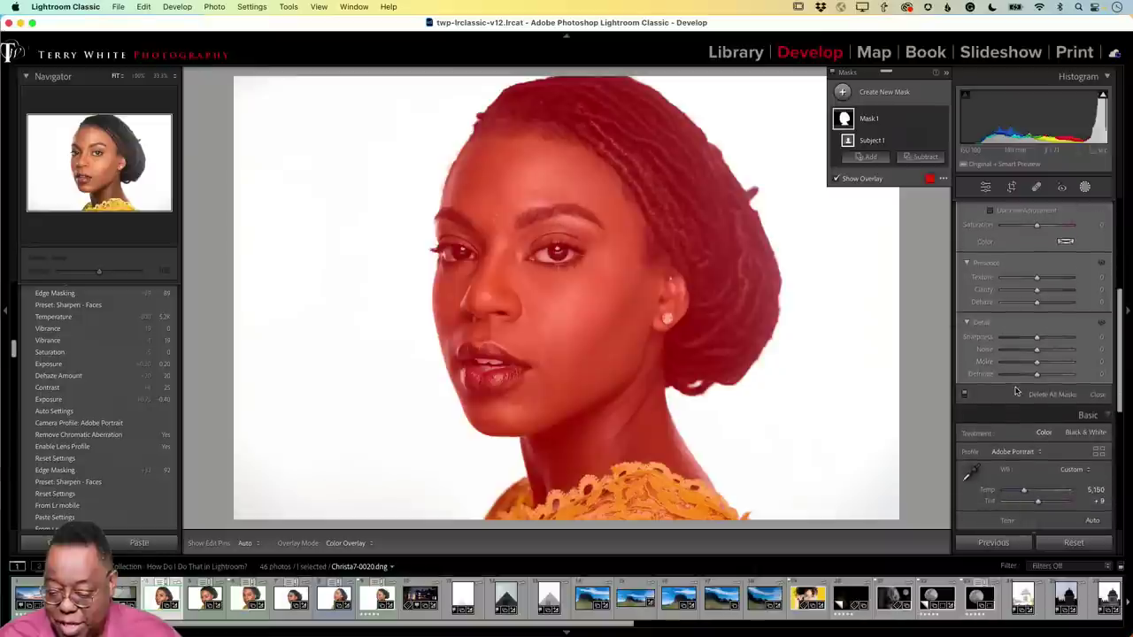
scroll(1018, 354, up, 5)
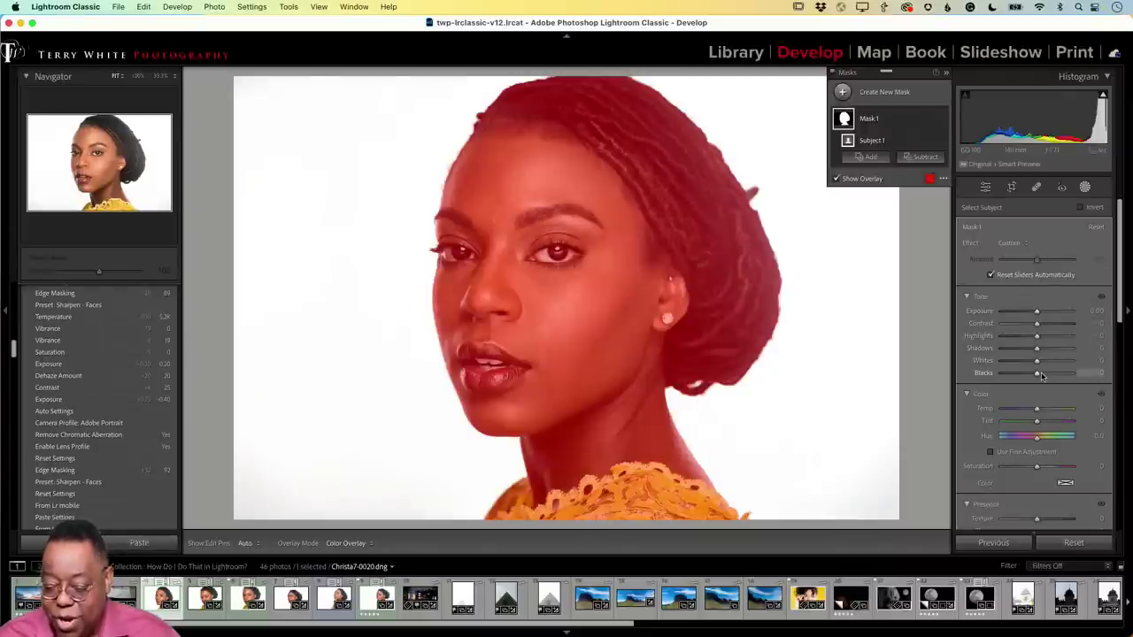
scroll(1042, 377, down, 10)
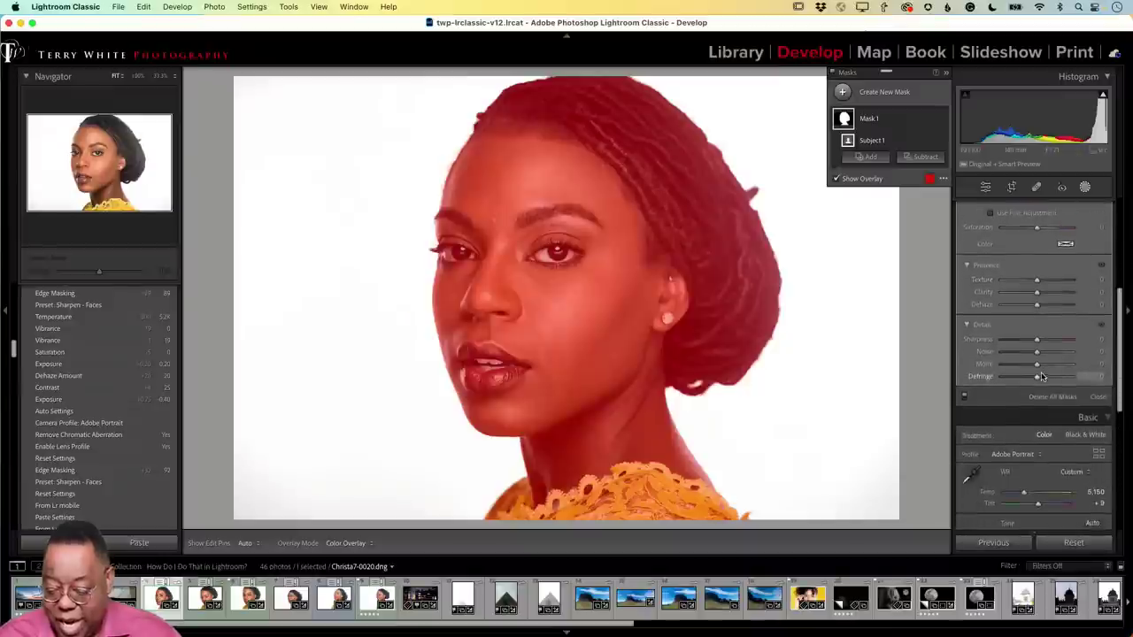
scroll(1042, 376, down, 3)
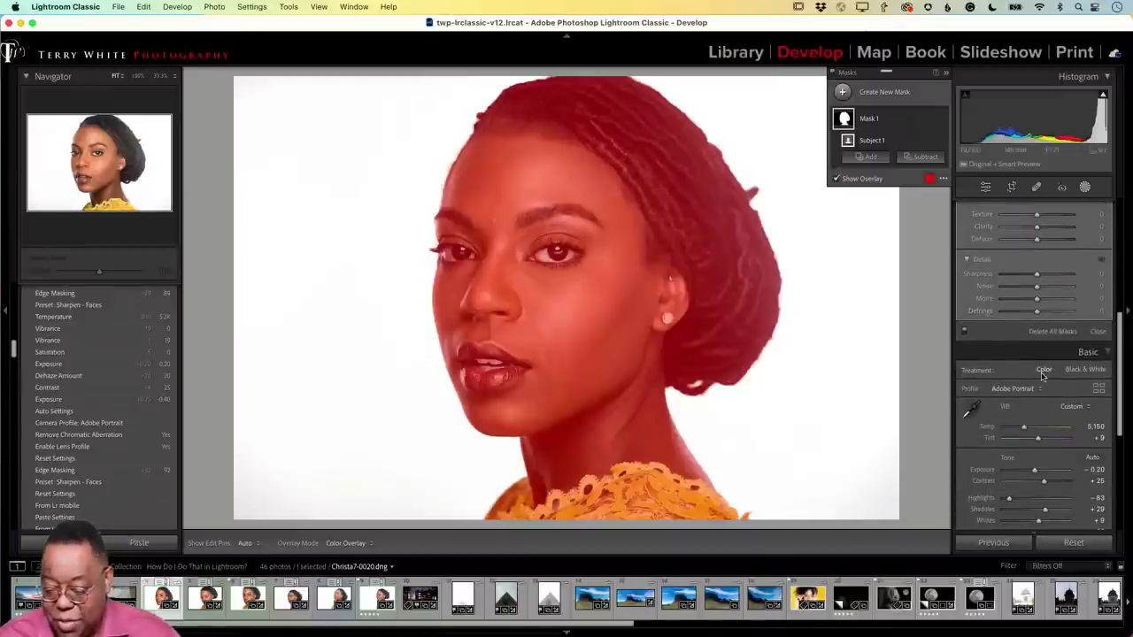
Step: Dismiss the panel display options menu and scroll down the Develop panels
right_click(1080, 351)
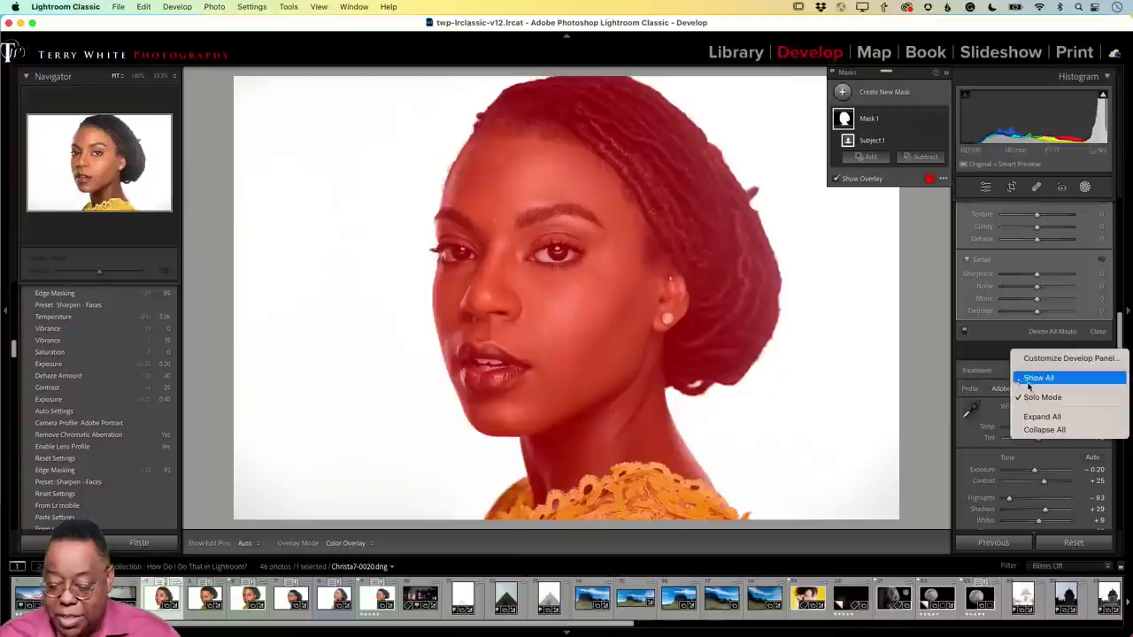
click(1006, 363)
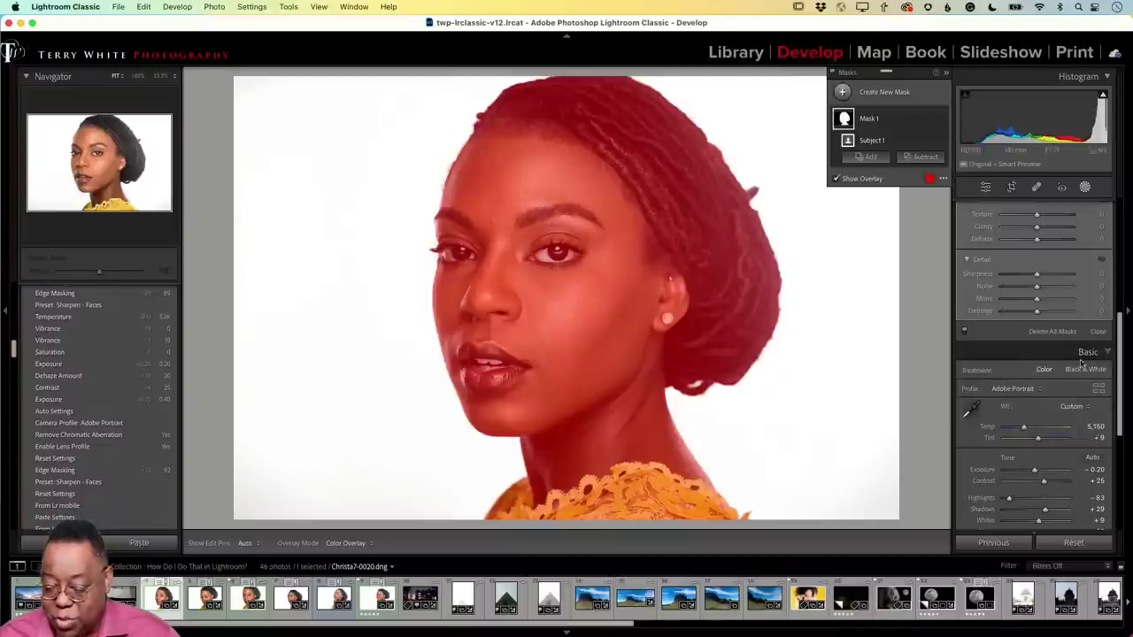
scroll(1074, 370, down, 5)
scroll(1074, 370, down, 5)
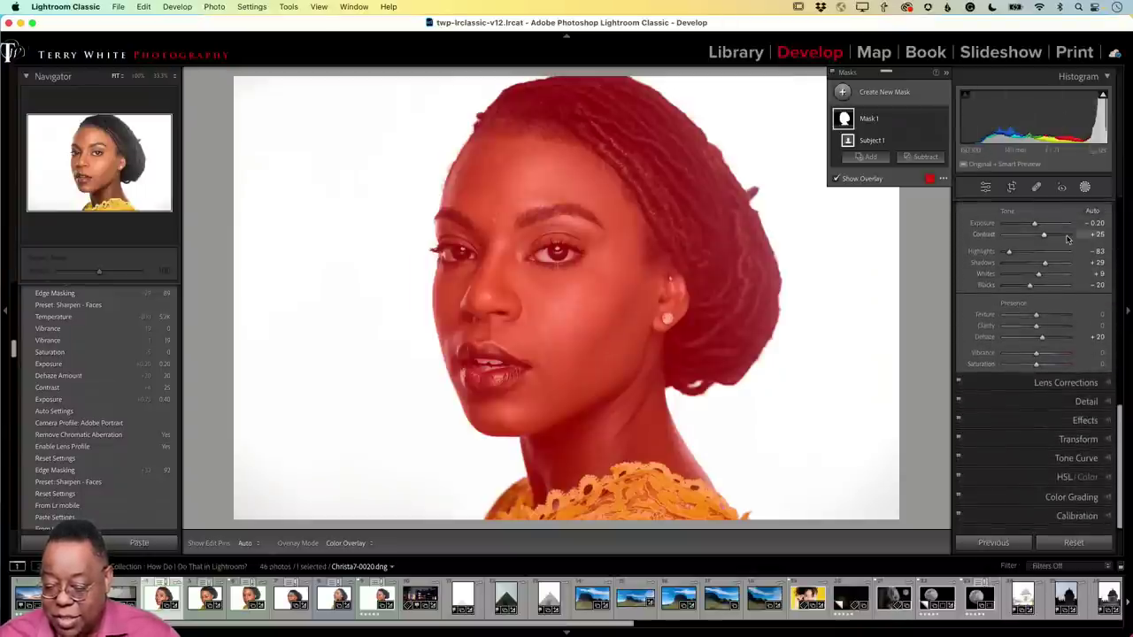
Step: Expand and re-collapse the Detail panel, then collapse Mask 1's component list
click(1103, 401)
scroll(1062, 425, up, 10)
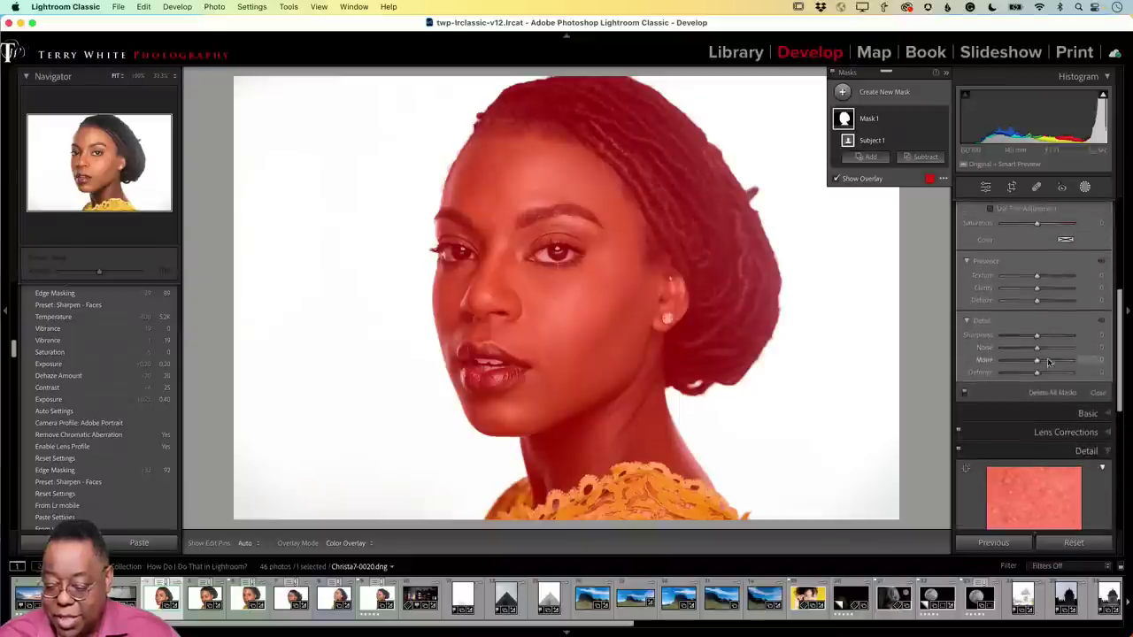
scroll(1055, 450, down, 10)
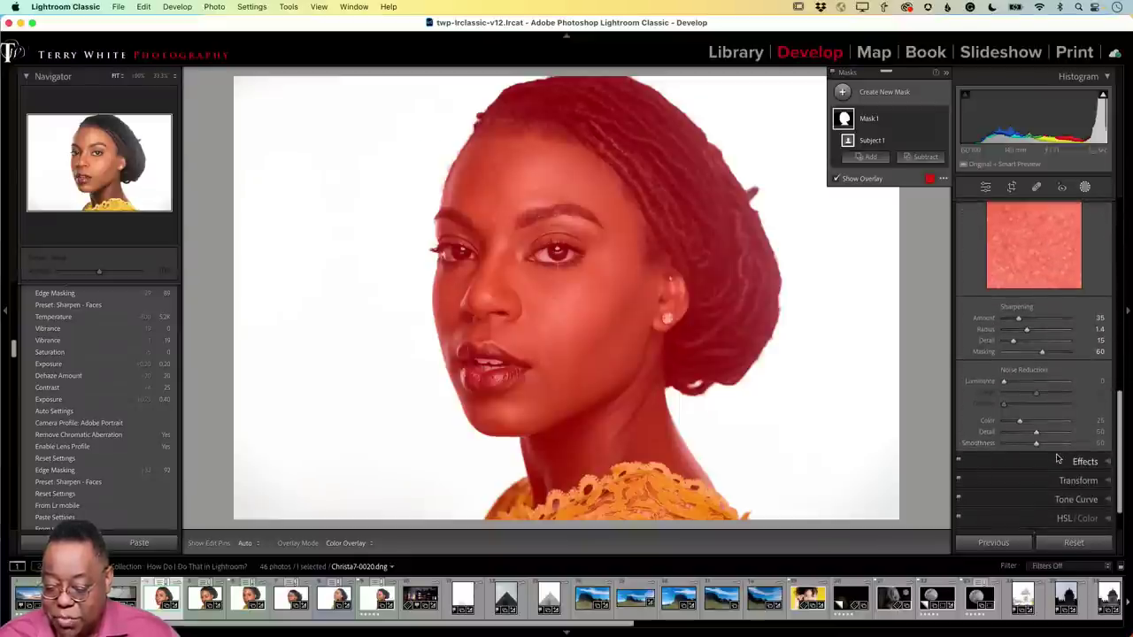
scroll(1057, 458, up, 10)
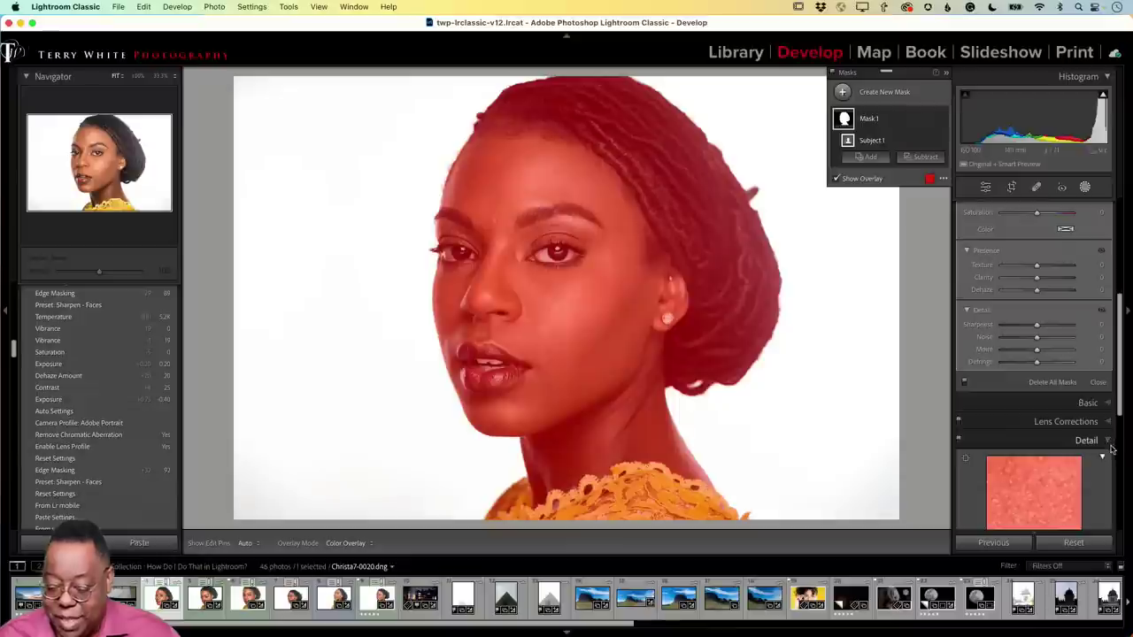
click(1106, 443)
scroll(1073, 363, up, 5)
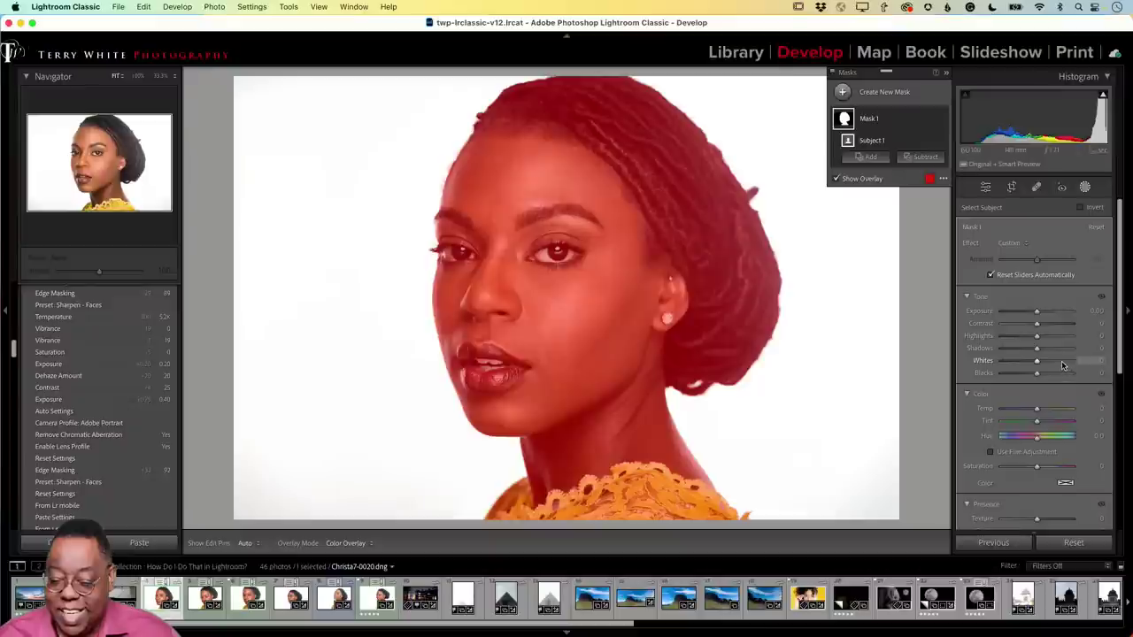
scroll(1045, 310, down, 3)
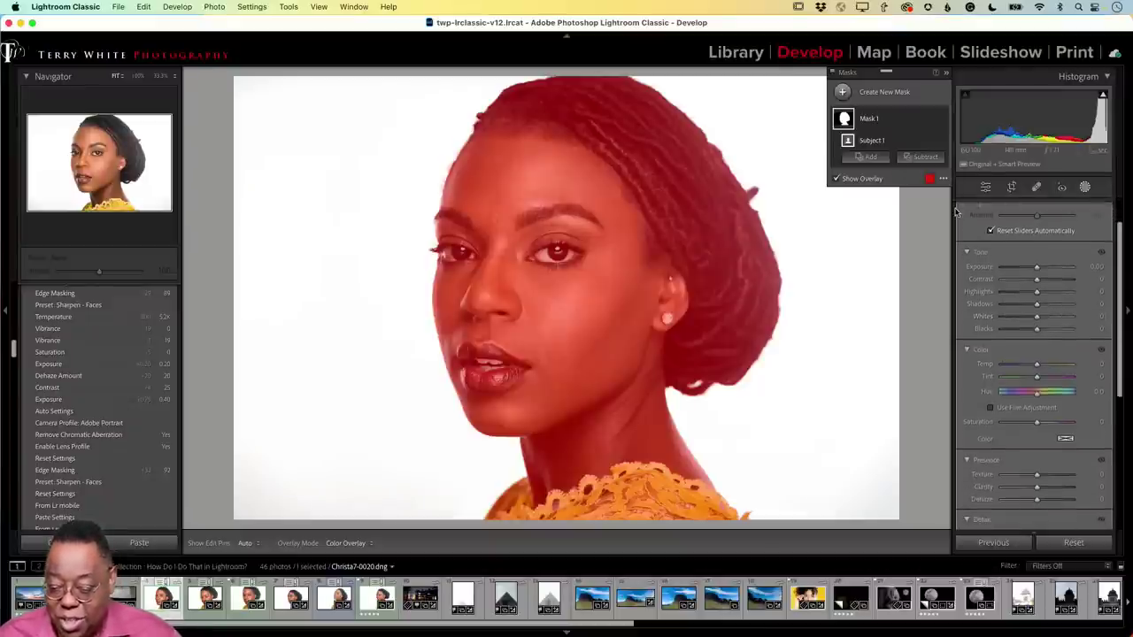
click(896, 124)
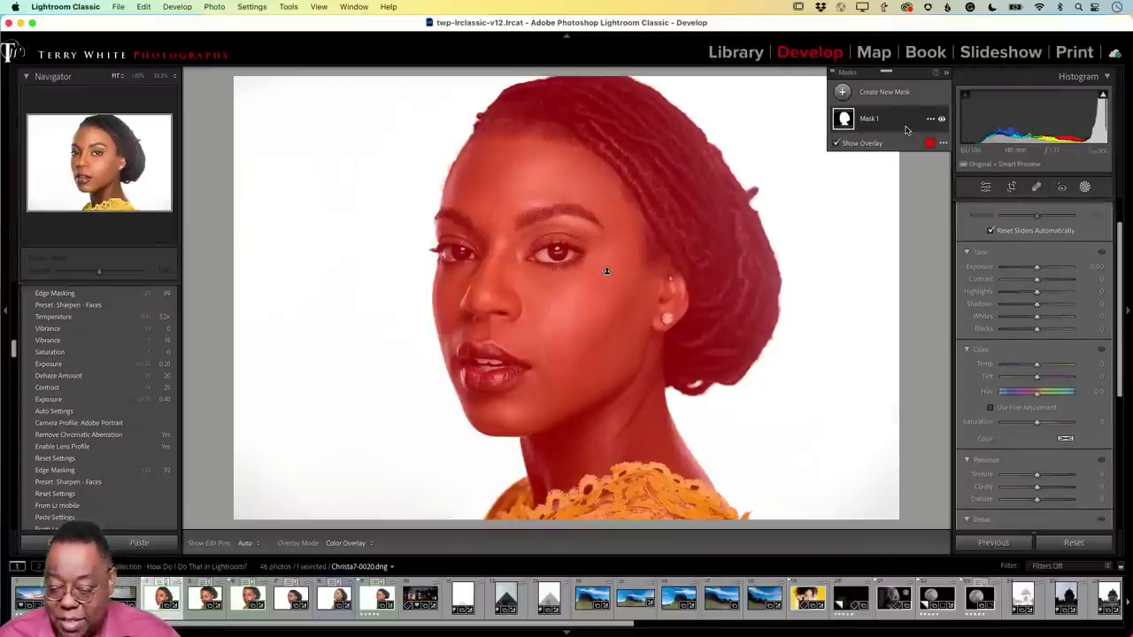
click(930, 119)
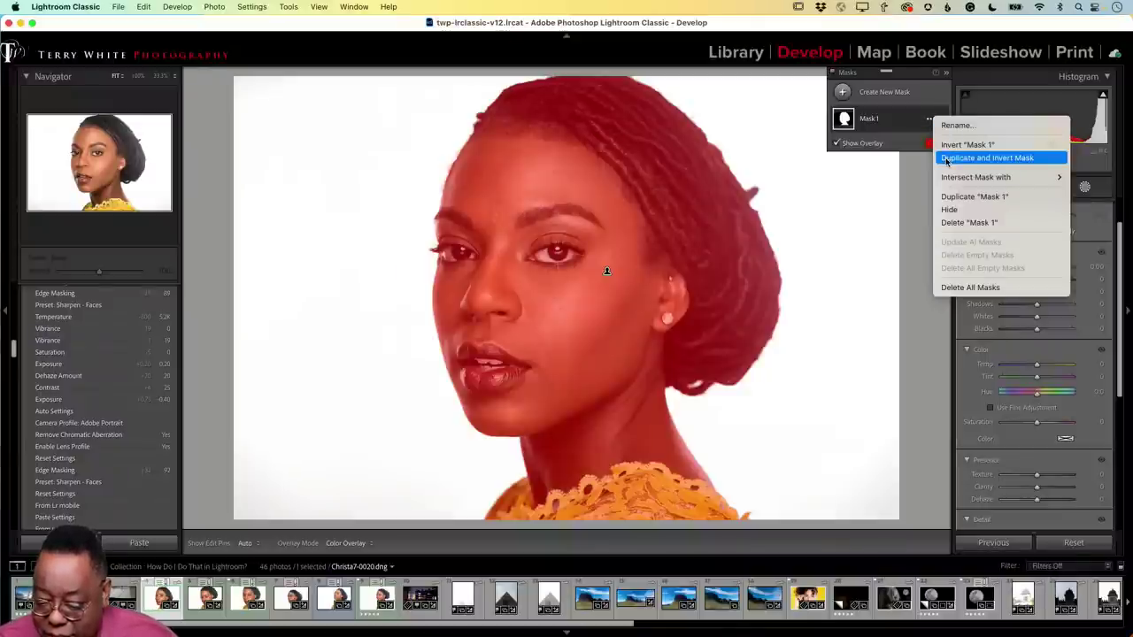
click(898, 124)
key(super+Tab)
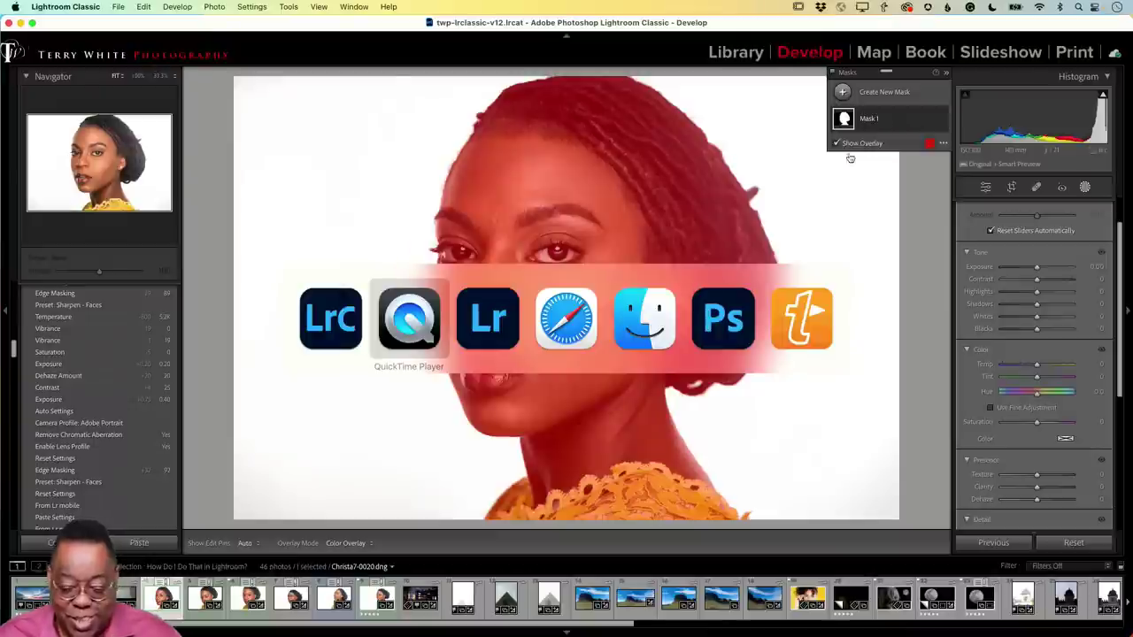
Step: Switch between Lightroom and Safari, shifting the Lightroom window down and right
key(super+Tab)
key(super+Tab)
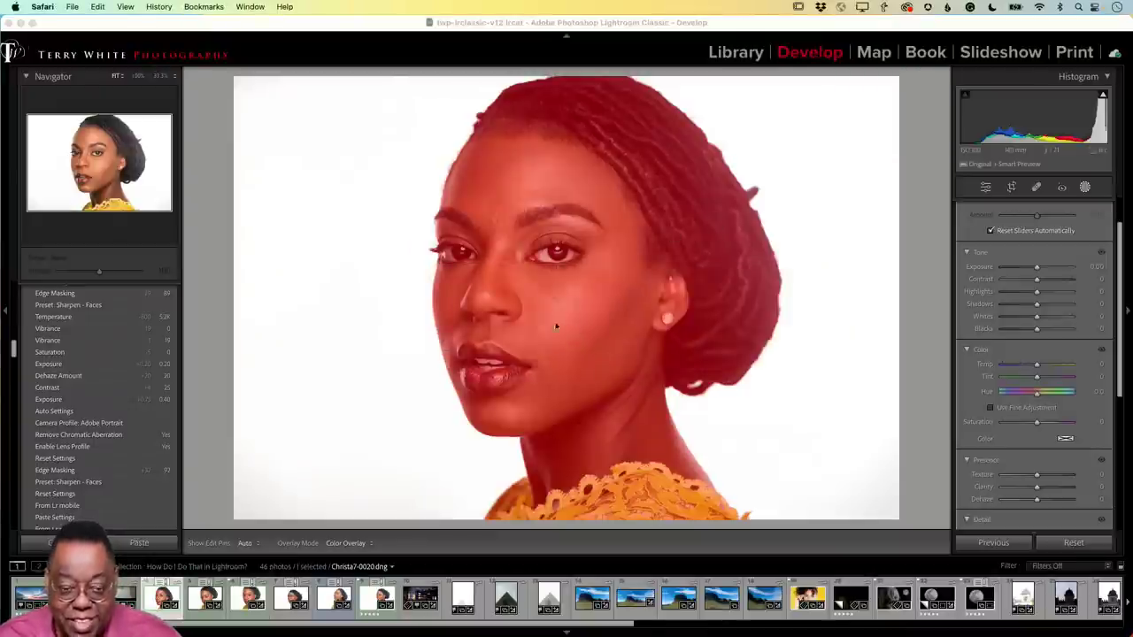
key(super+Tab)
key(super+Tab)
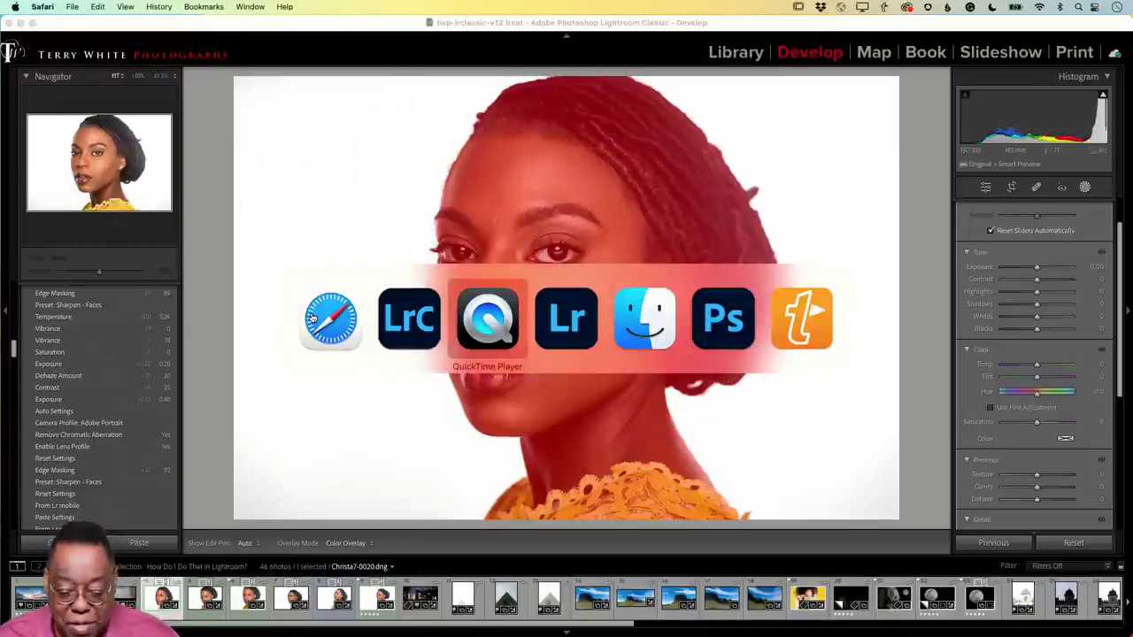
click(332, 328)
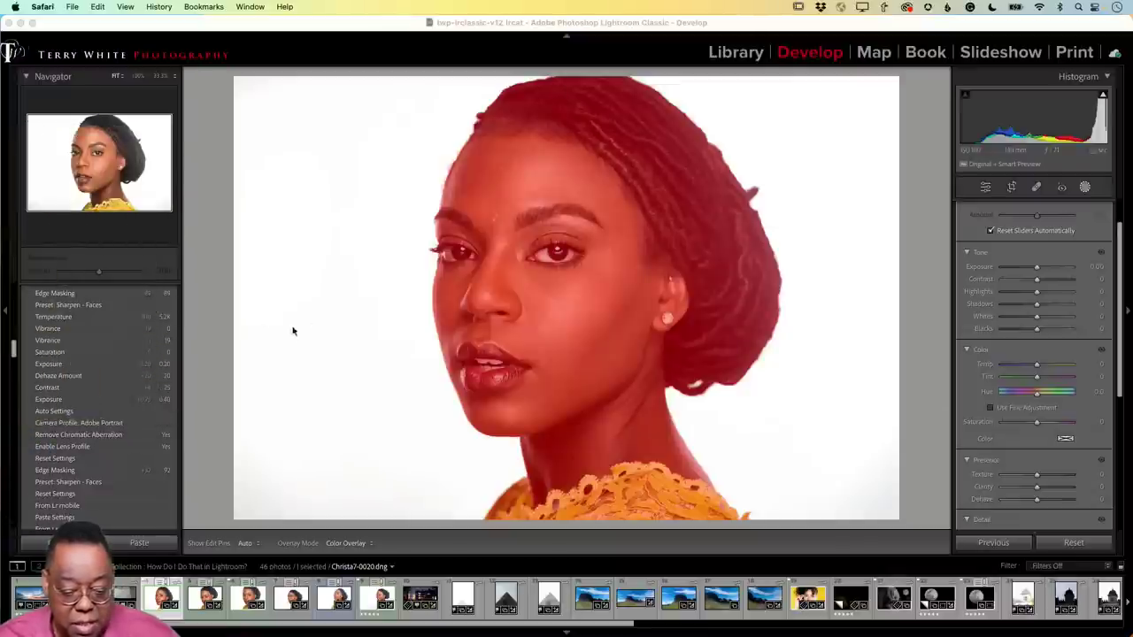
drag(342, 26, 377, 24)
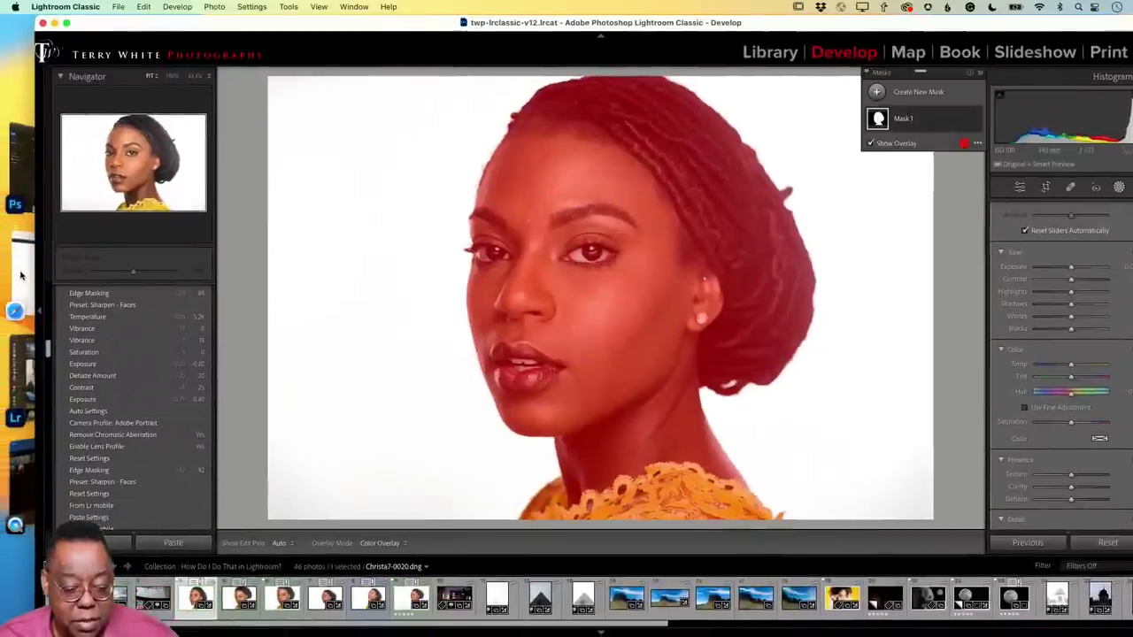
click(14, 310)
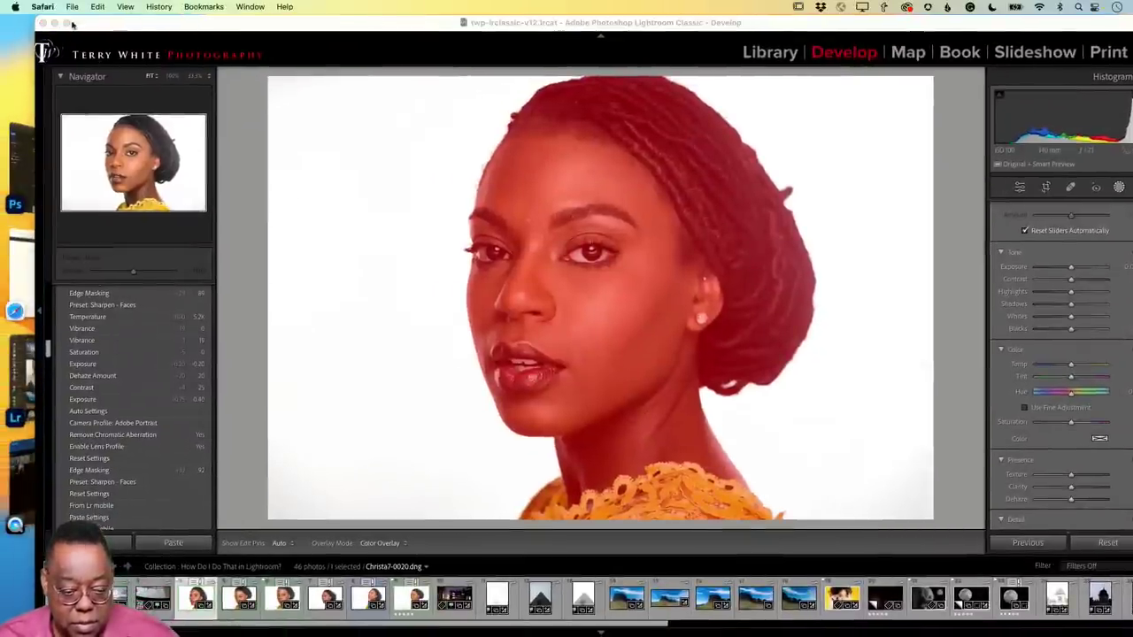
Step: Reposition the Lightroom window and then minimize it
click(106, 32)
drag(107, 32, 1002, 226)
click(423, 126)
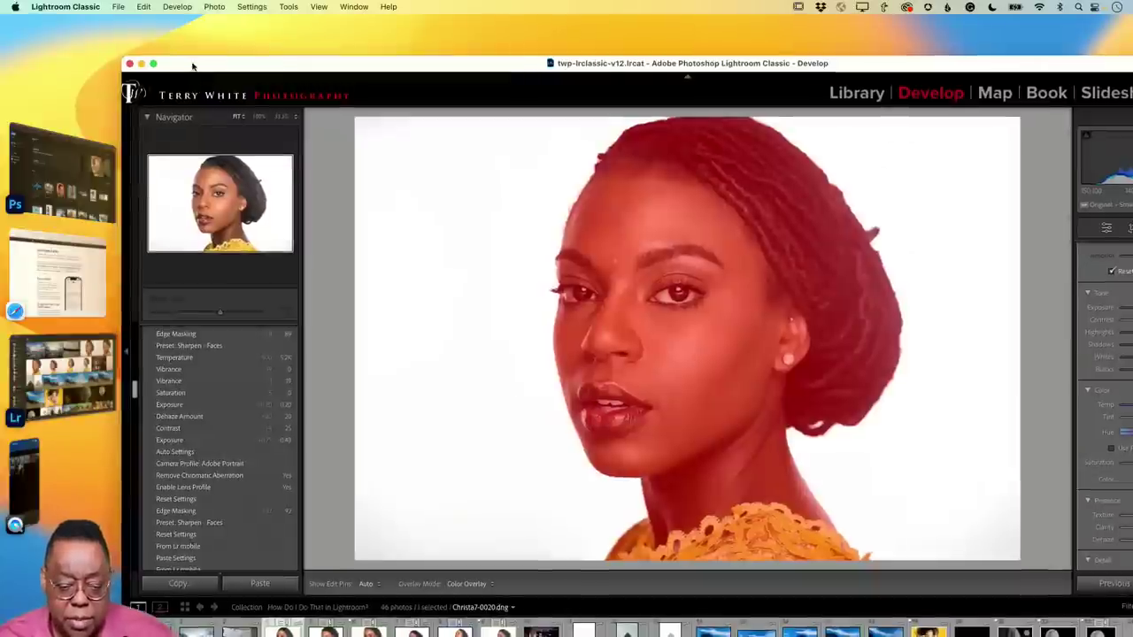
click(158, 63)
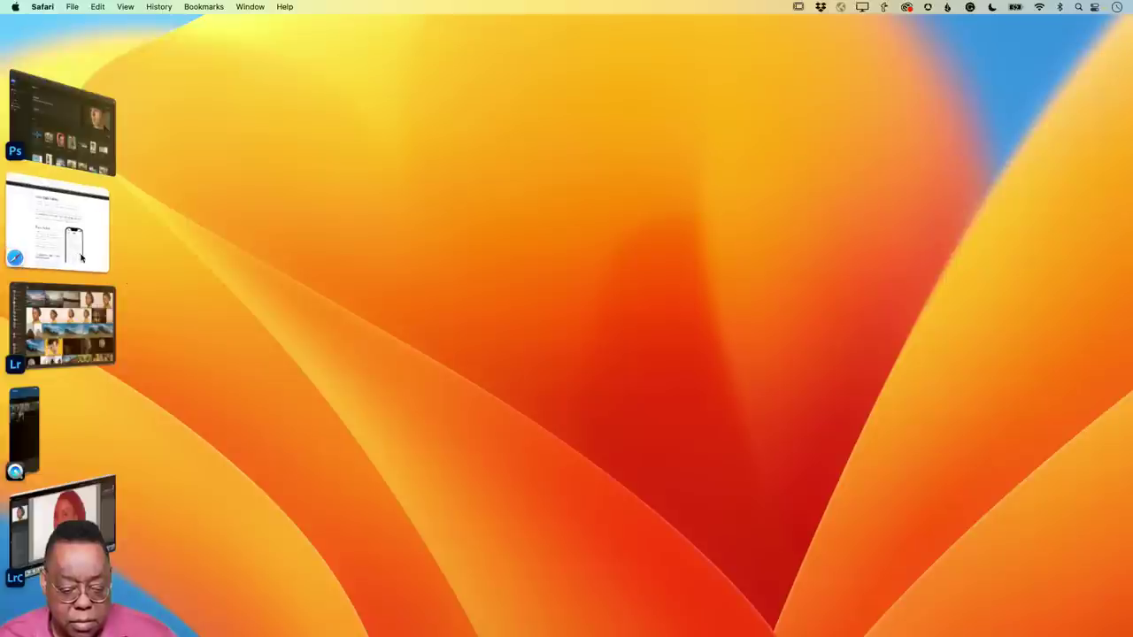
Step: Choose a window option from Safari's Dock menu and bring Safari forward
mouse_move(401, 619)
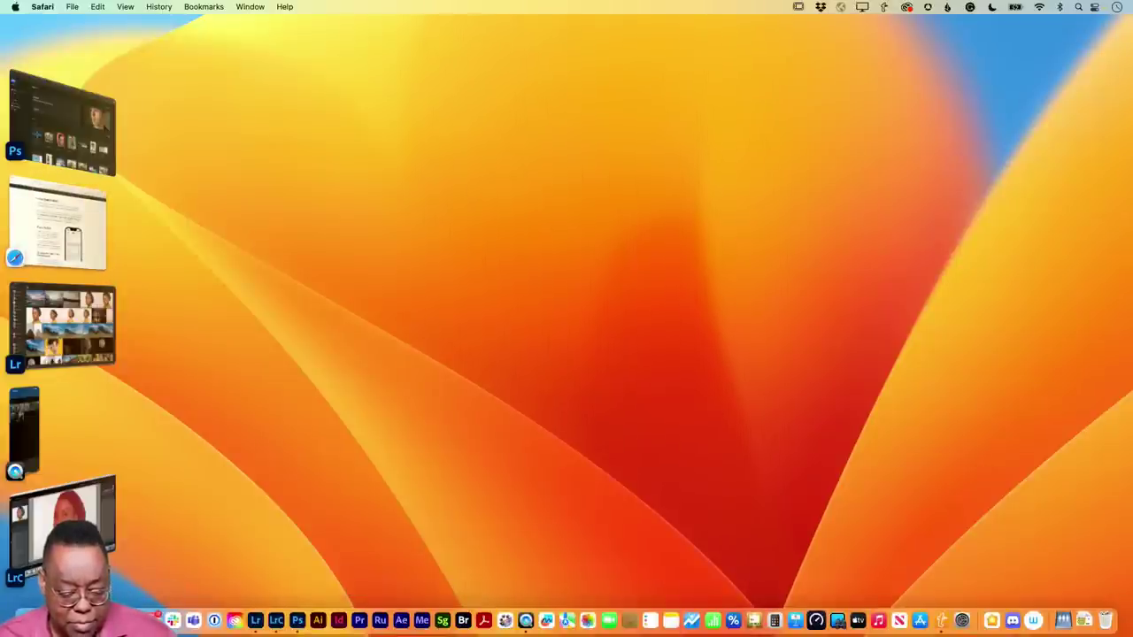
right_click(168, 620)
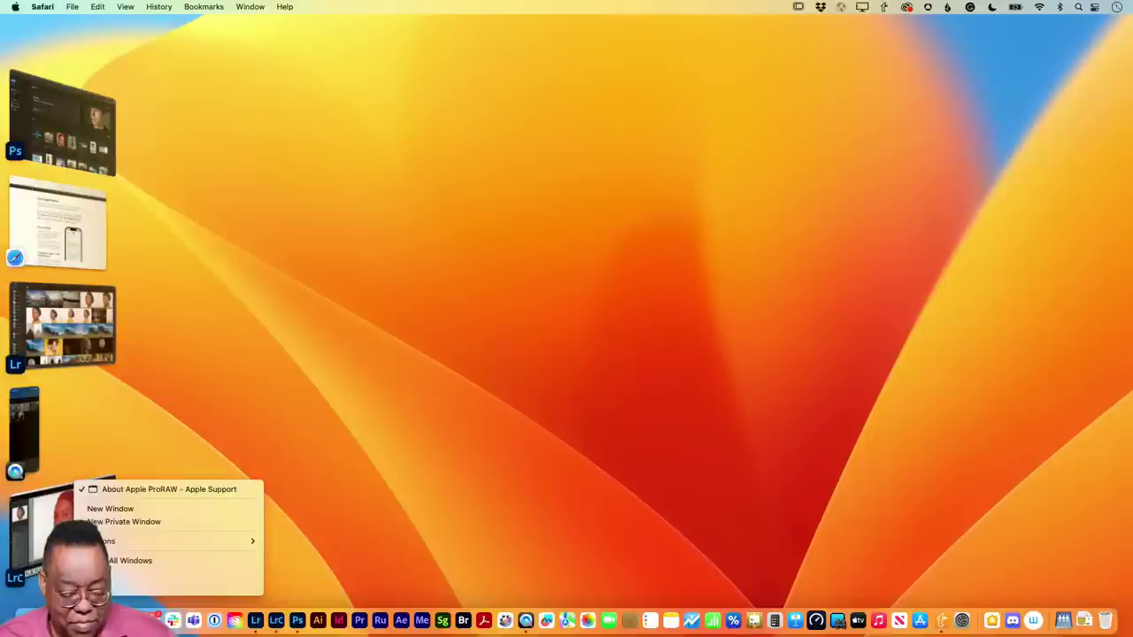
click(129, 590)
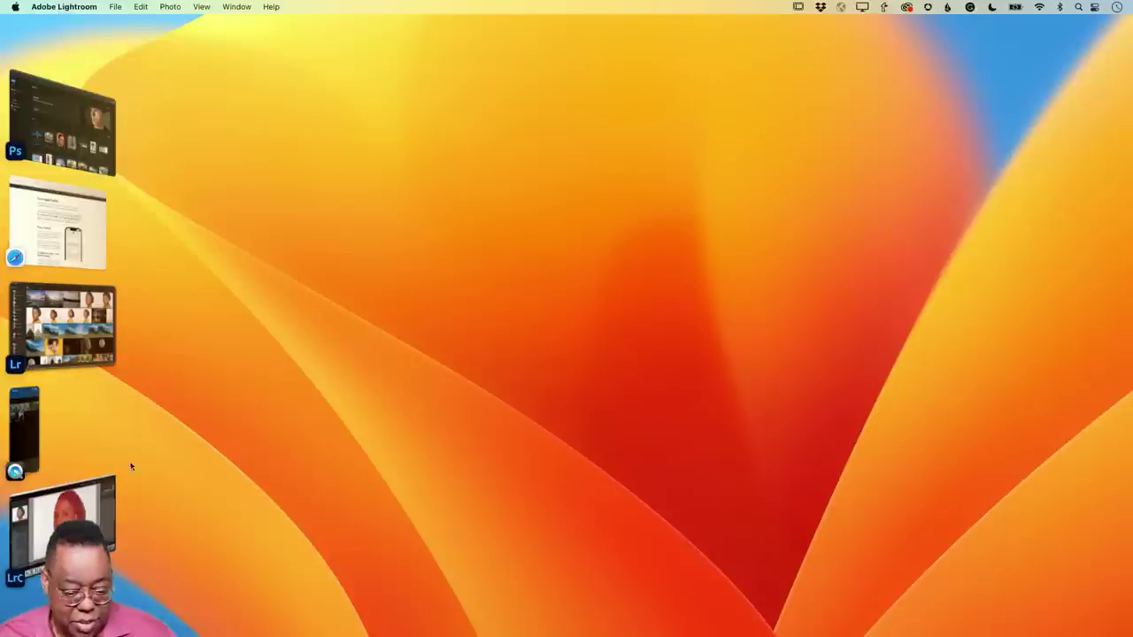
click(58, 226)
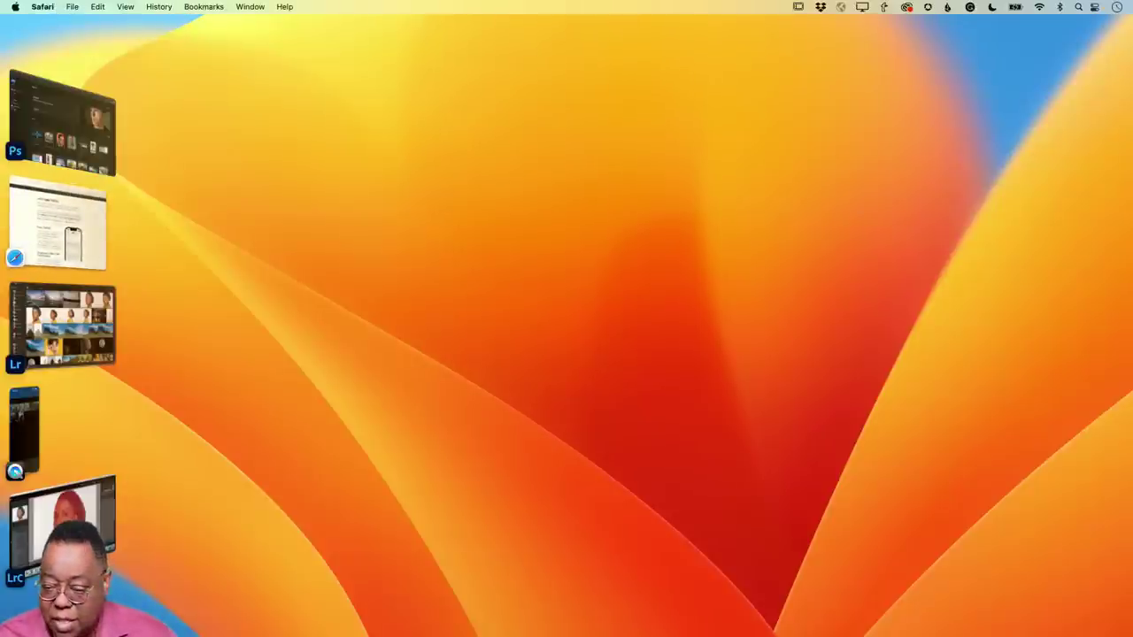
Step: Turn off Stage Manager in Control Center and bring the Safari window forward
click(1098, 7)
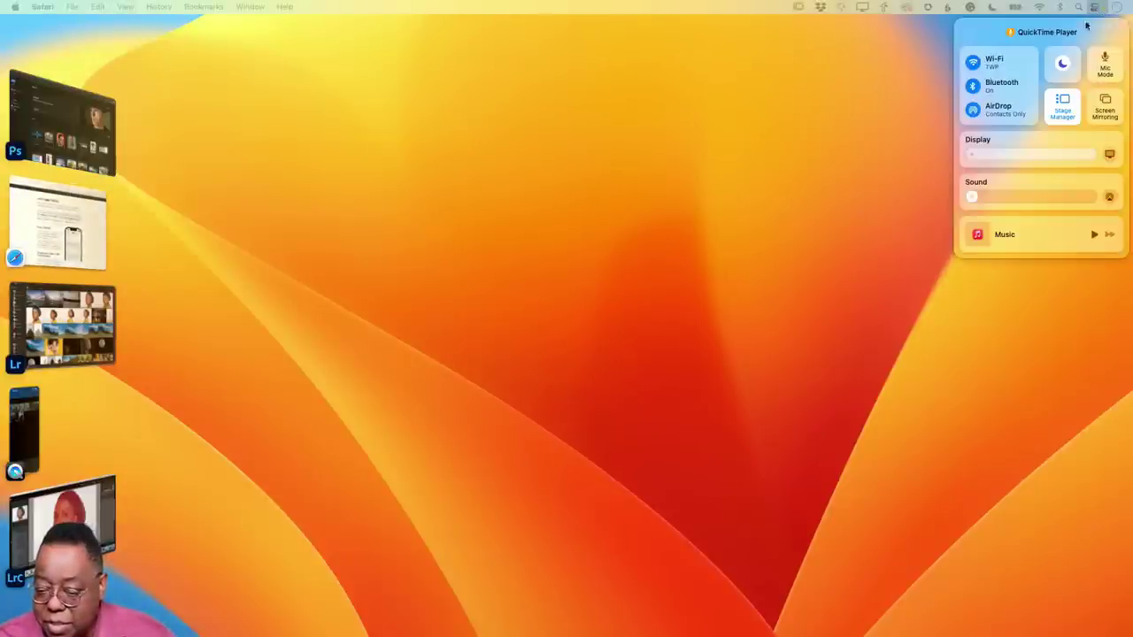
click(1059, 110)
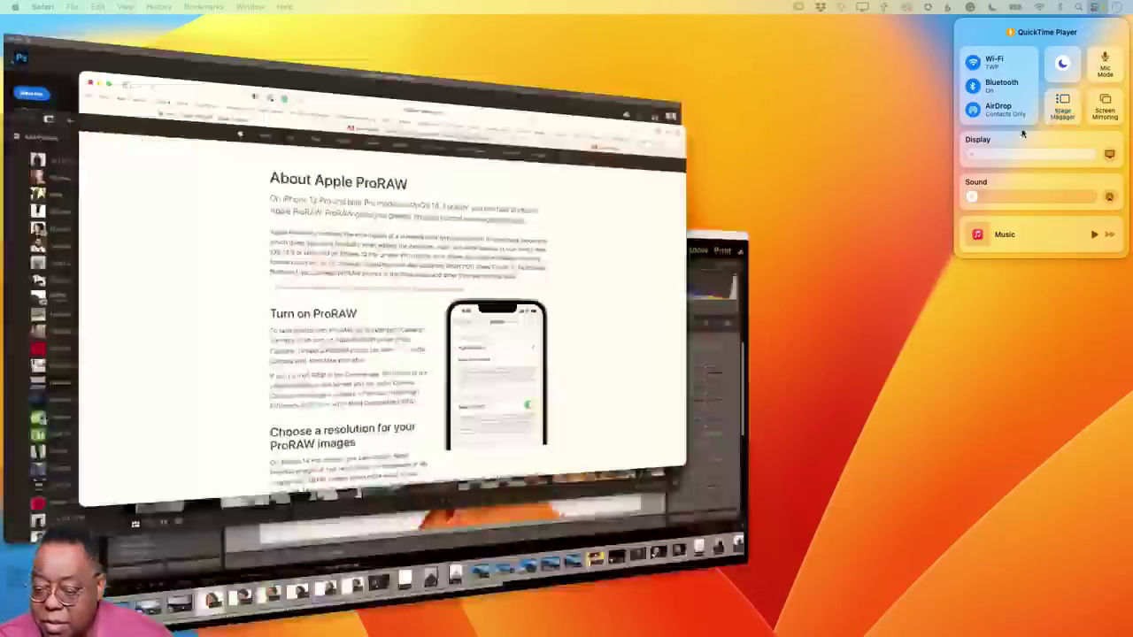
click(354, 254)
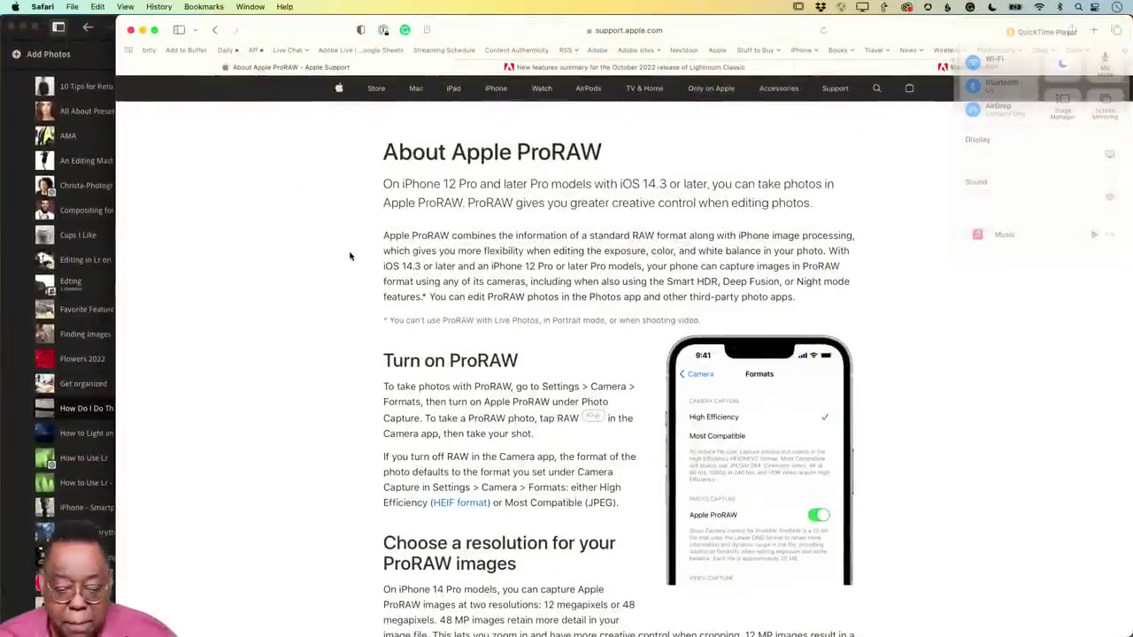
Step: Show the What's new in Lightroom Classic tab, visit Masks Panel help, then close it
click(629, 67)
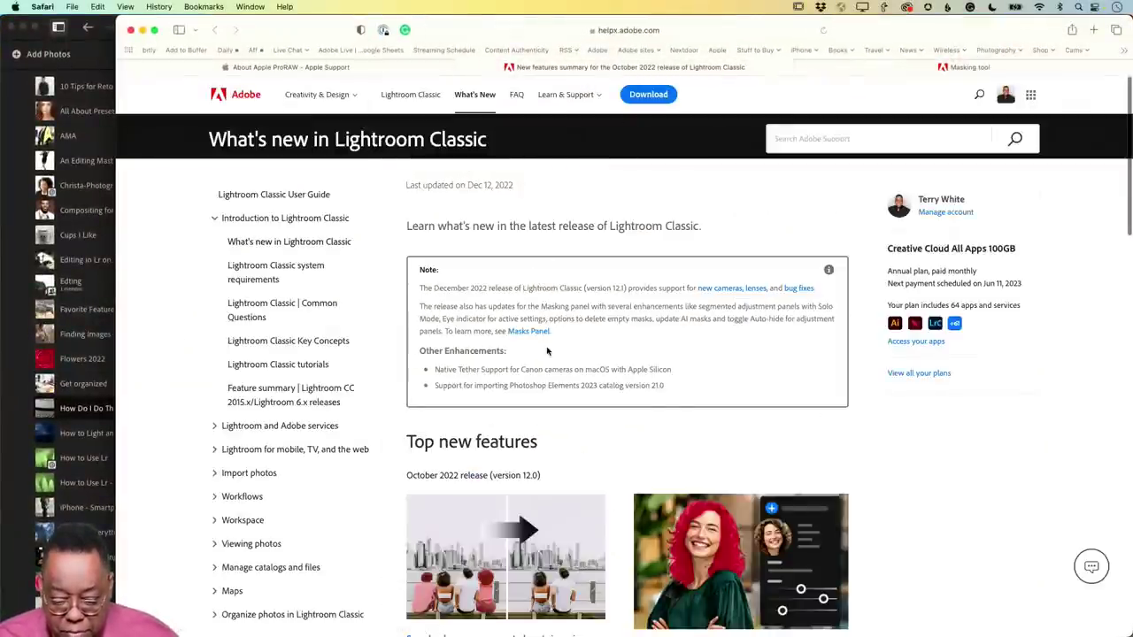
scroll(547, 351, down, 4)
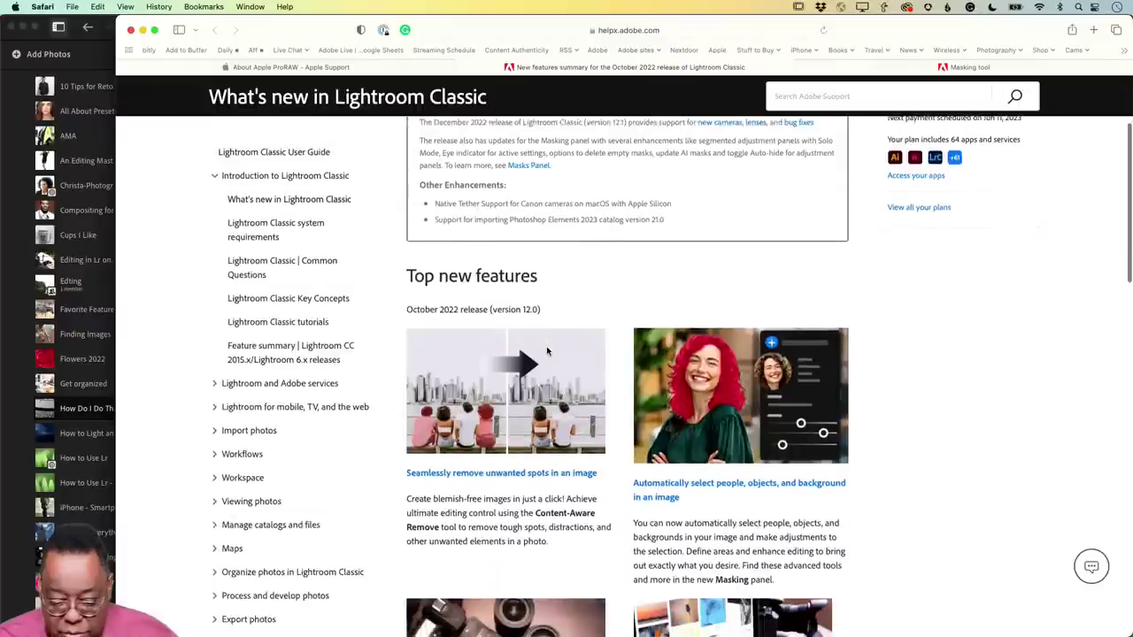
scroll(547, 351, up, 4)
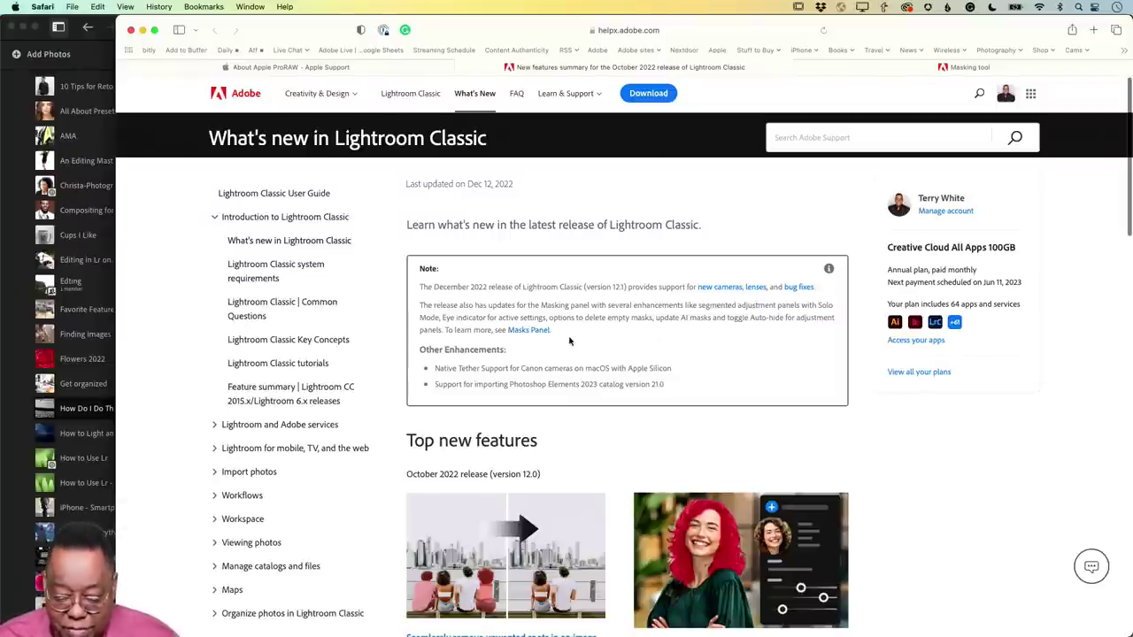
click(525, 330)
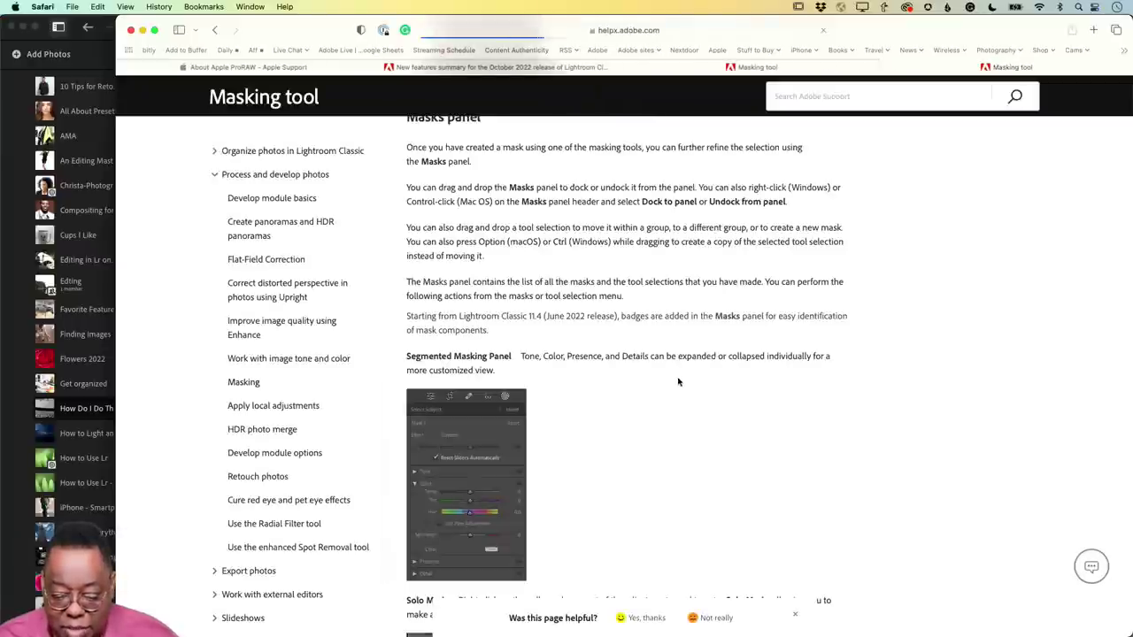
key(super+w)
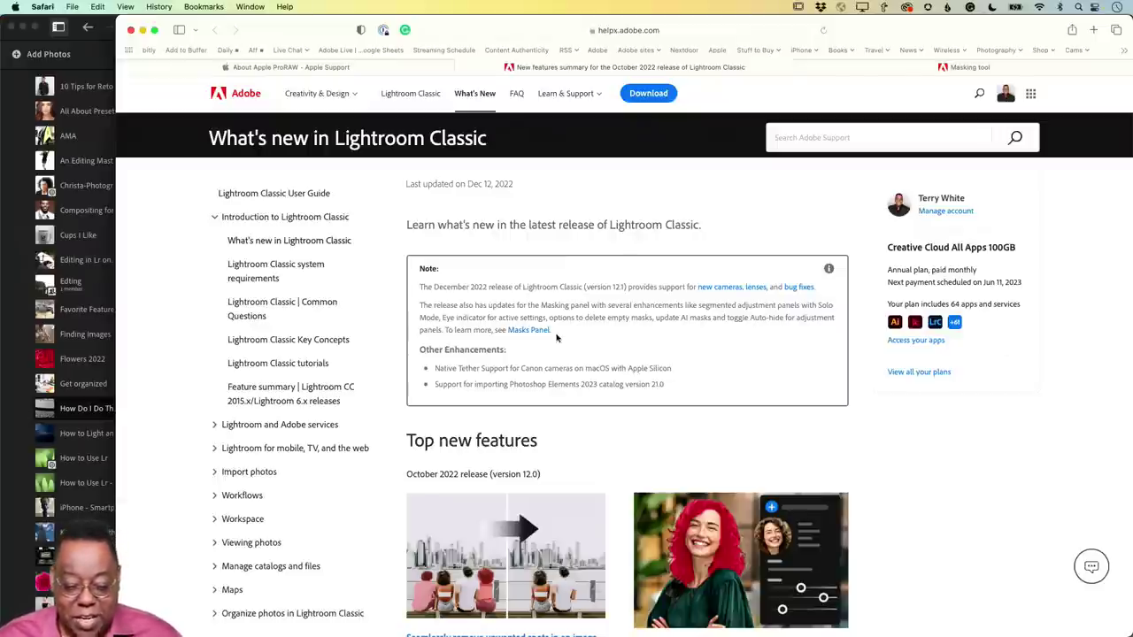
Step: Bring Lightroom's 'How Do I Do That in Lightroom?' album grid in front of Safari
click(103, 50)
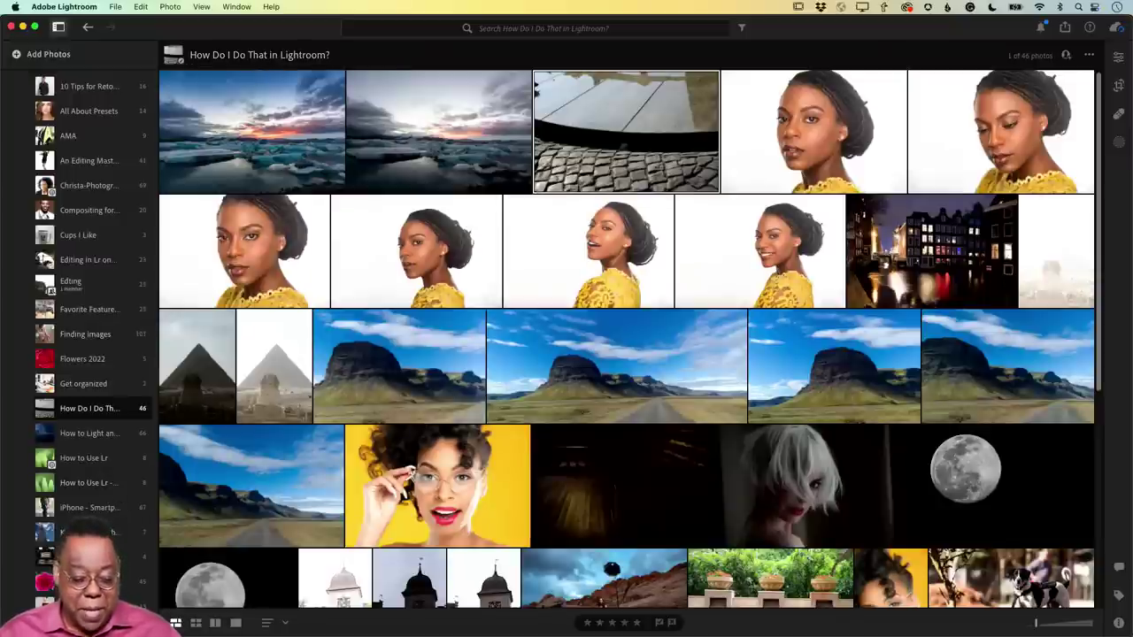
mouse_move(174, 633)
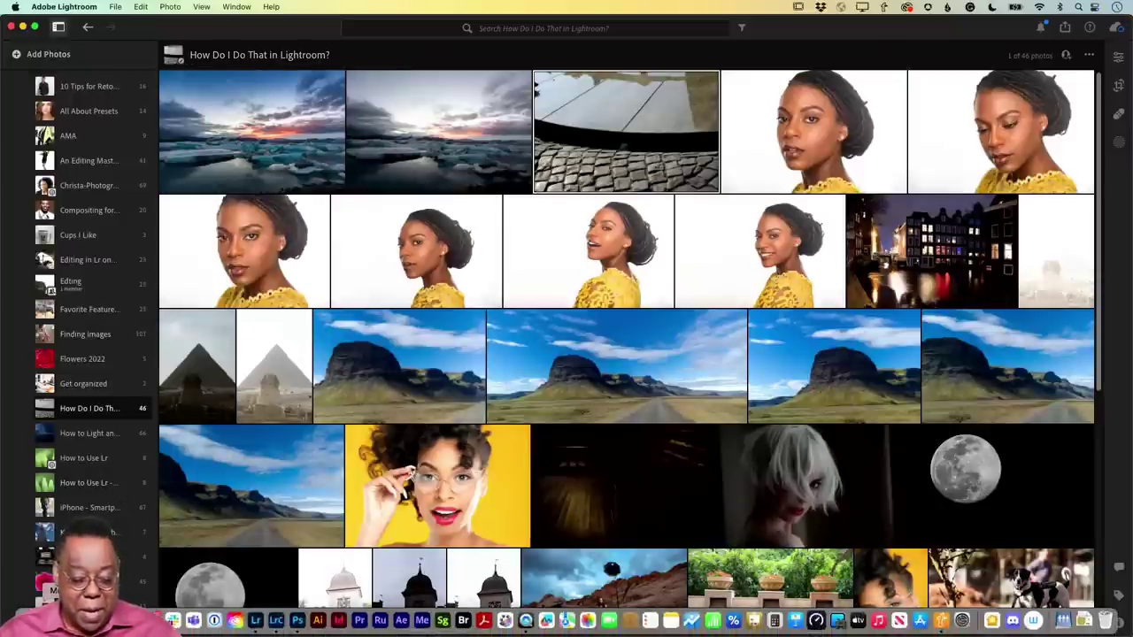
Step: Bring Photoshop 2023 forward, showing the 3Vintagepizzeriasignitaly.jpg pizzeria sign photo
click(298, 621)
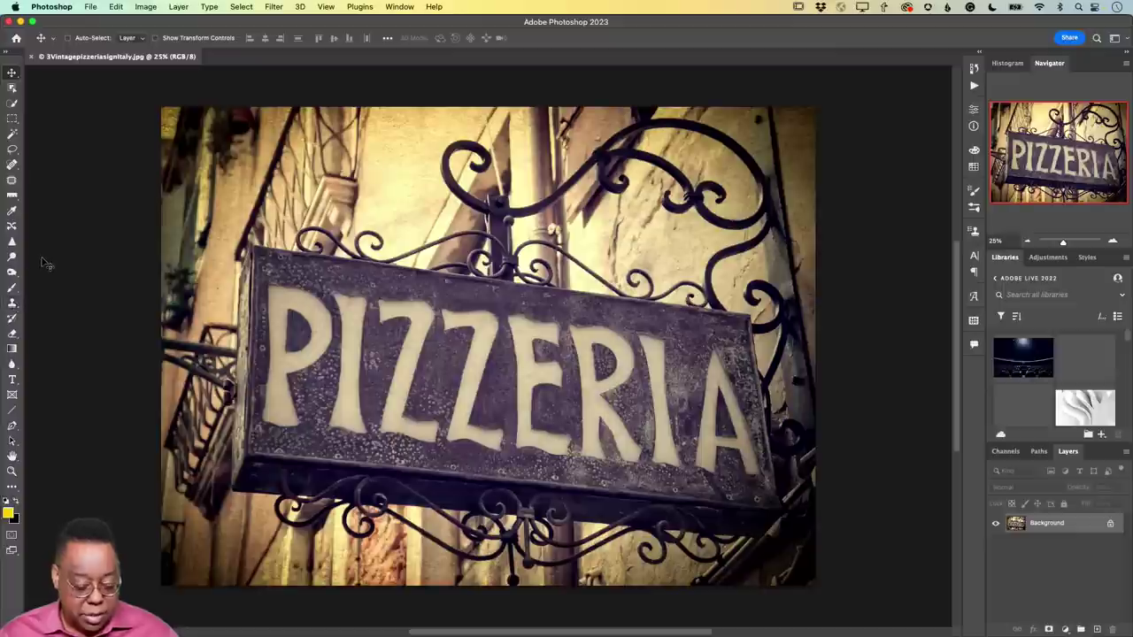
Step: Add a 'NEW YORK' text layer above the Pizzeria sign
key(t)
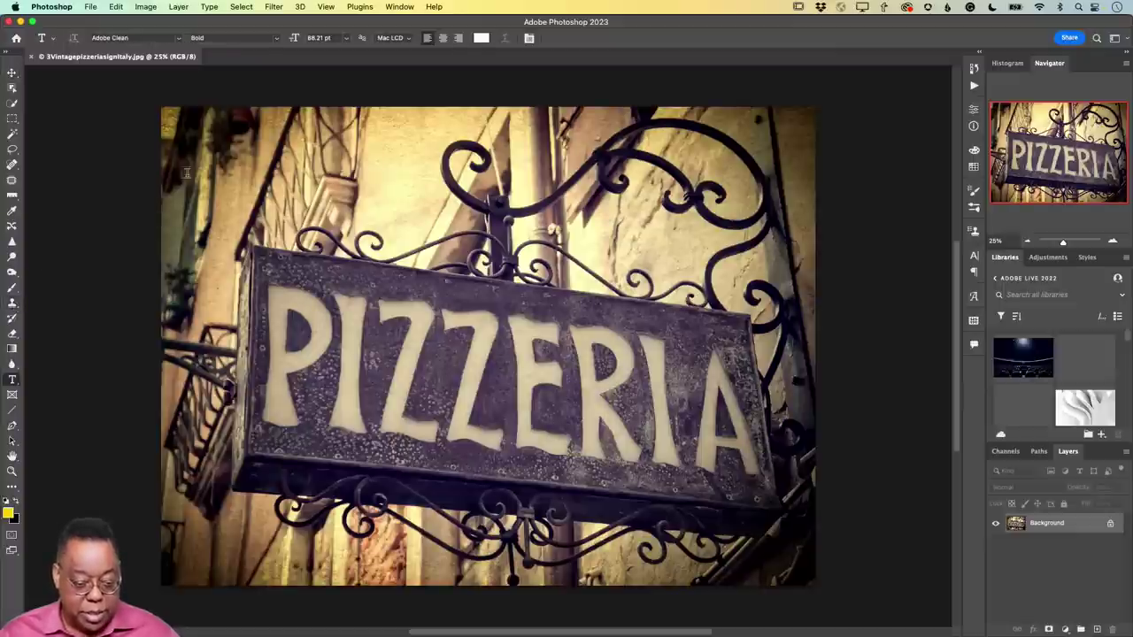
click(378, 143)
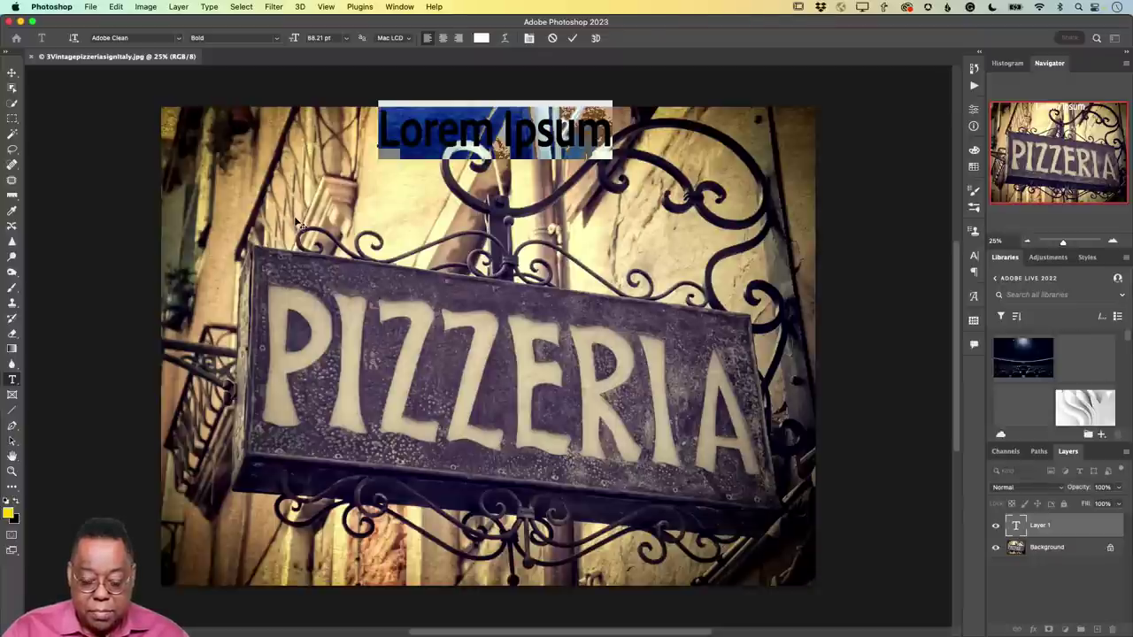
text(NEW Y)
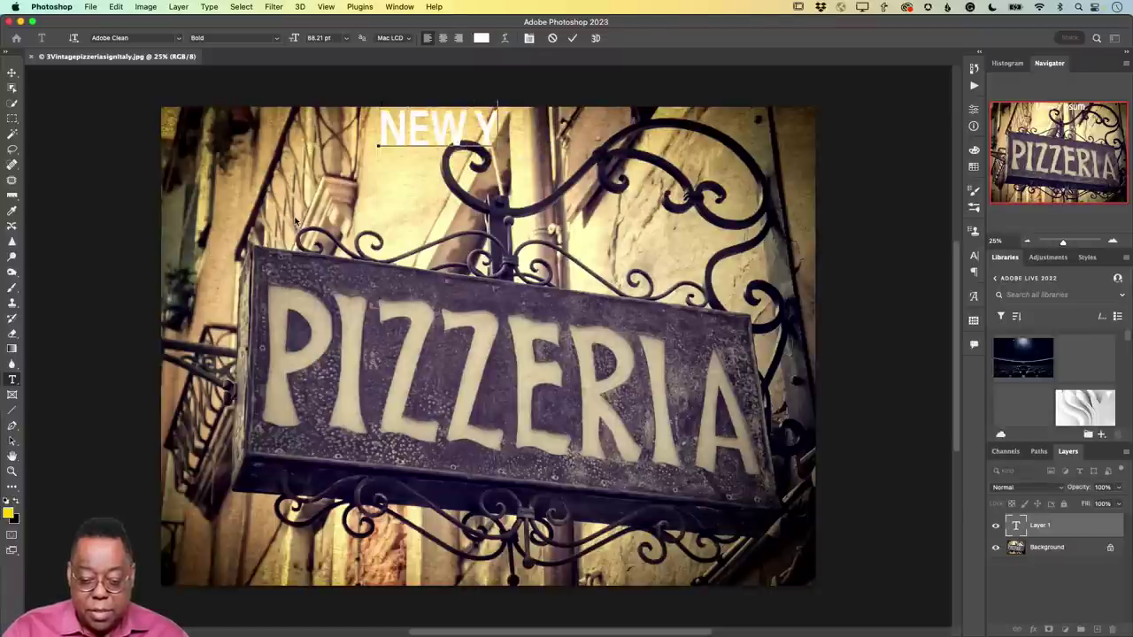
text(ORK)
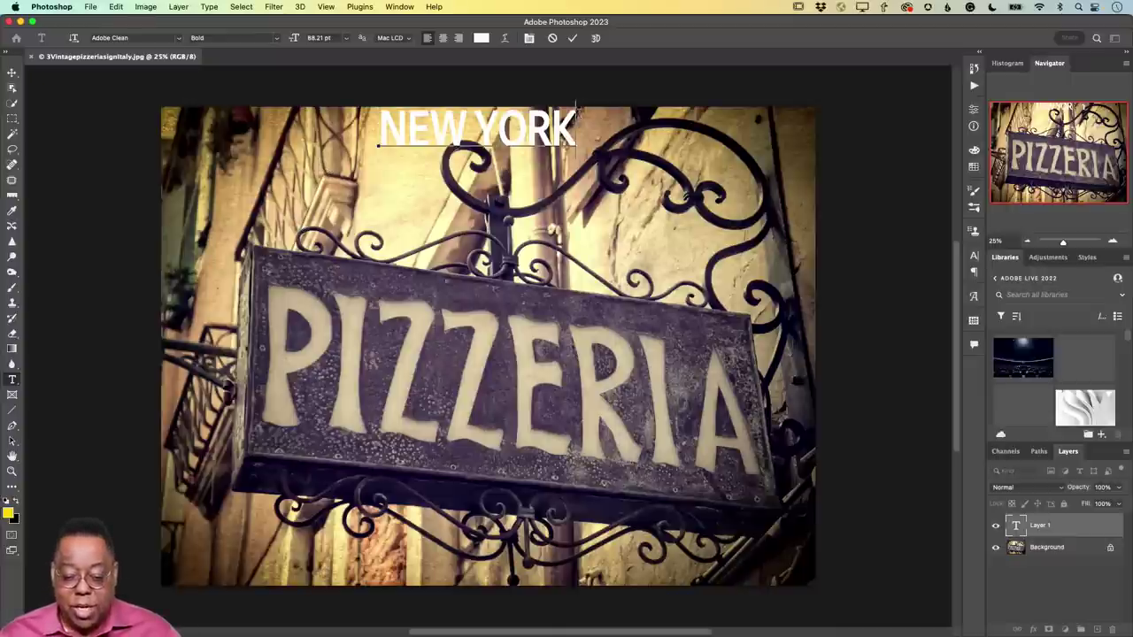
Step: Select all of the NEW YORK text and bring up its Text Color picker
drag(577, 115, 368, 120)
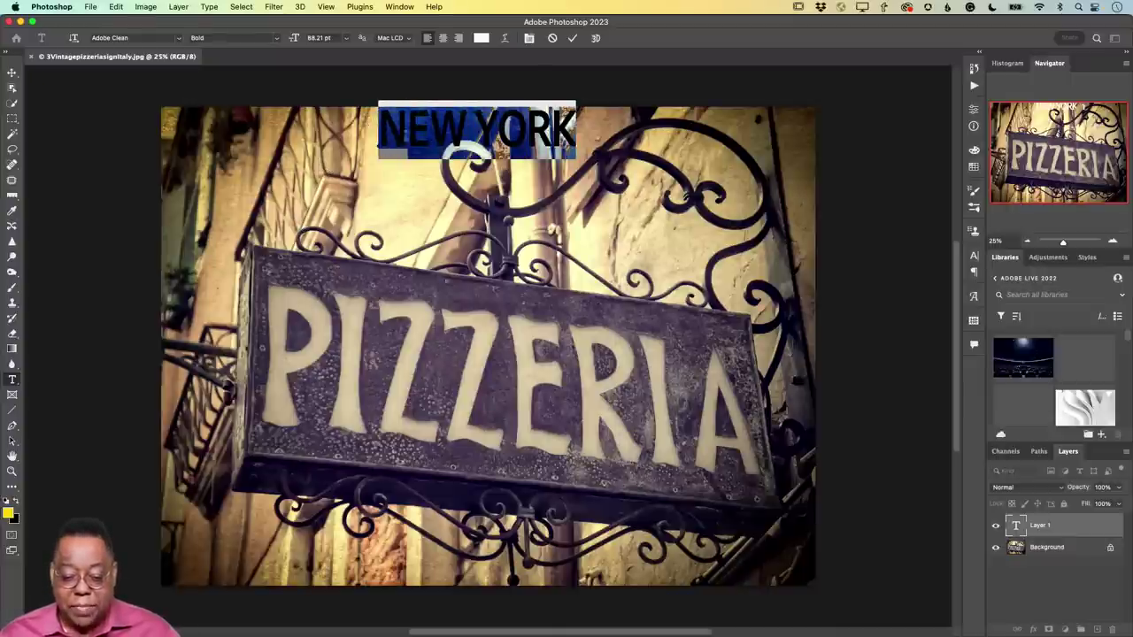
click(482, 40)
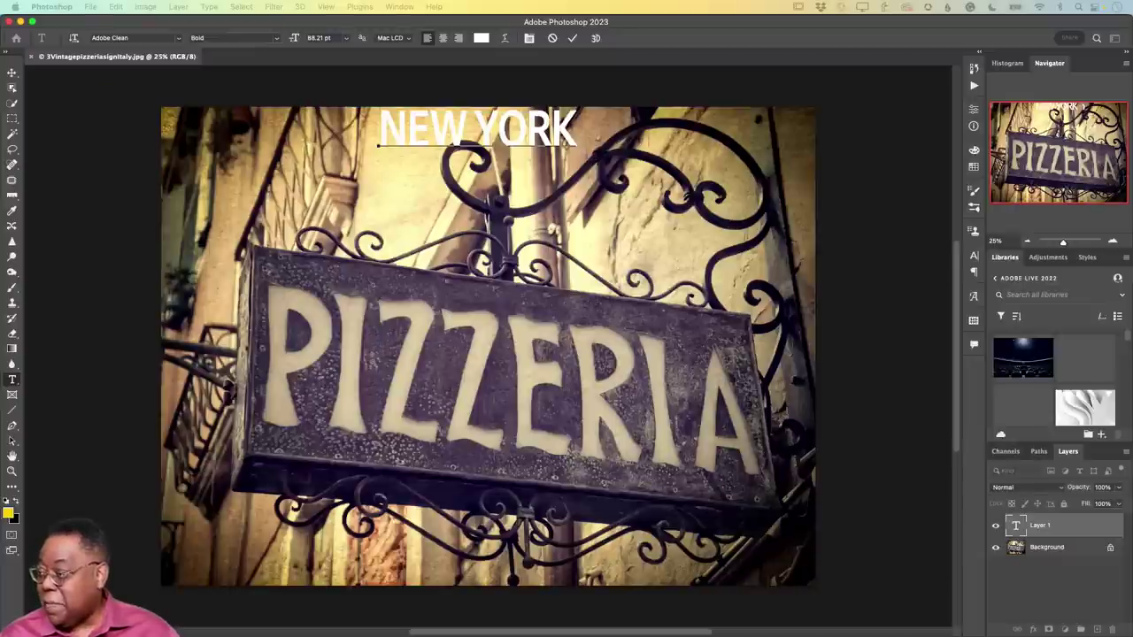
drag(856, 404, 857, 204)
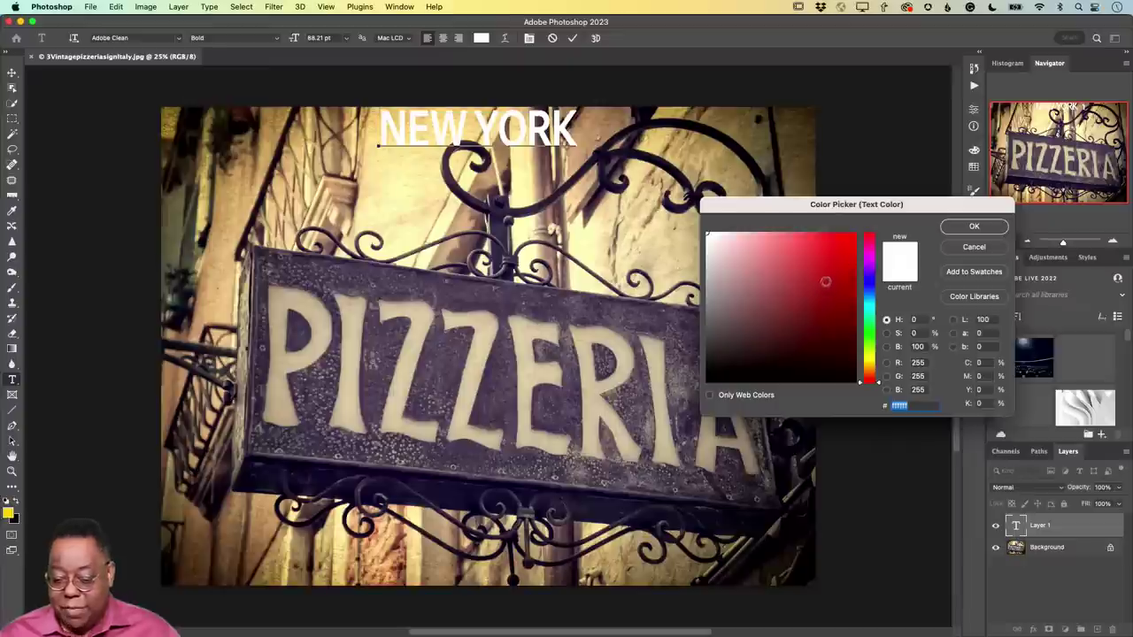
Step: Try red and saturated green shades for the NEW YORK text in the picker
drag(825, 281, 777, 273)
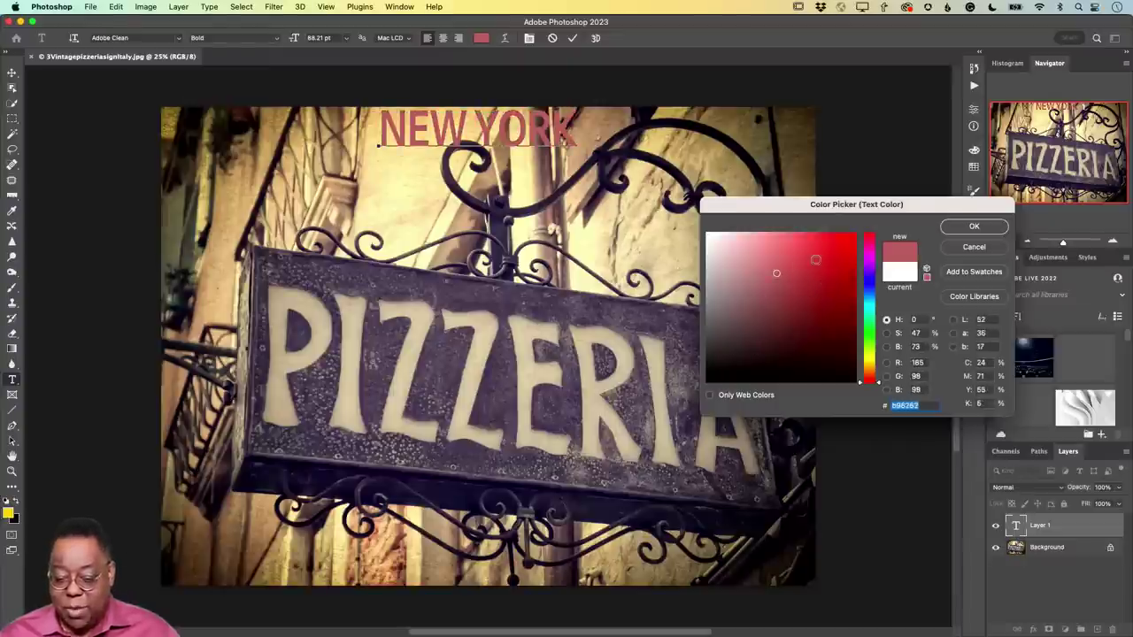
click(815, 259)
click(870, 324)
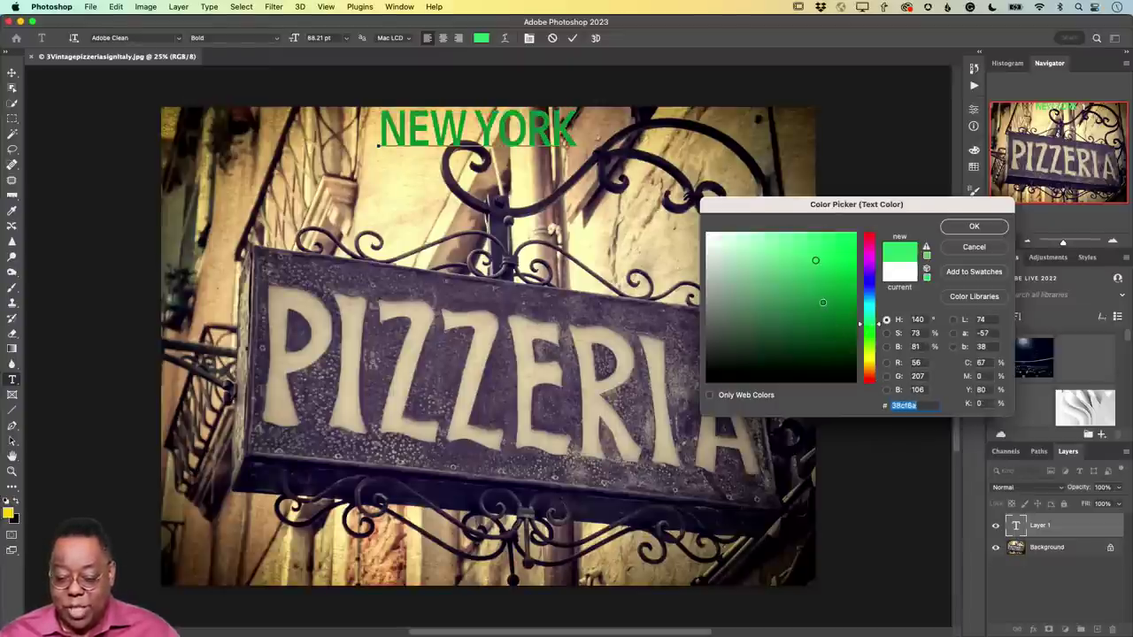
click(829, 273)
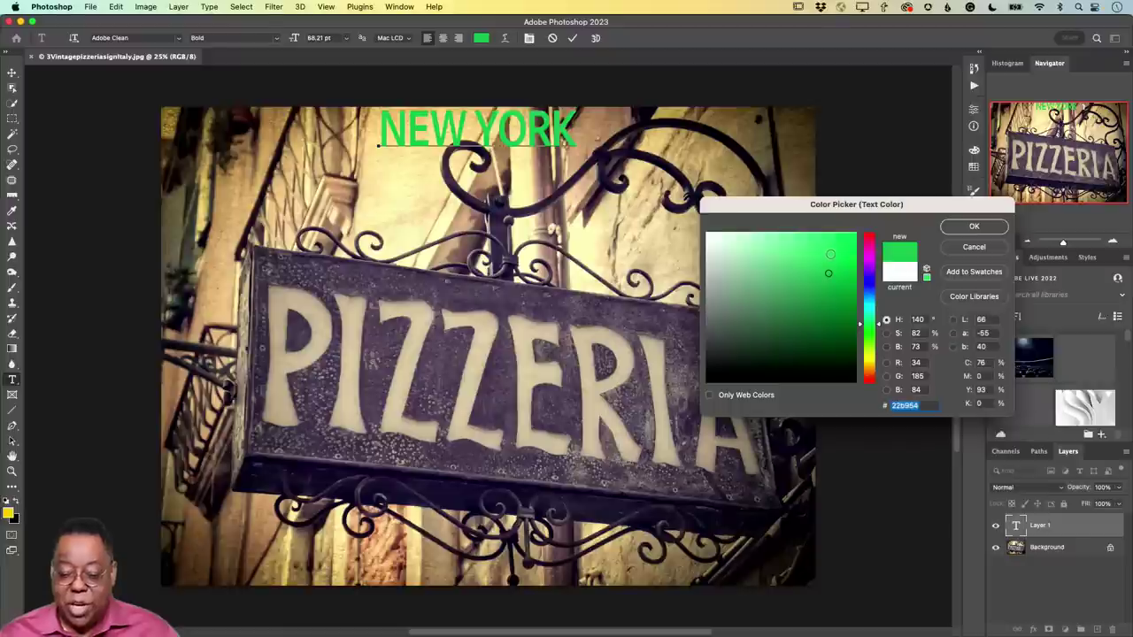
drag(818, 205, 798, 367)
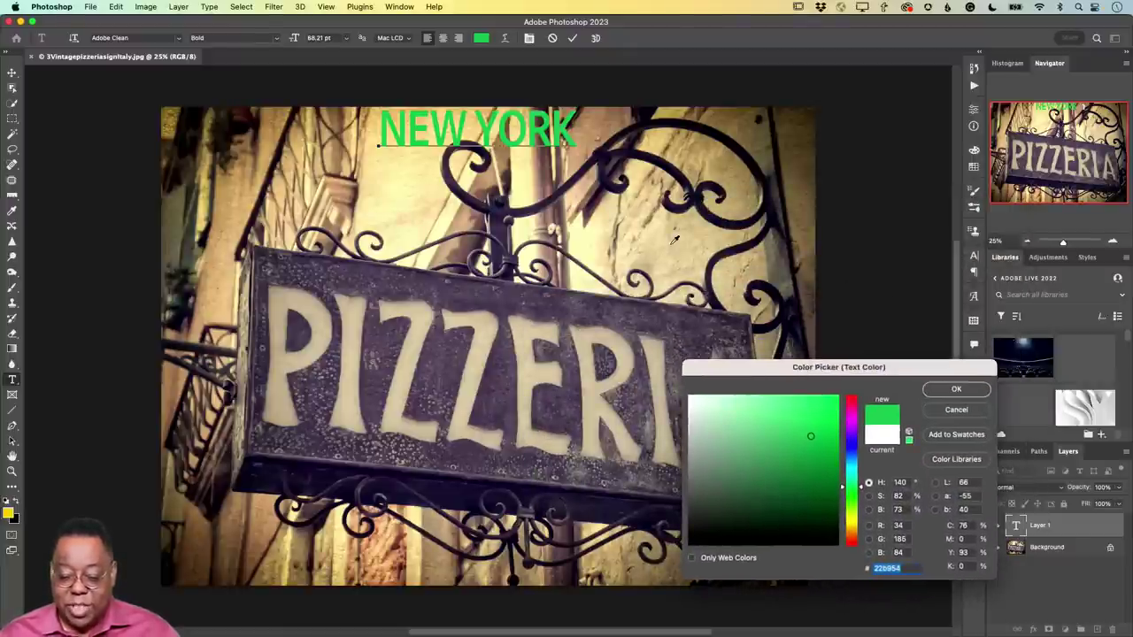
Step: Sample the beige letters and dark purple tones from the sign as text colour
click(478, 343)
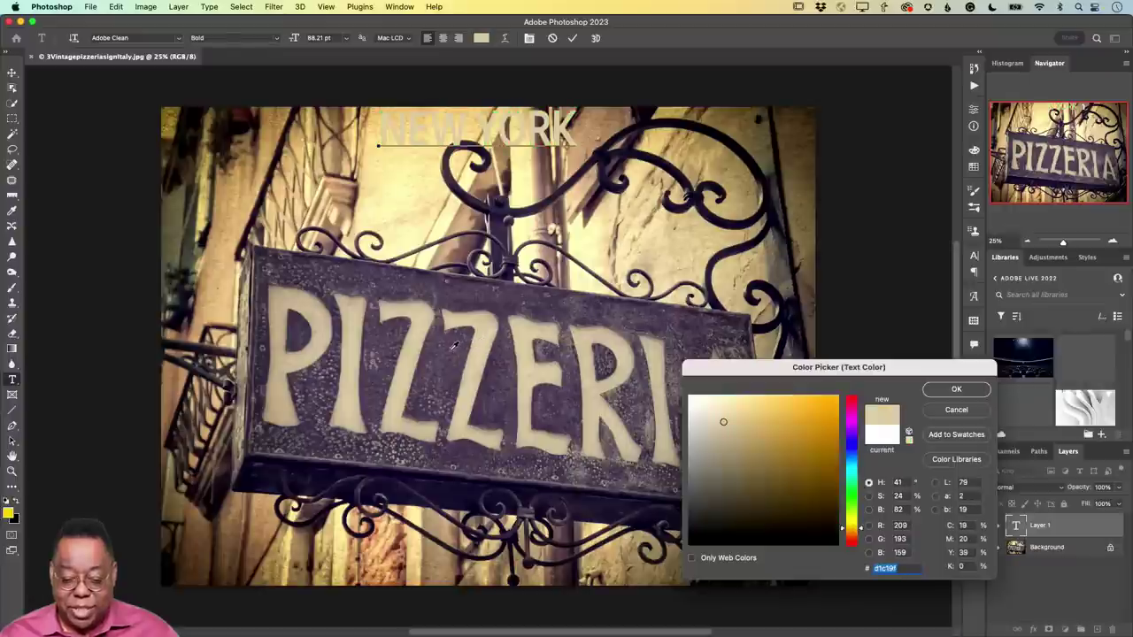
click(452, 347)
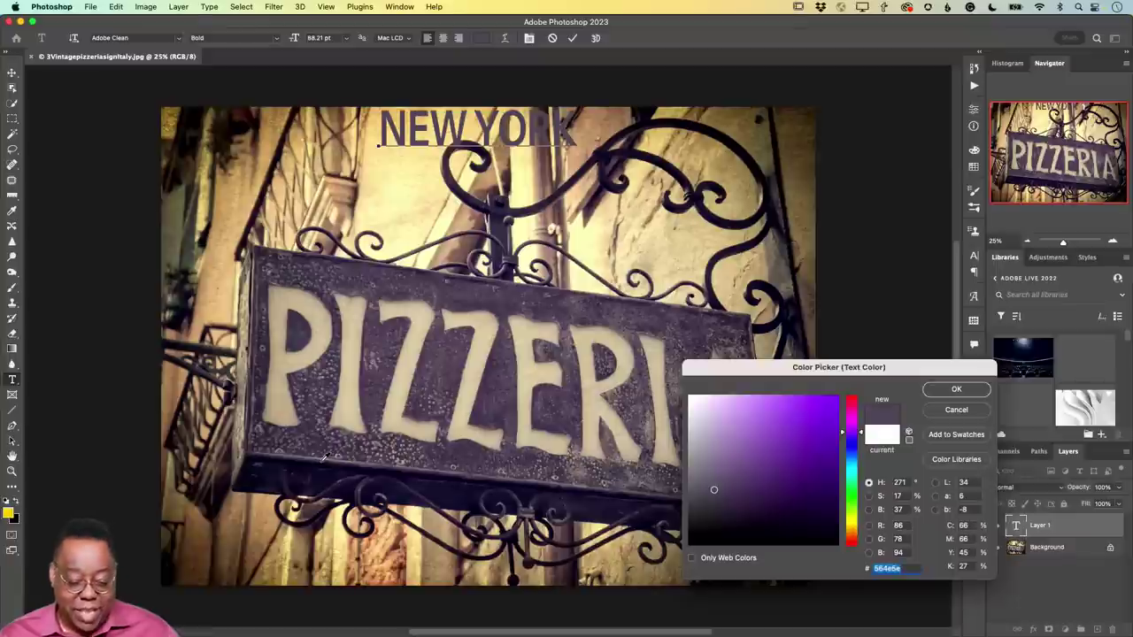
click(363, 483)
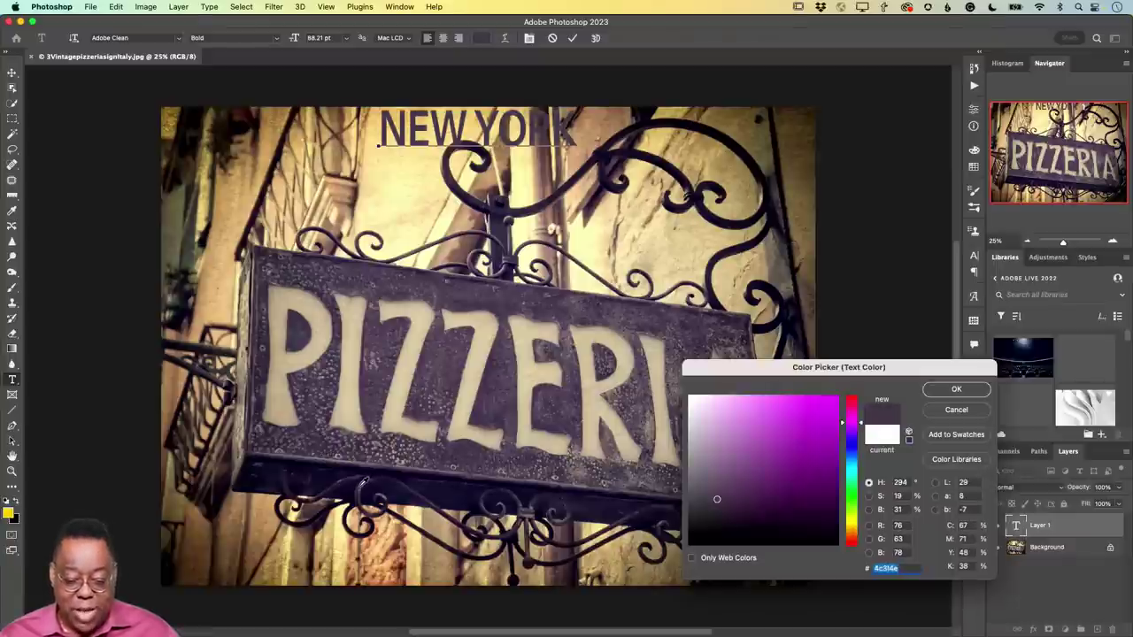
click(321, 431)
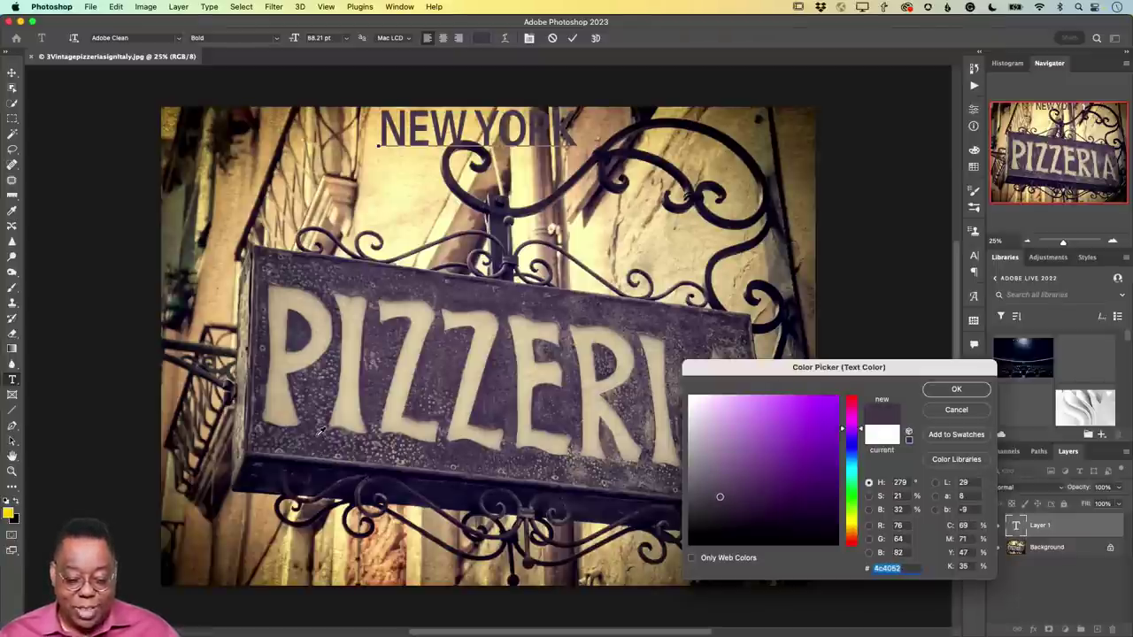
click(301, 339)
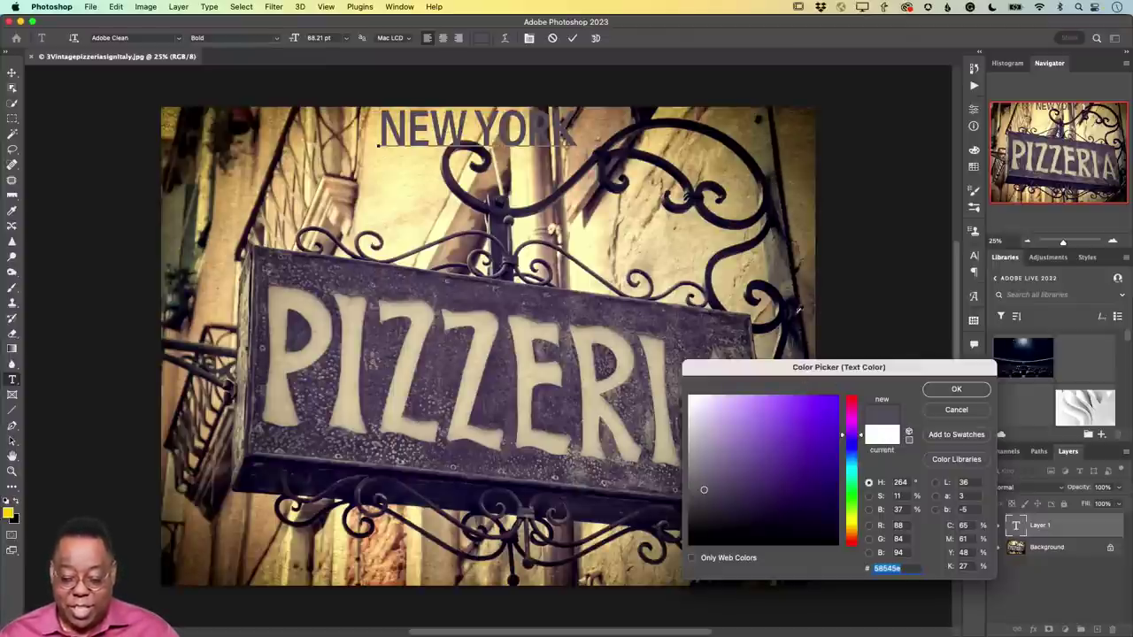
Step: Sample more cream and purple sign tones, then close the picker keeping the current colour
click(786, 251)
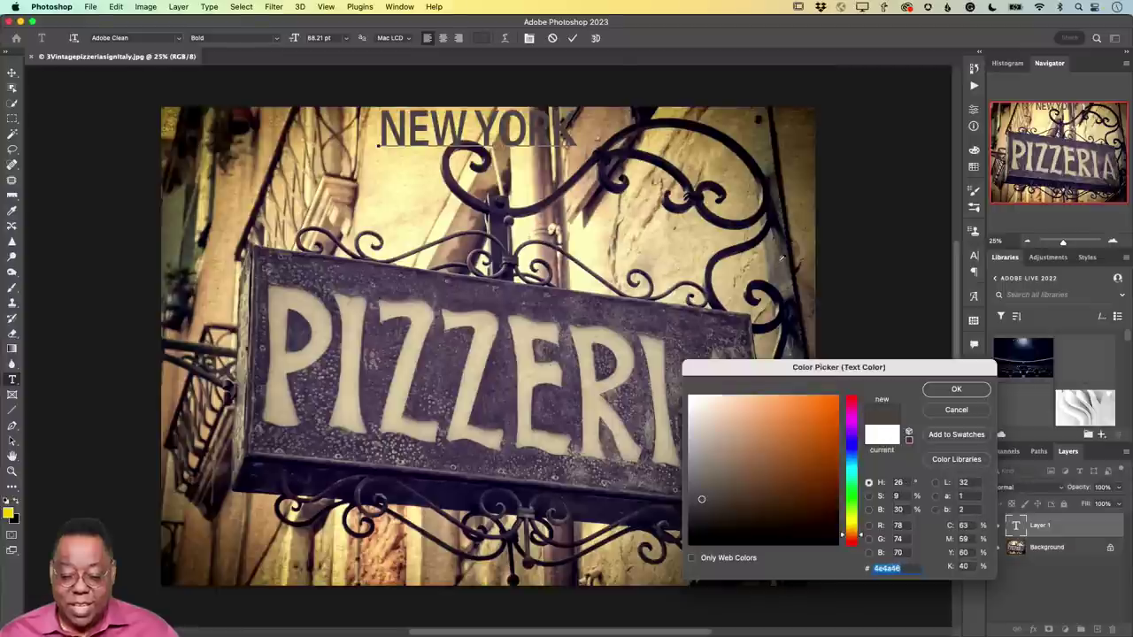
click(782, 262)
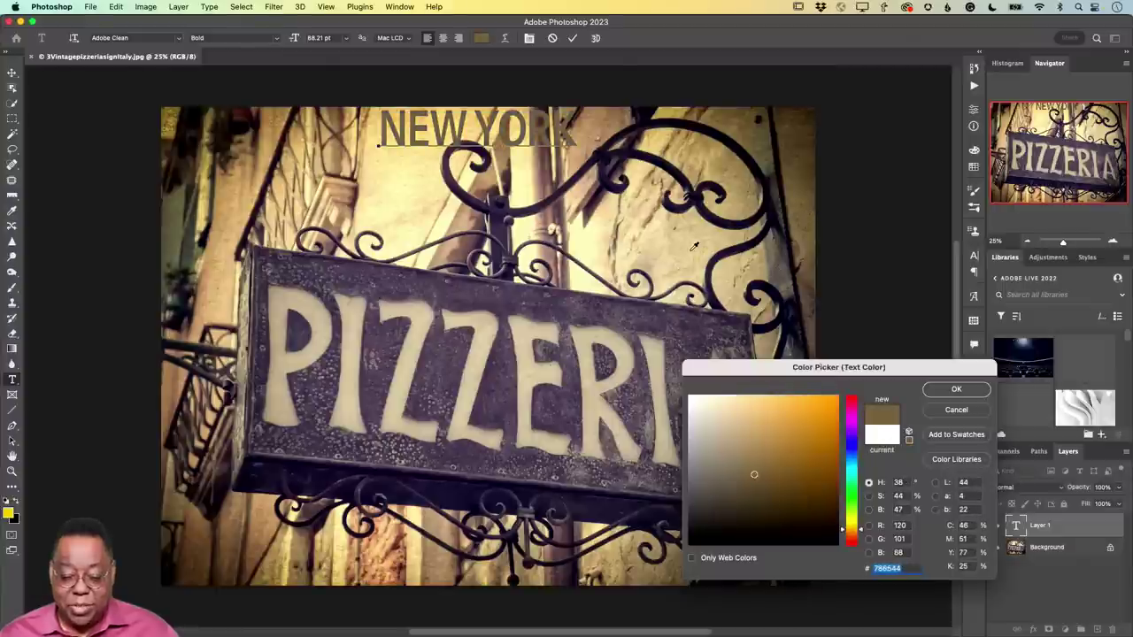
click(630, 324)
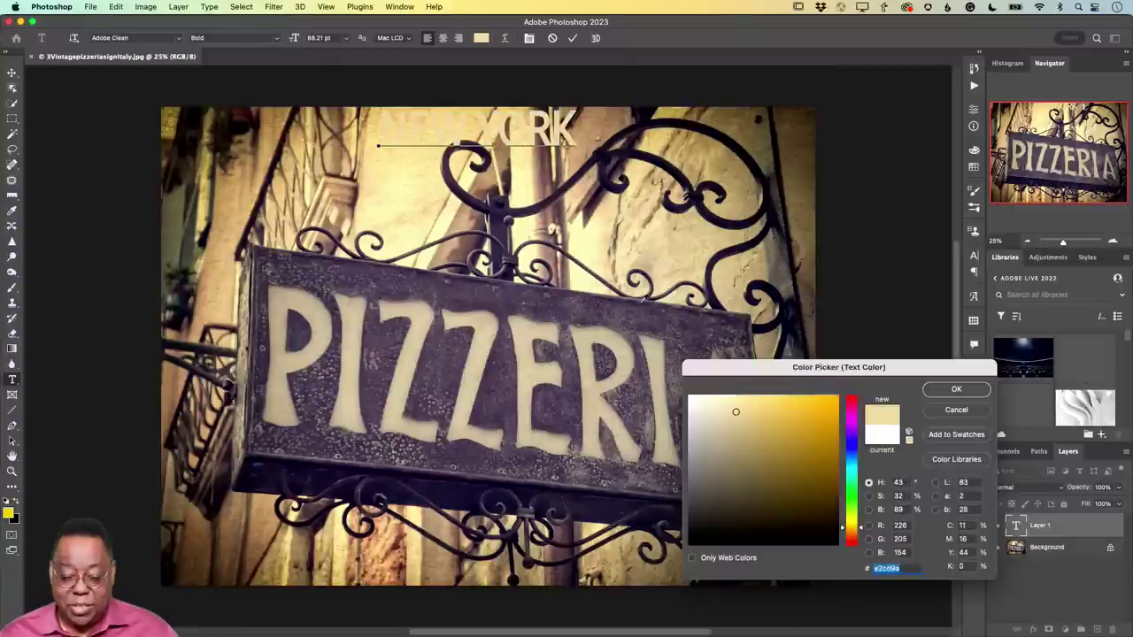
click(492, 389)
click(307, 443)
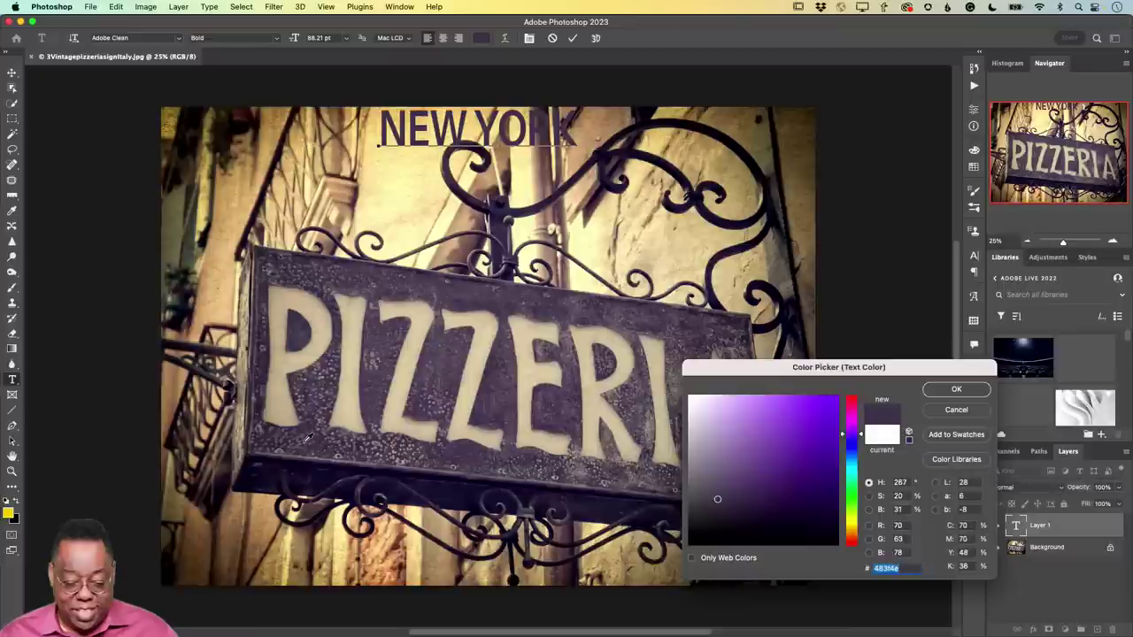
click(264, 471)
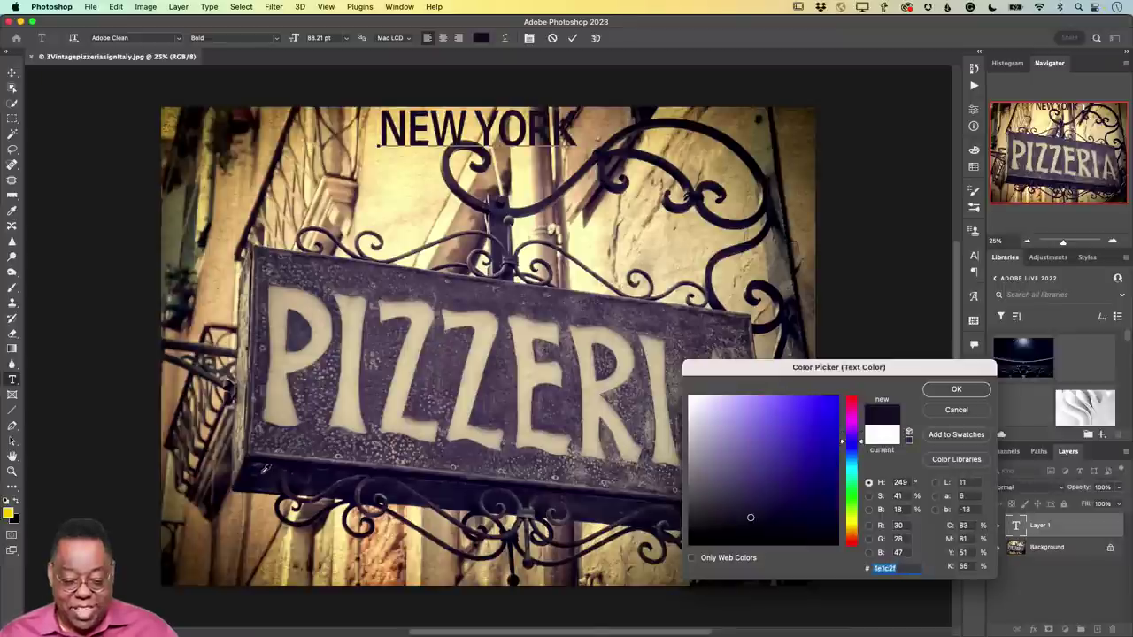
click(320, 404)
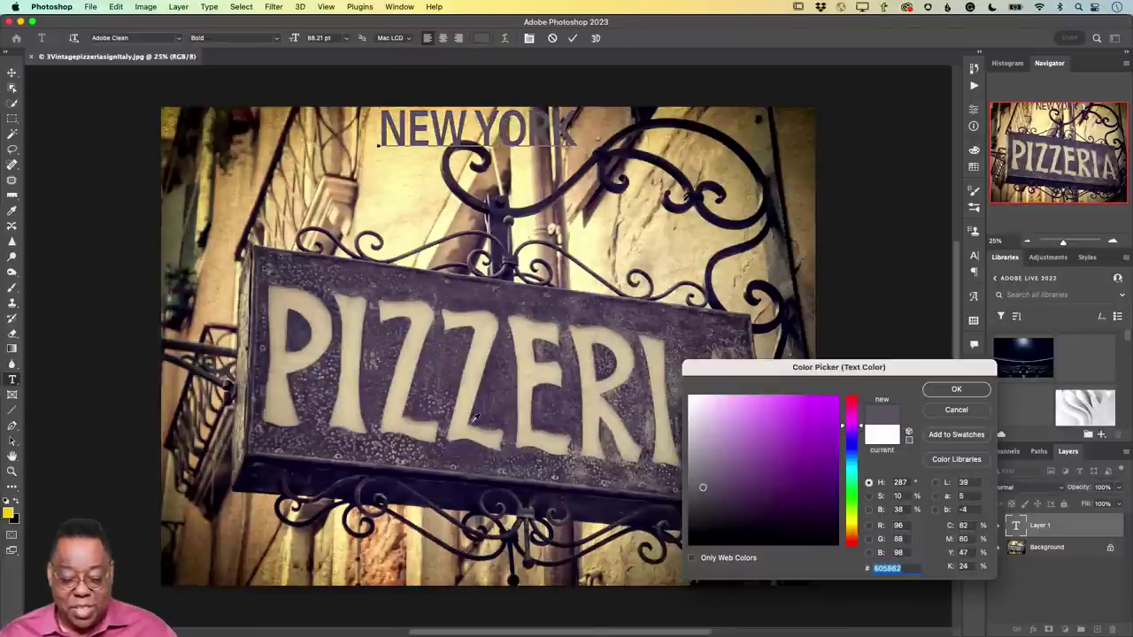
click(956, 389)
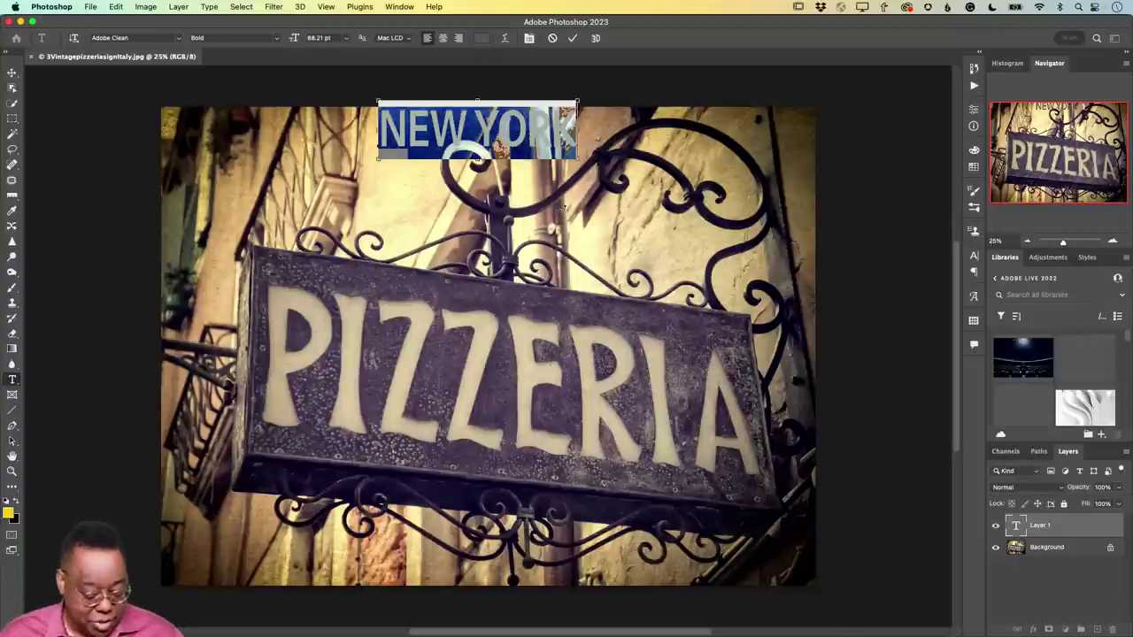
key(super+Tab)
key(super+Tab)
key(super+Tab)
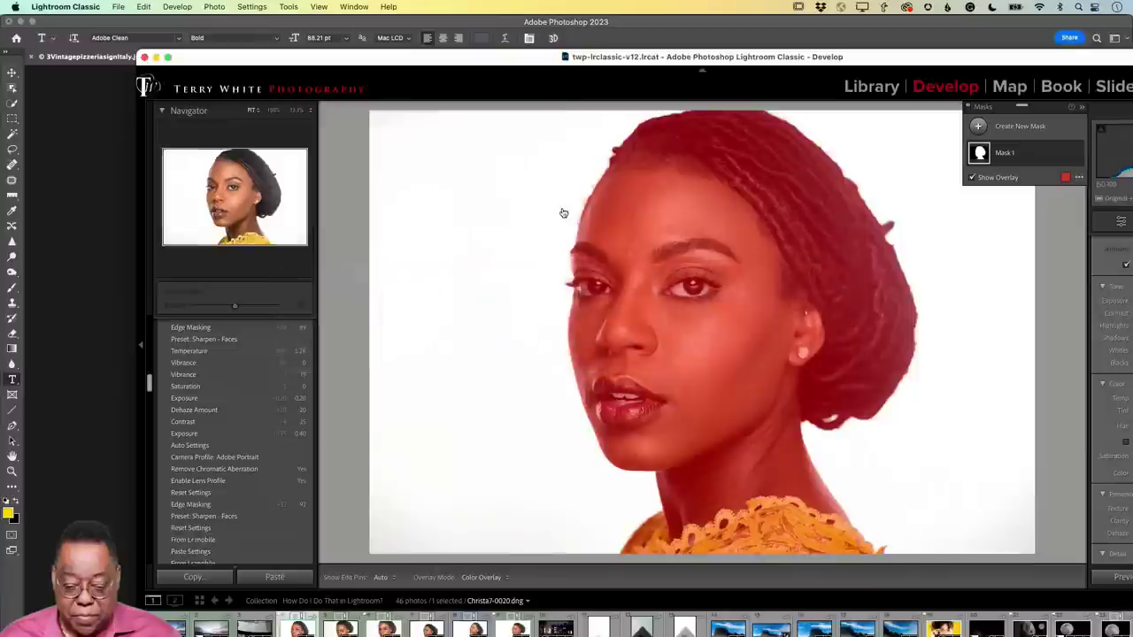
Step: In the Library grid of the 46-photo album, select photos 1 through 6
key(g)
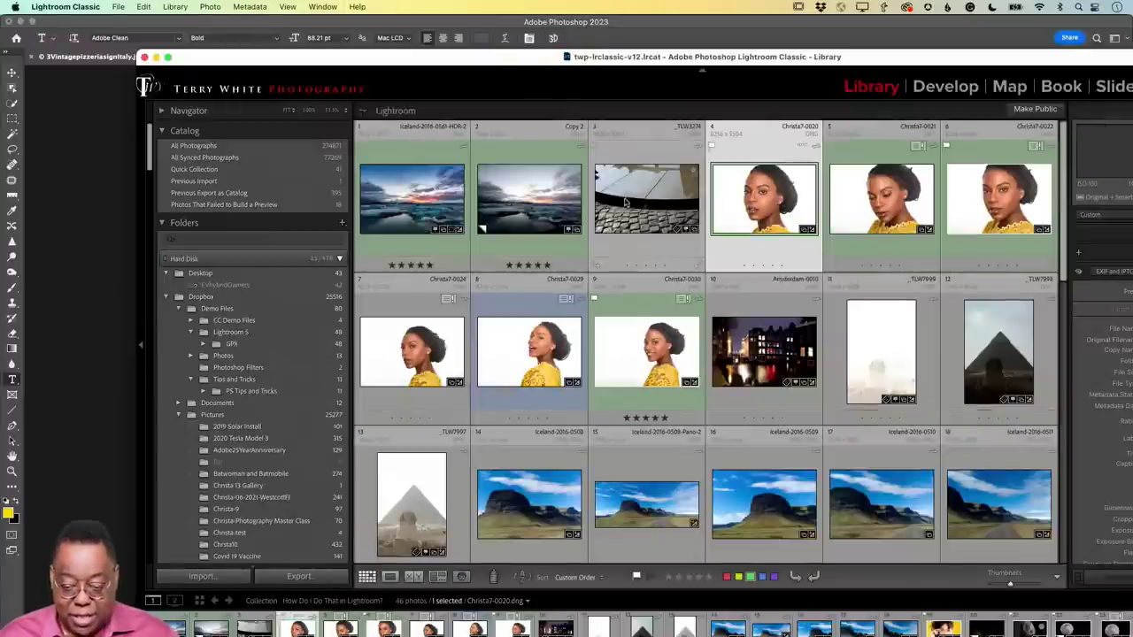
drag(618, 58, 484, 25)
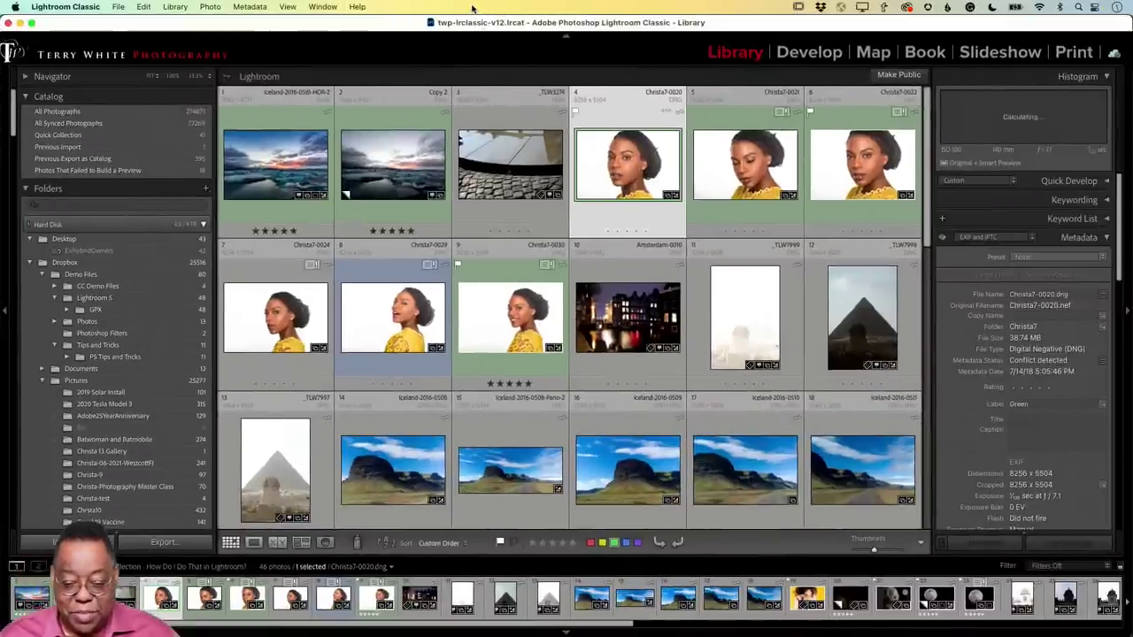
click(285, 177)
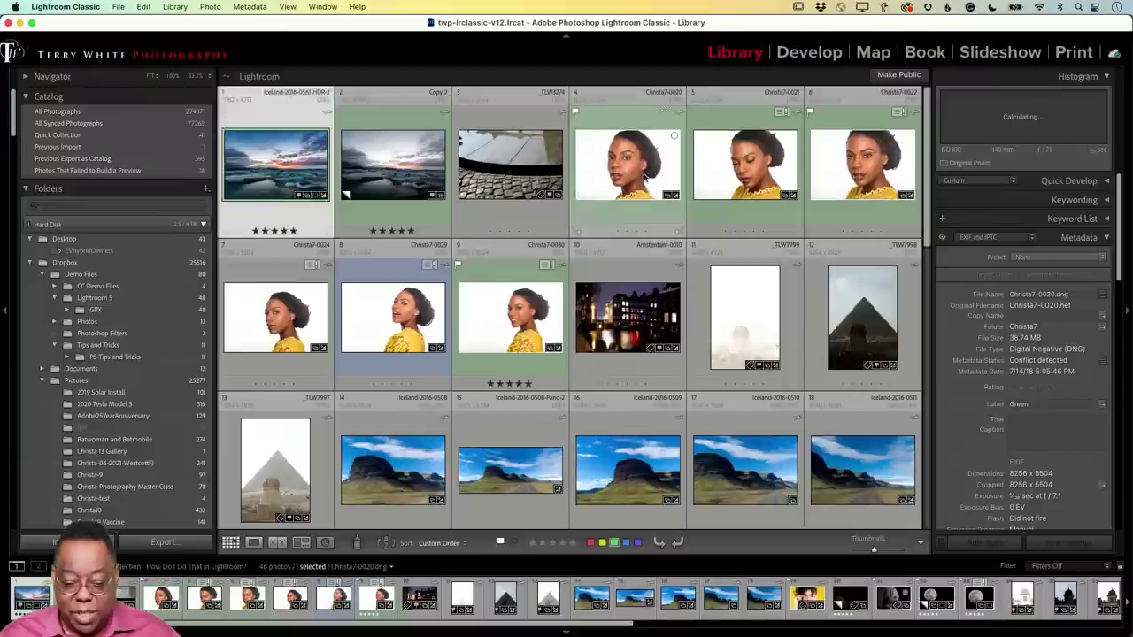
shift+click(816, 190)
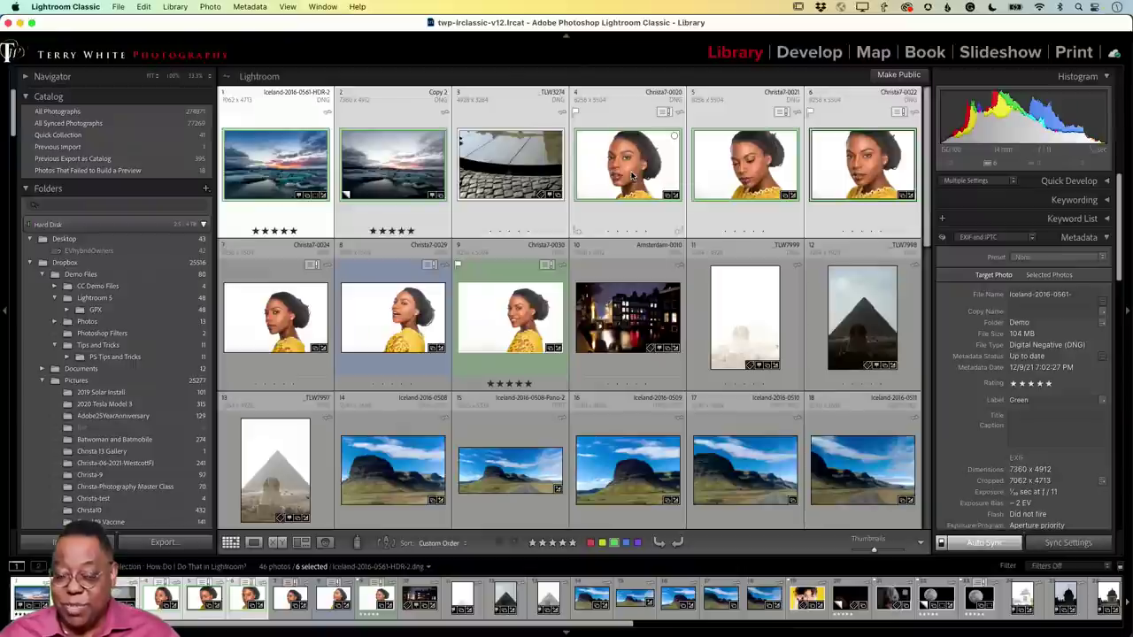
Step: Run Library > Previews > Build 1:1 Previews on the six selected photos
click(175, 7)
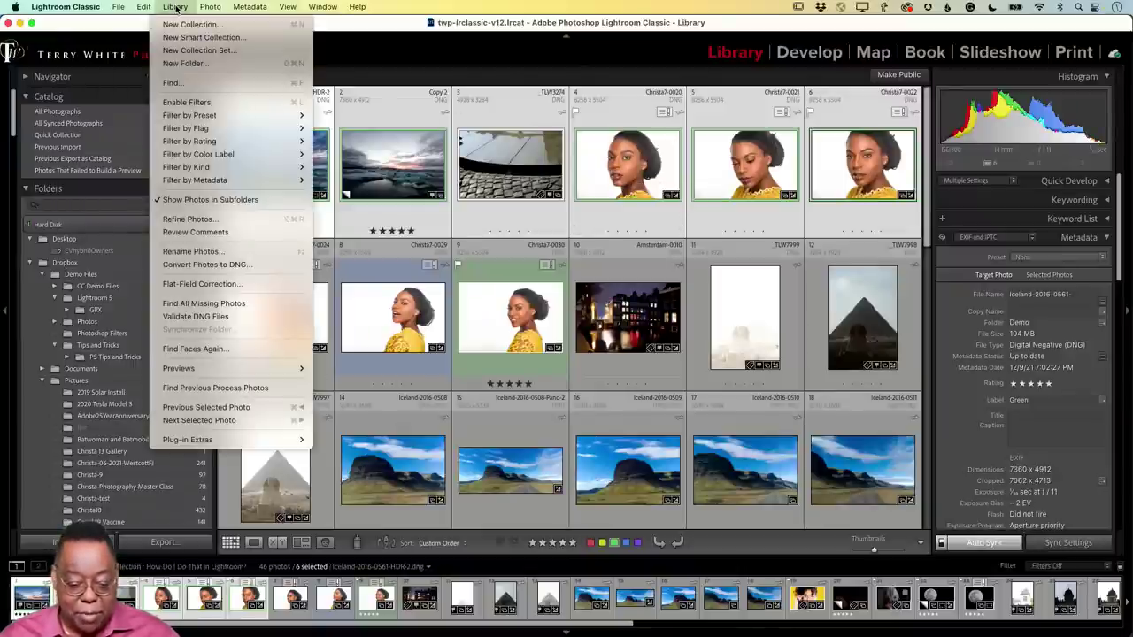
mouse_move(205, 368)
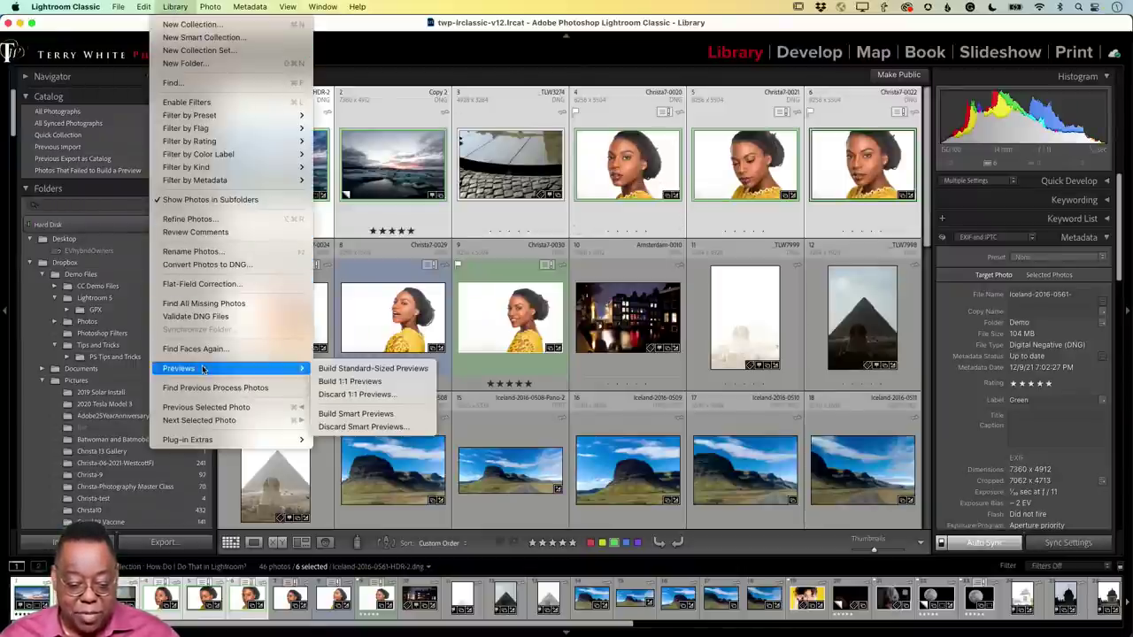
click(406, 382)
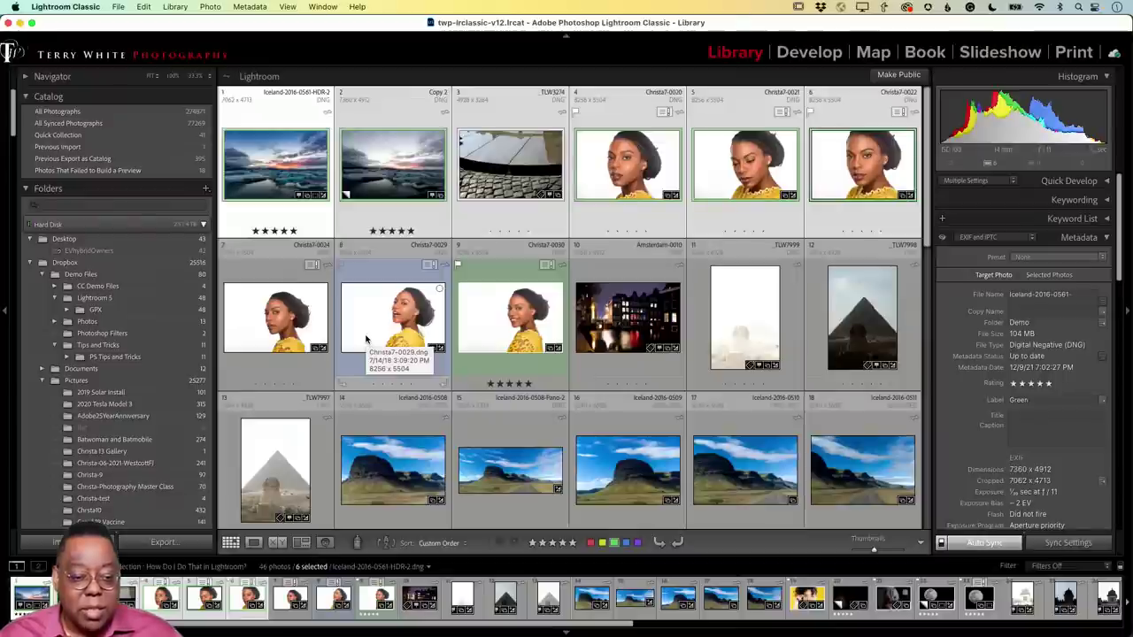
key(super+Tab)
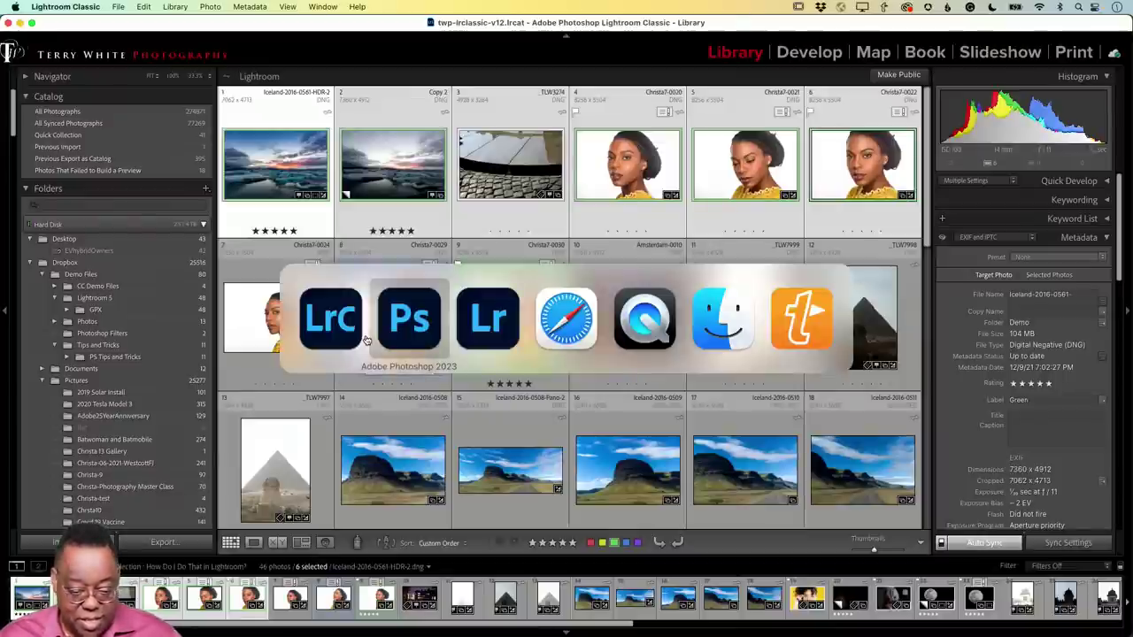
Step: Back in Photoshop, select all of the NEW YORK headline text
key(super+Tab)
key(super+shift+Tab)
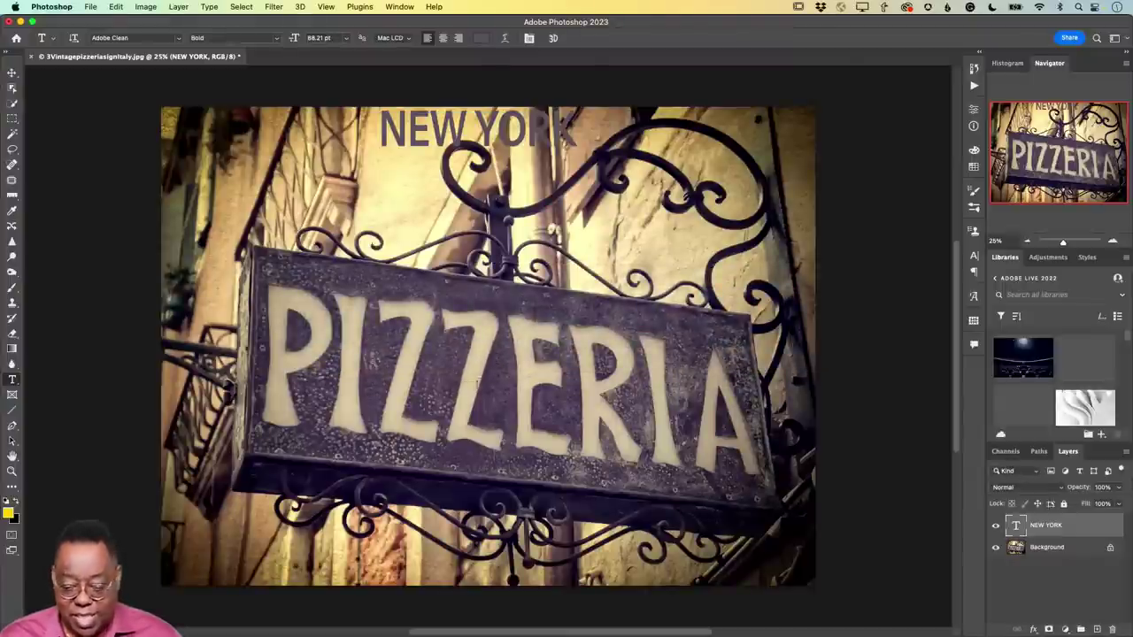
click(422, 131)
key(super+a)
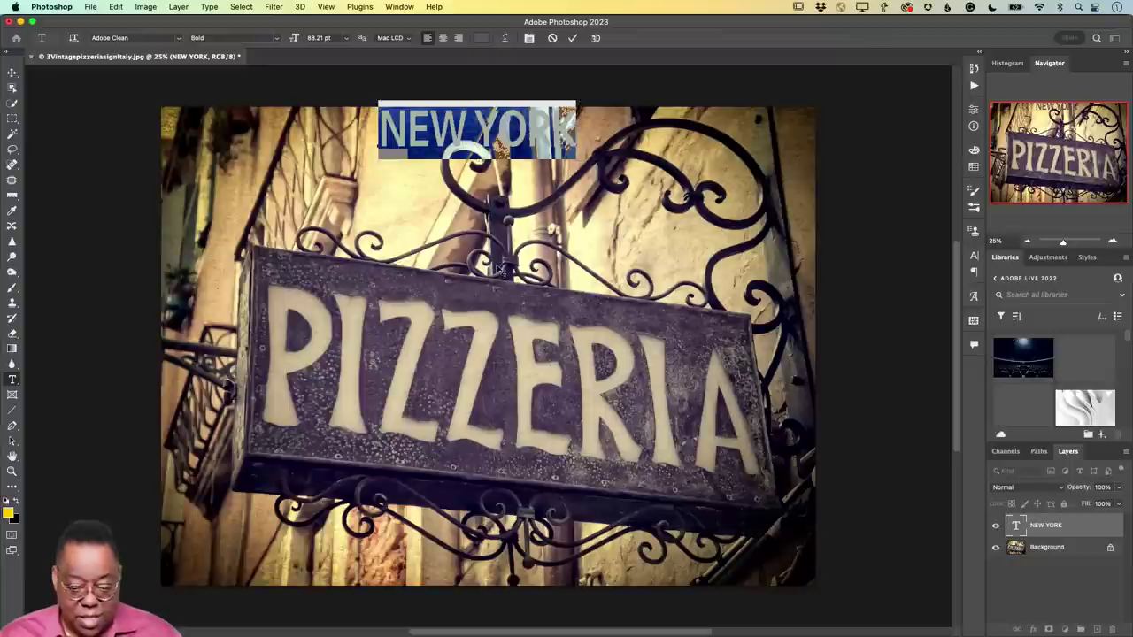
Step: Change the NEW YORK text colour to bright teal green #1dd6a4 and commit it
click(505, 38)
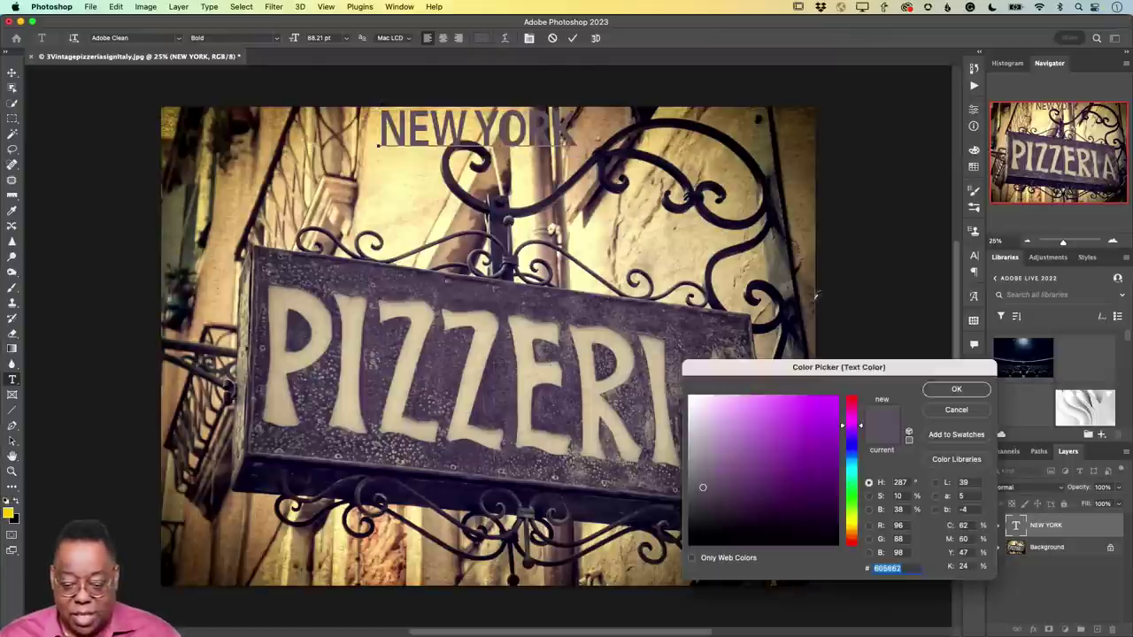
click(850, 477)
click(818, 419)
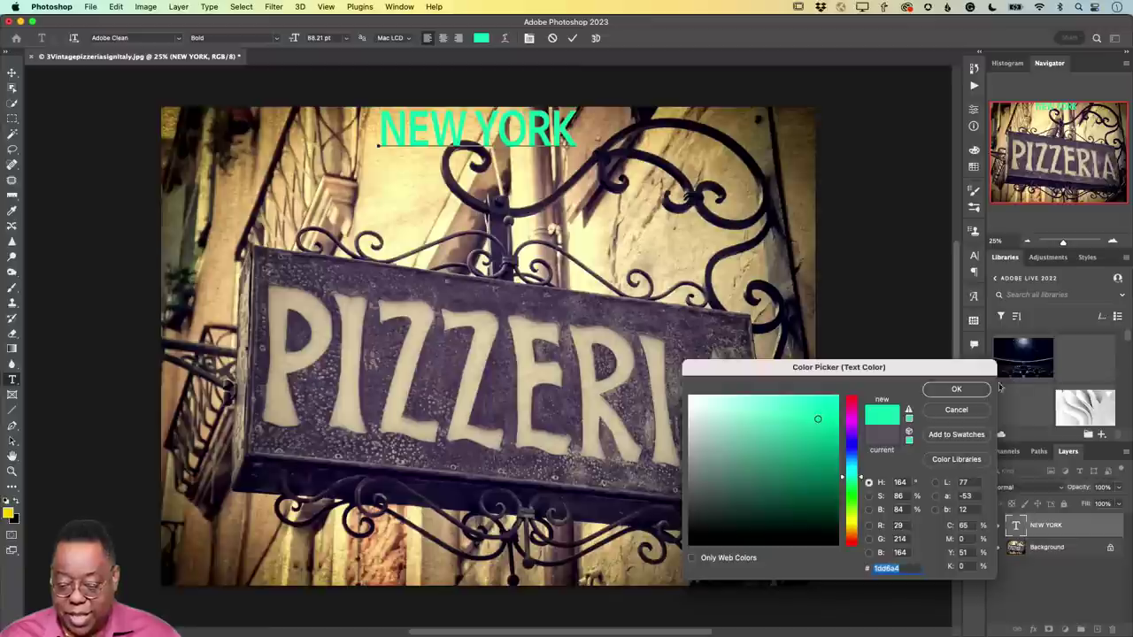
click(956, 389)
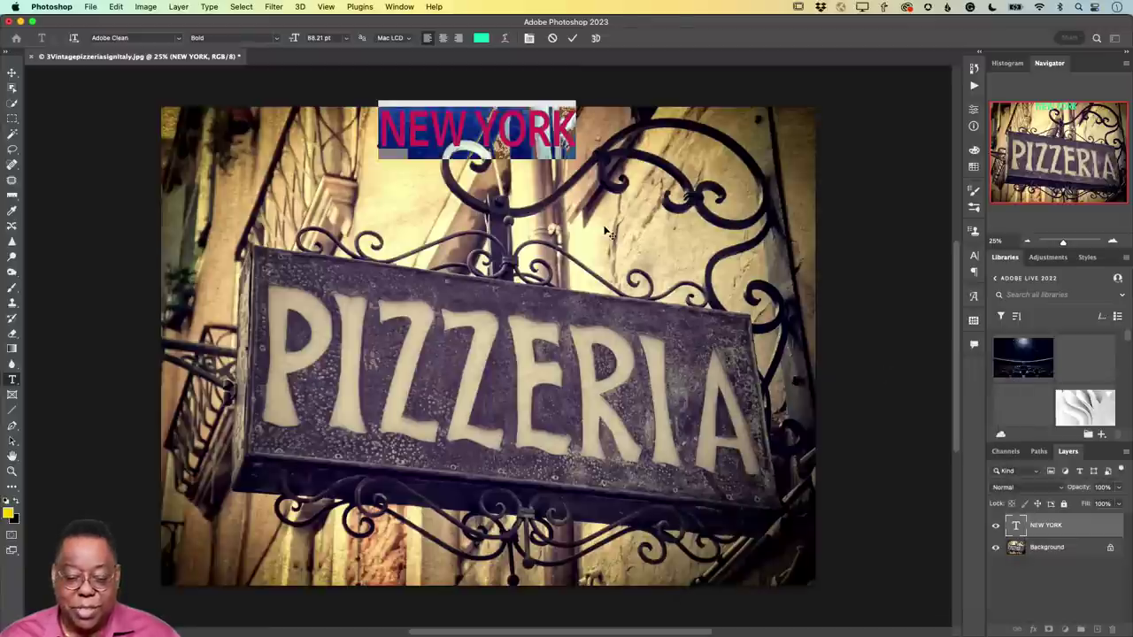
click(573, 38)
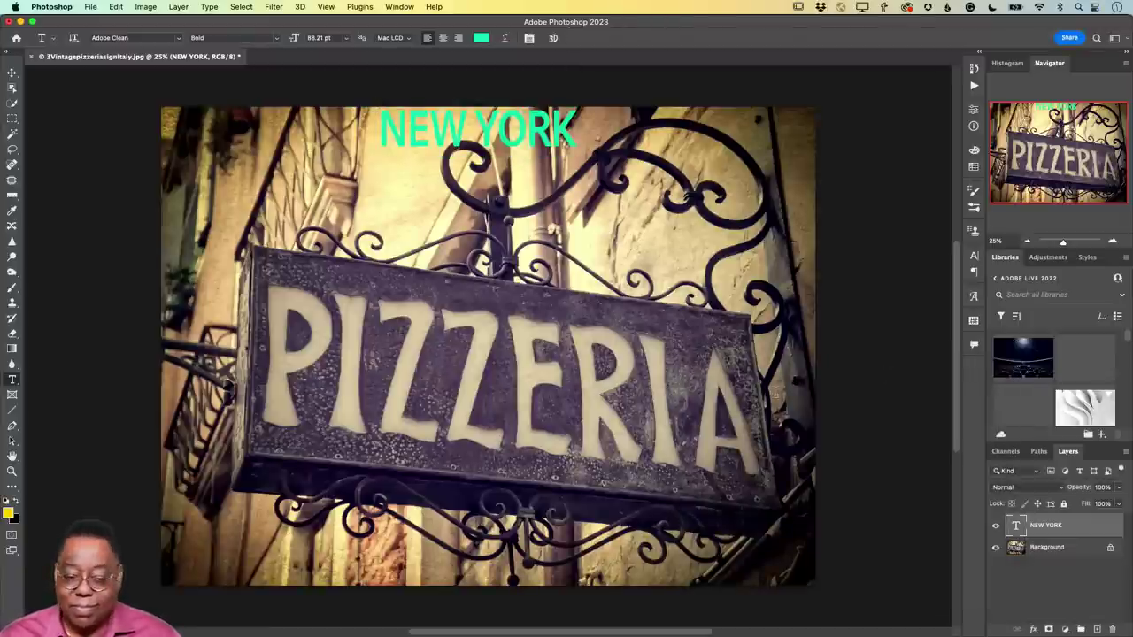
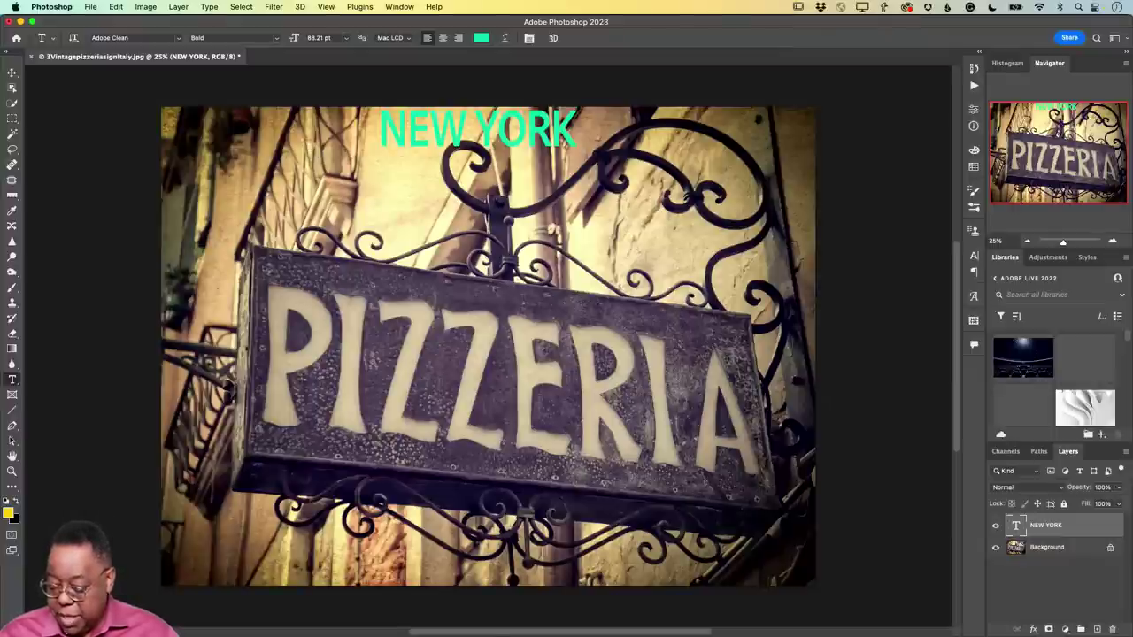
Step: Bring up the macOS app switcher over the Photoshop pizzeria image
key(super+Tab)
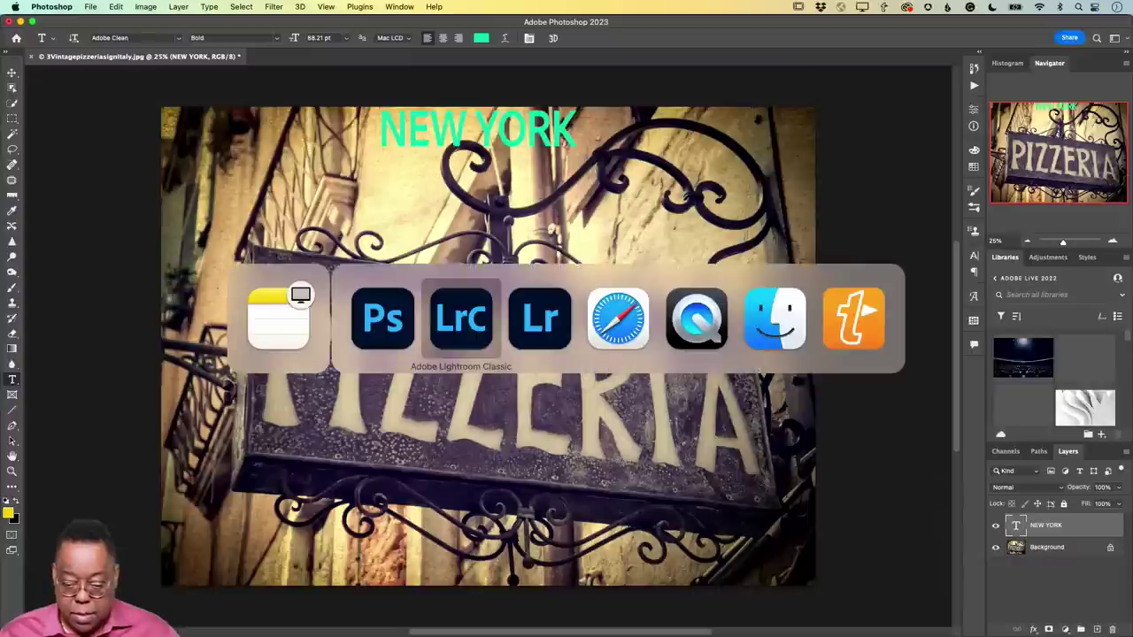
Step: View the mirrored iPhone camera in QuickTime Player, quit it, then switch to Lightroom
key(super+Tab)
key(super+Tab)
key(super+Tab)
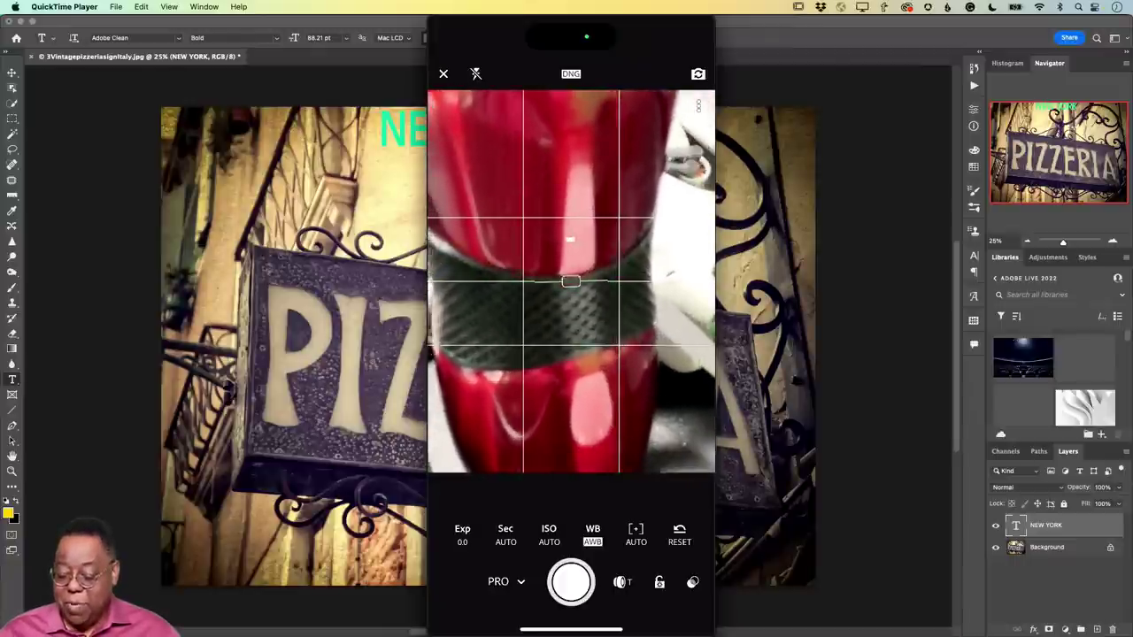
key(super+q)
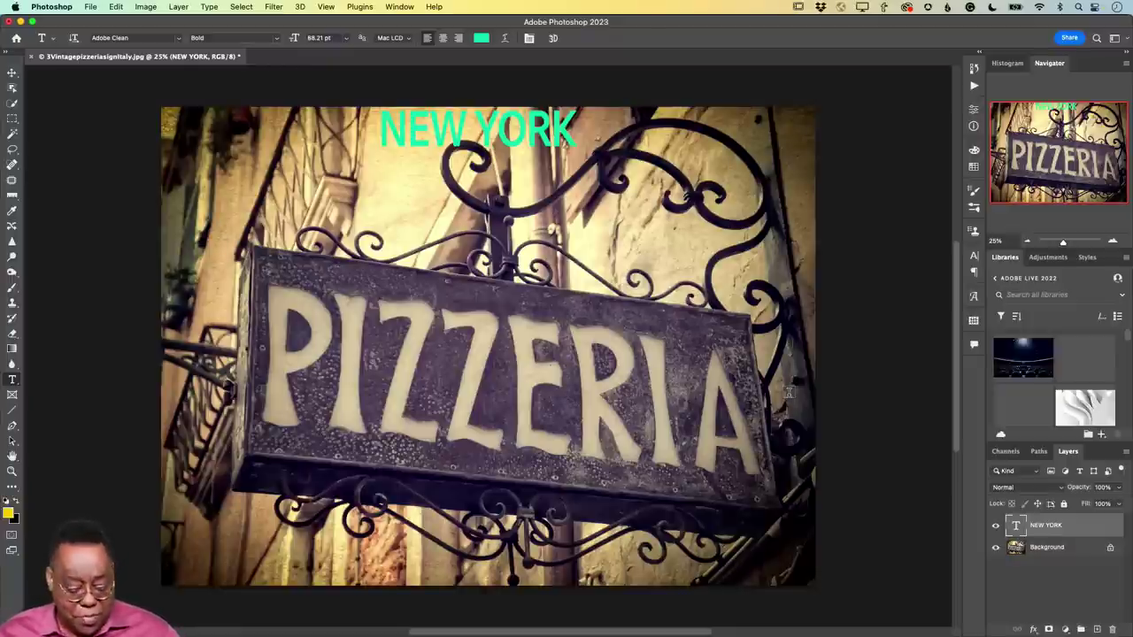
key(super+Tab)
key(super+Tab)
key(super+Tab)
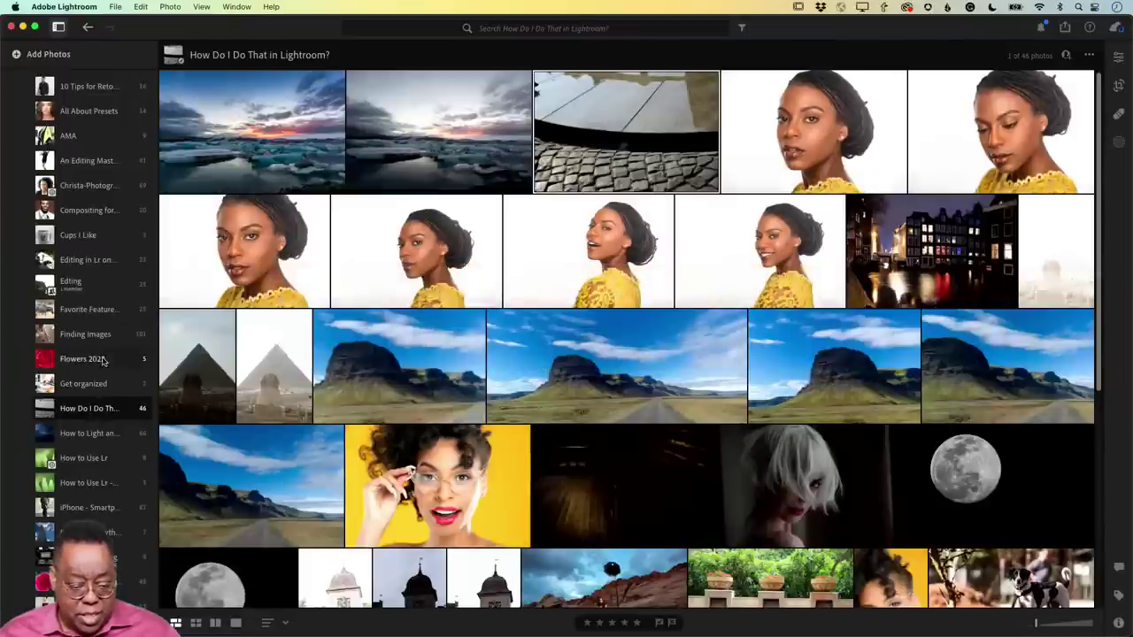
Step: Expand the Current Work album group and scroll through its albums
scroll(102, 363, down, 15)
scroll(97, 354, up, 20)
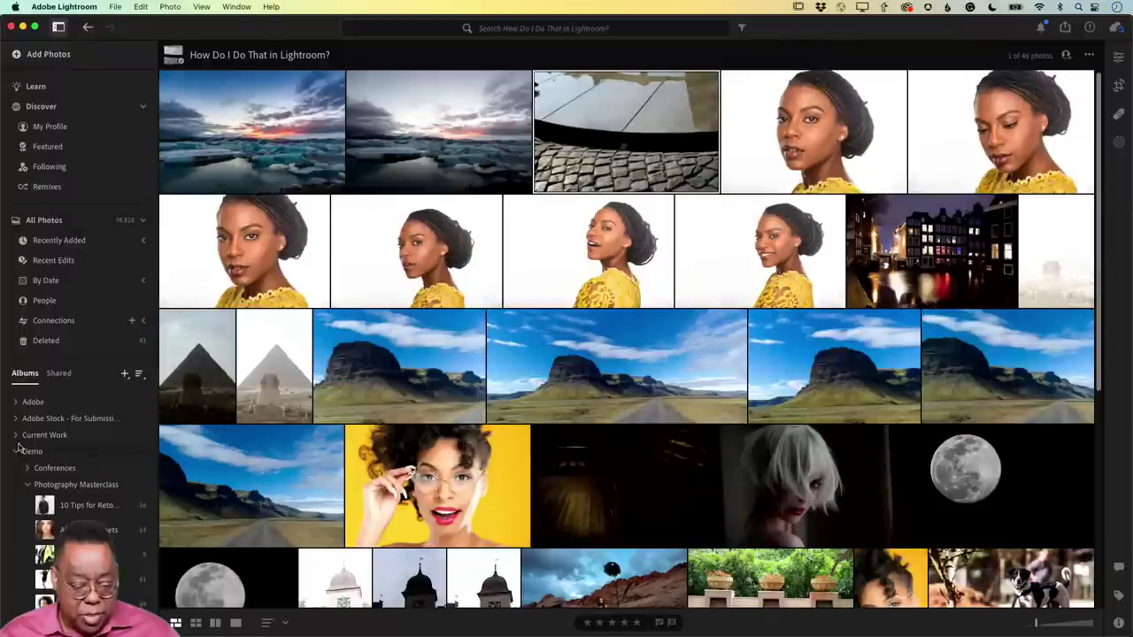
click(16, 438)
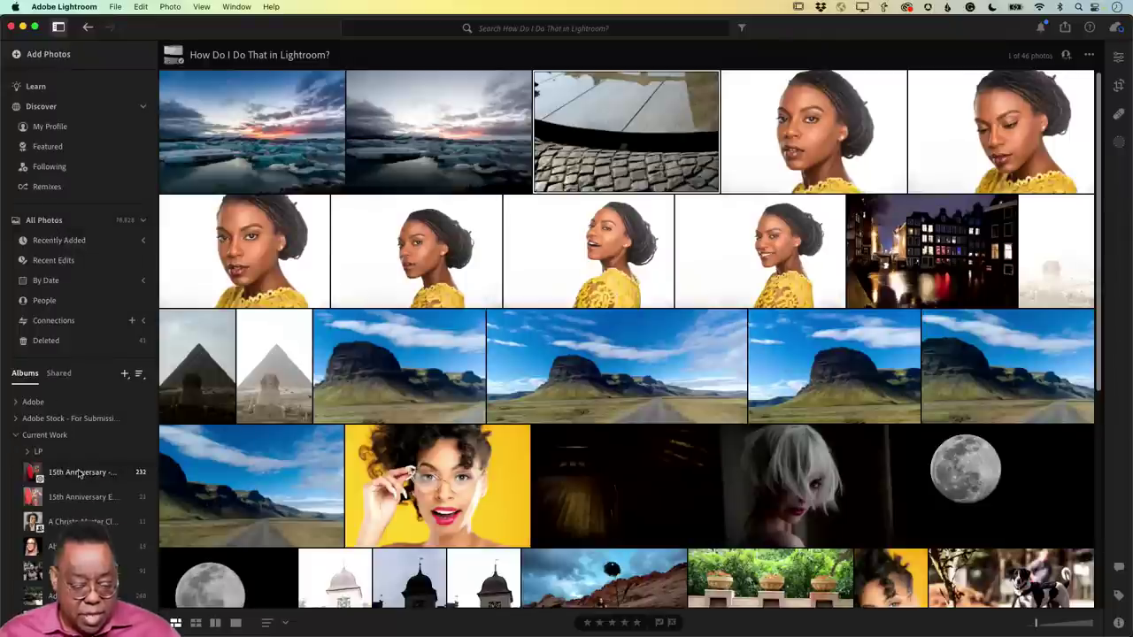
scroll(79, 486, down, 2)
scroll(78, 486, down, 5)
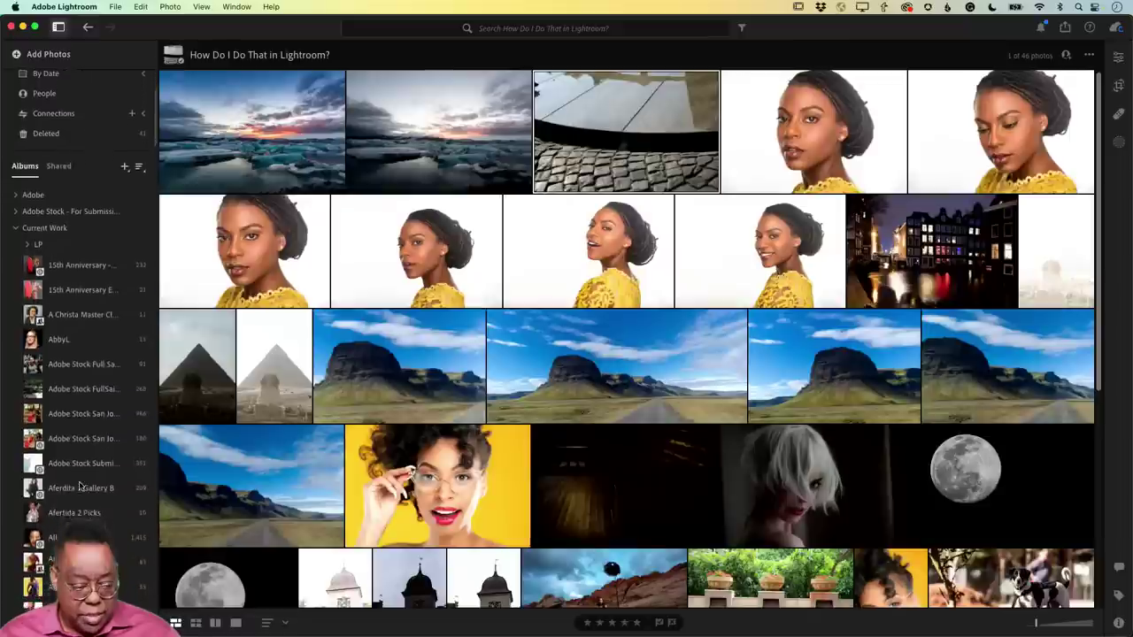
scroll(79, 486, down, 1)
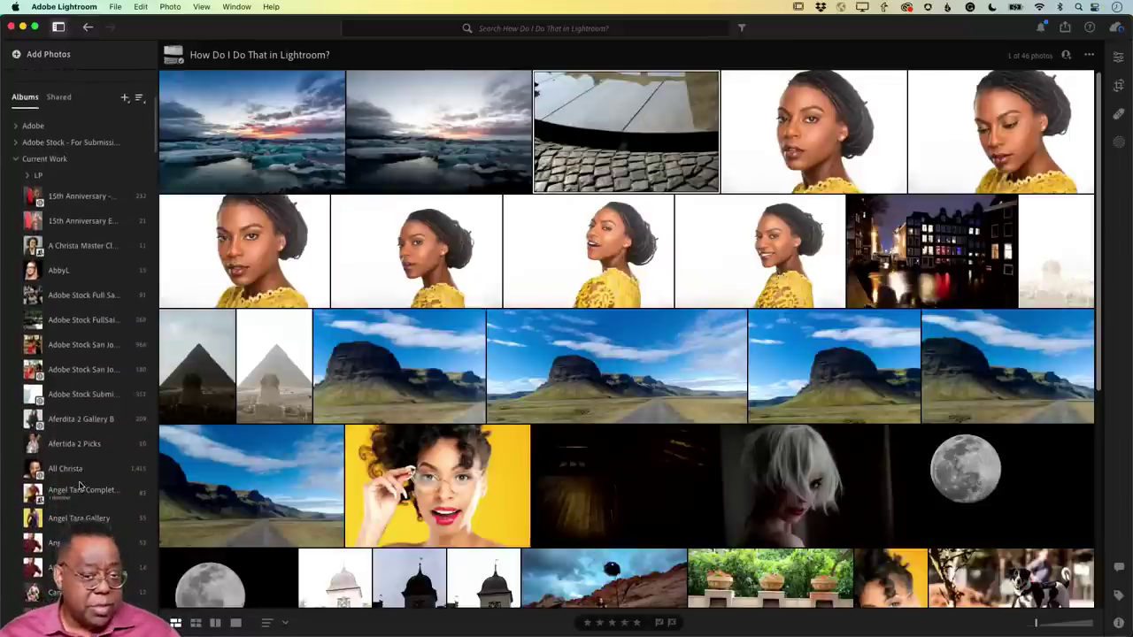
scroll(79, 486, up, 1)
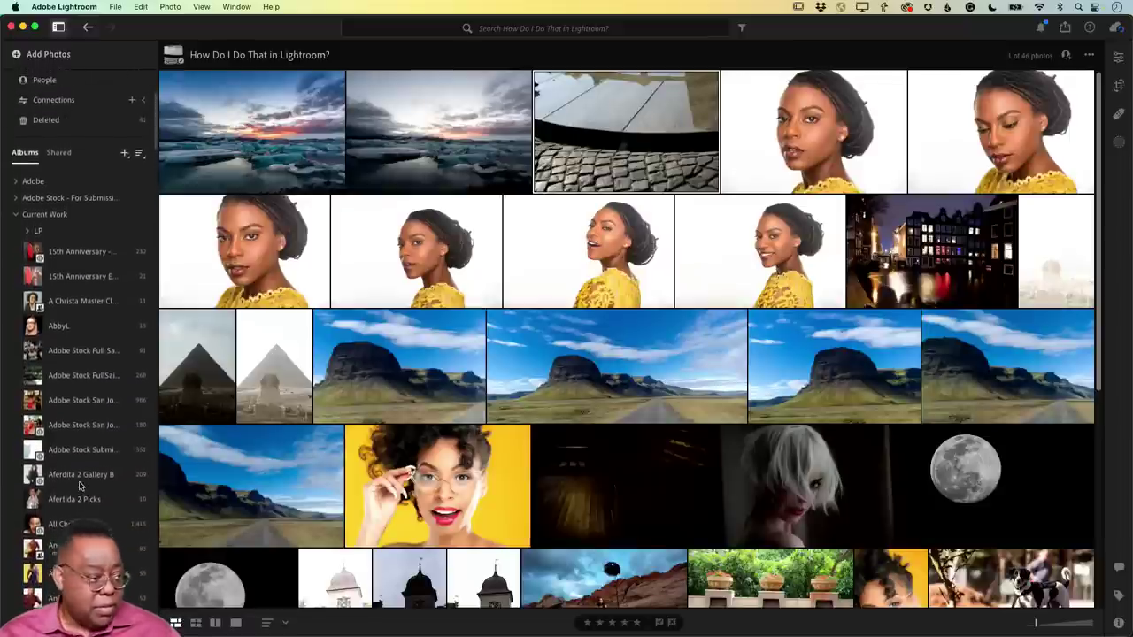
scroll(78, 486, down, 6)
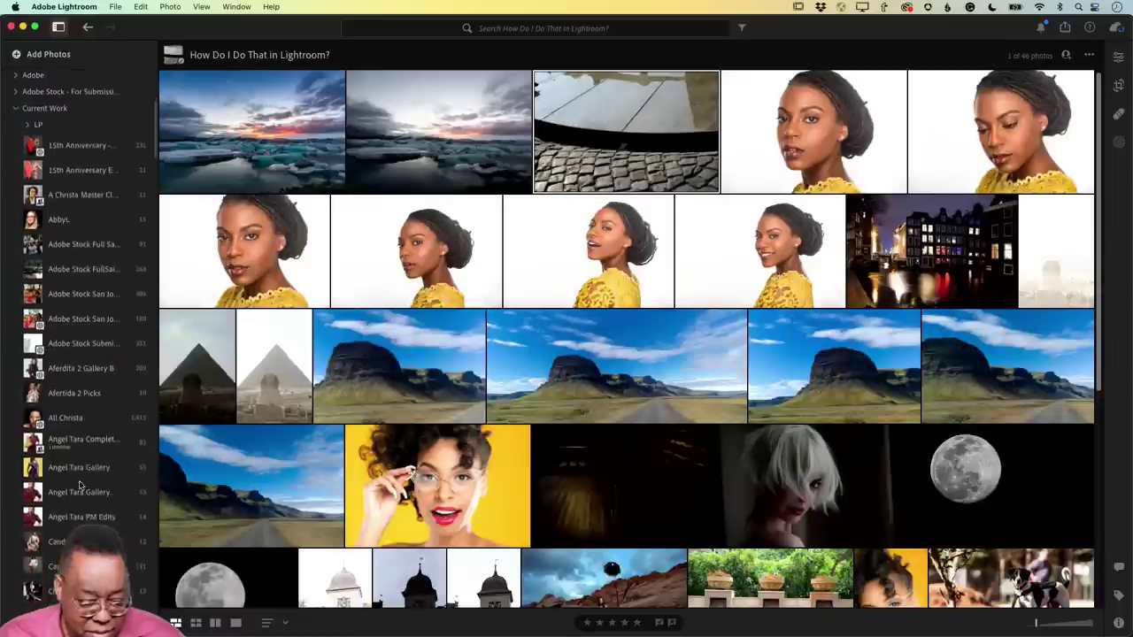
scroll(79, 486, down, 2)
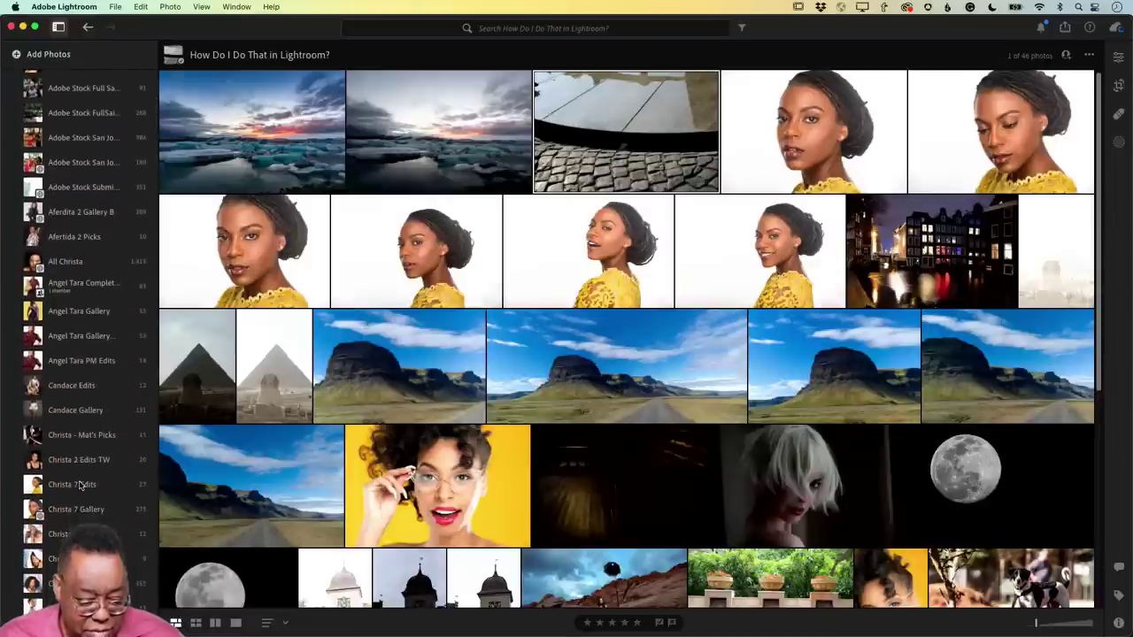
scroll(79, 486, up, 12)
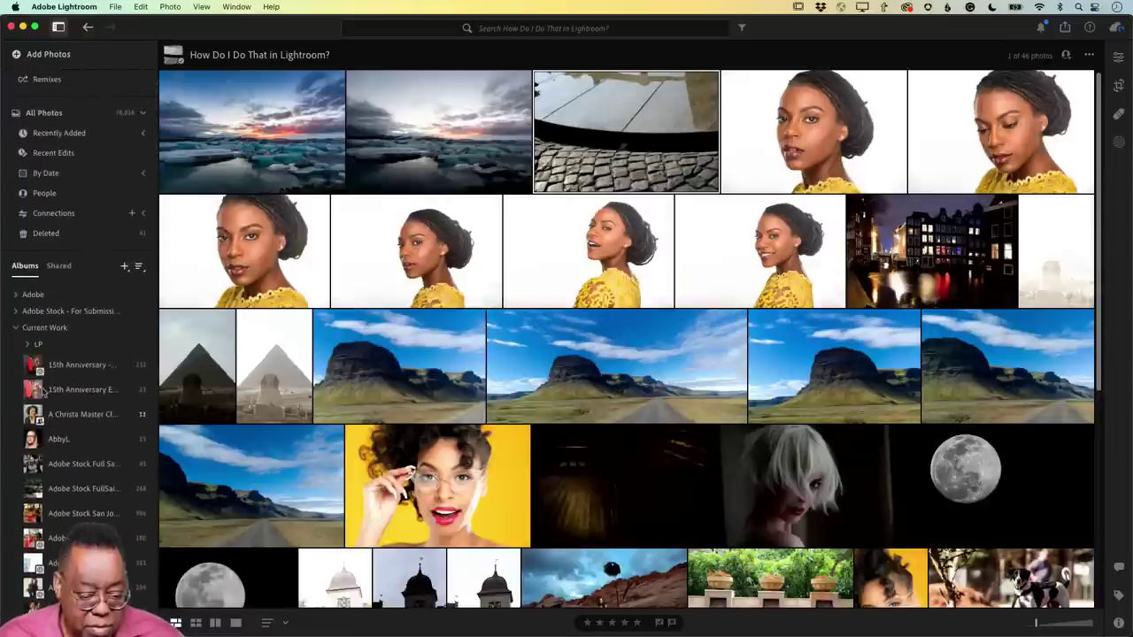
Step: Collapse Current Work and Demo, and expand Events to reveal Air Show Favorites
click(15, 330)
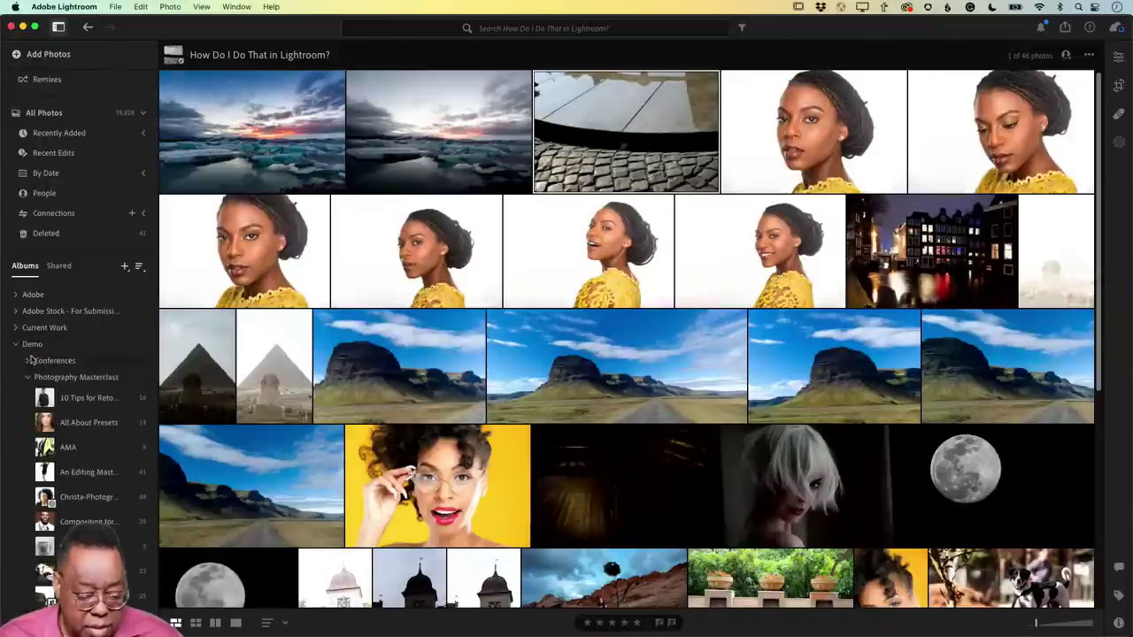
click(15, 344)
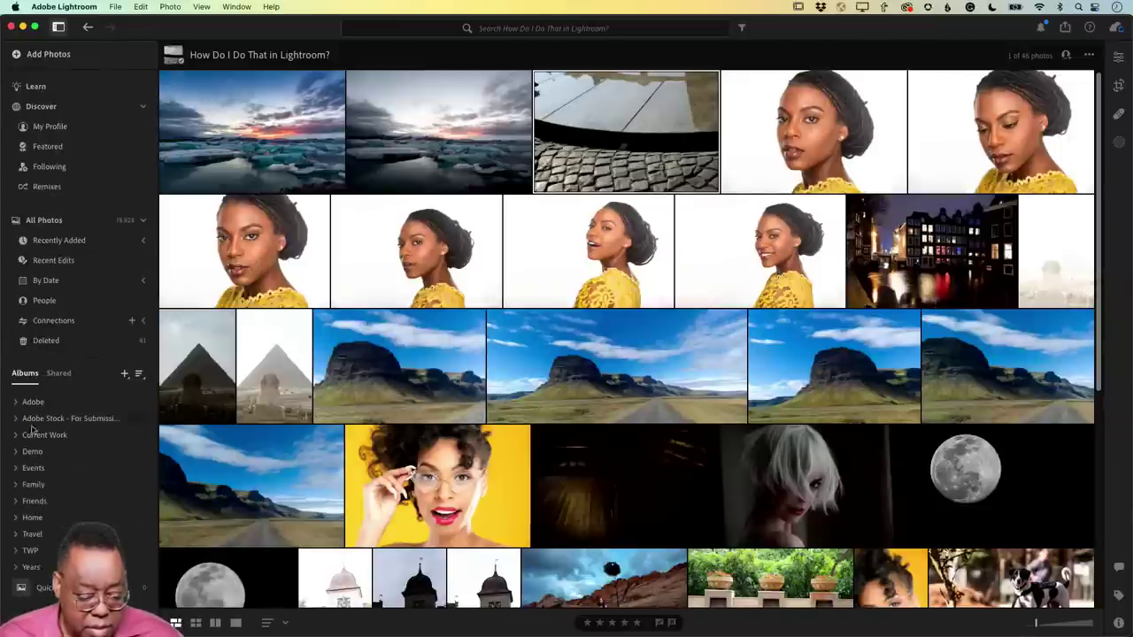
click(15, 467)
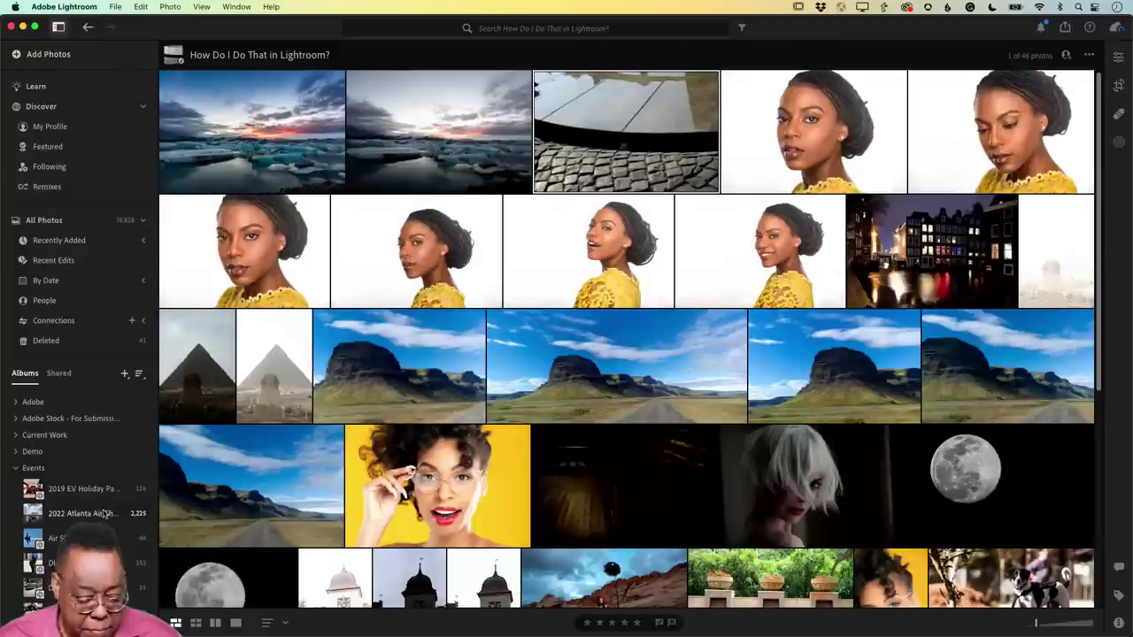
scroll(99, 511, down, 3)
scroll(100, 511, down, 6)
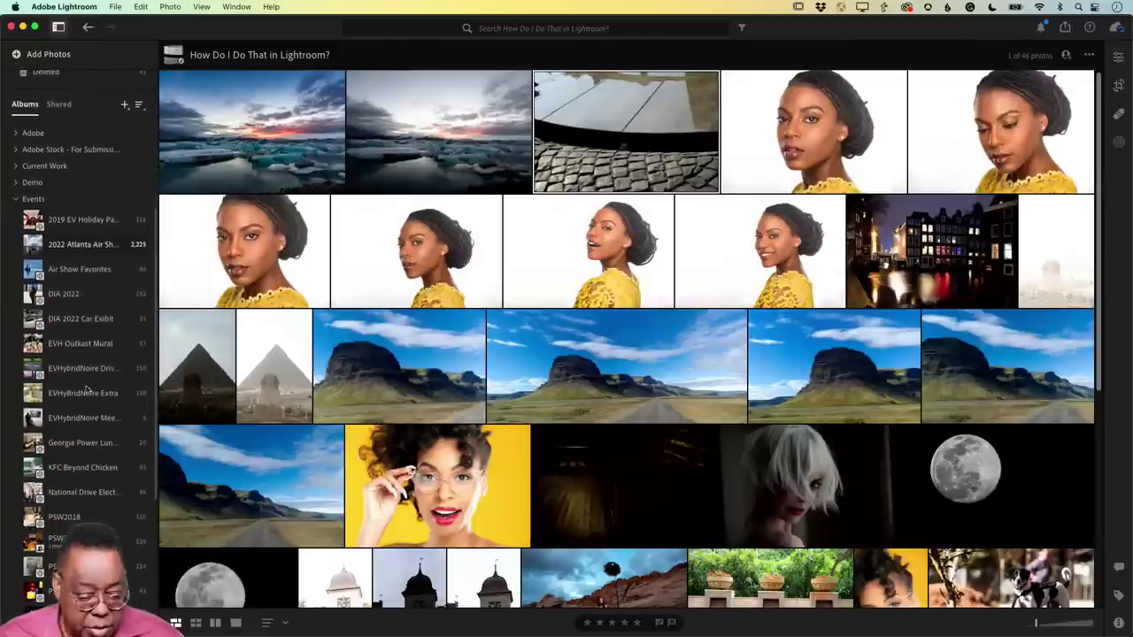
Step: Open the Air Show Favorites album and show its Blue Angels photos full screen, advancing to the second
click(86, 273)
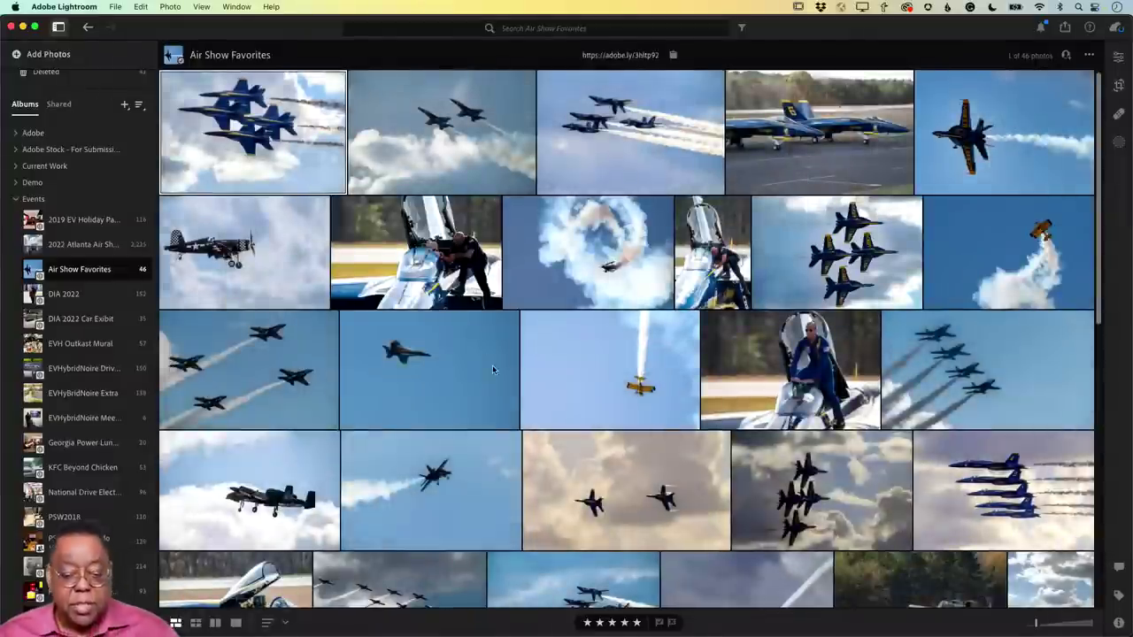
scroll(678, 336, down, 5)
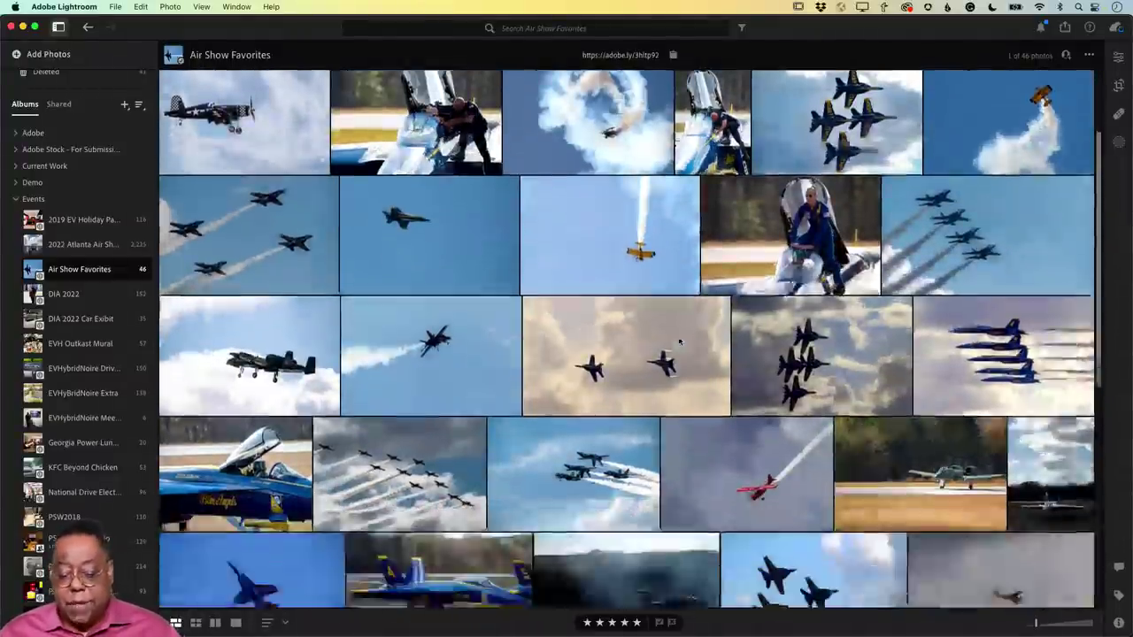
scroll(678, 336, down, 5)
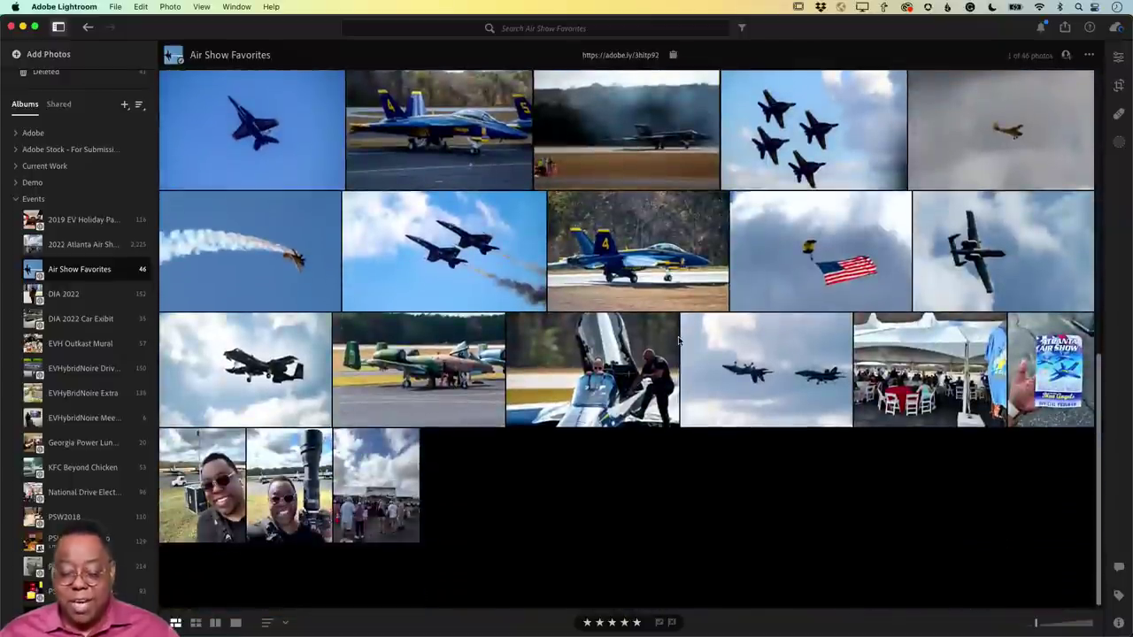
scroll(678, 337, up, 10)
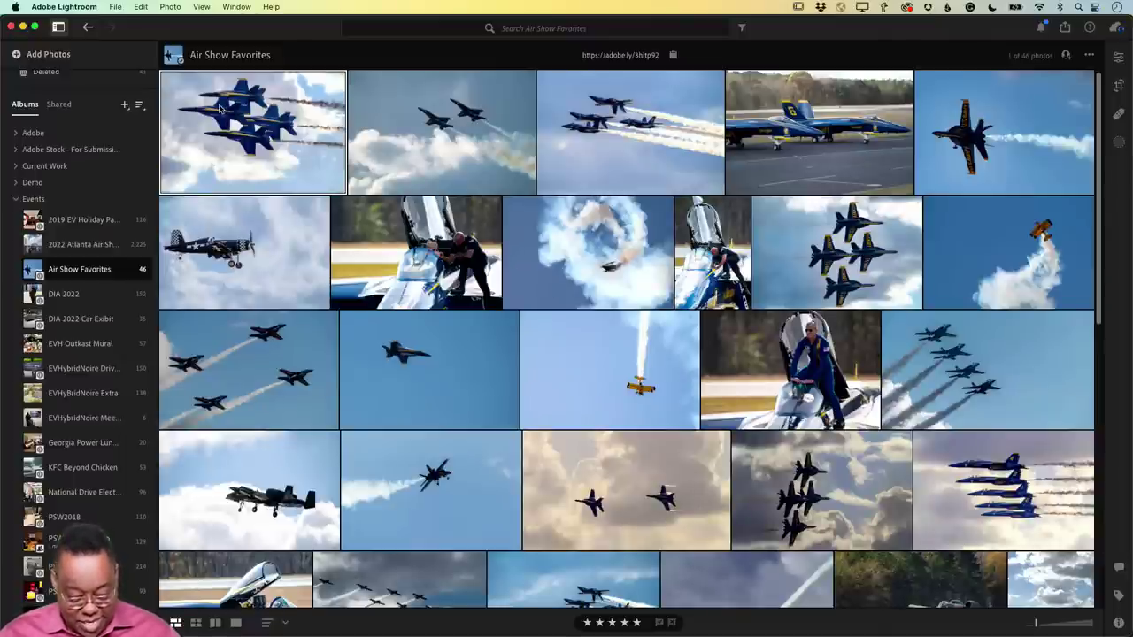
key(f)
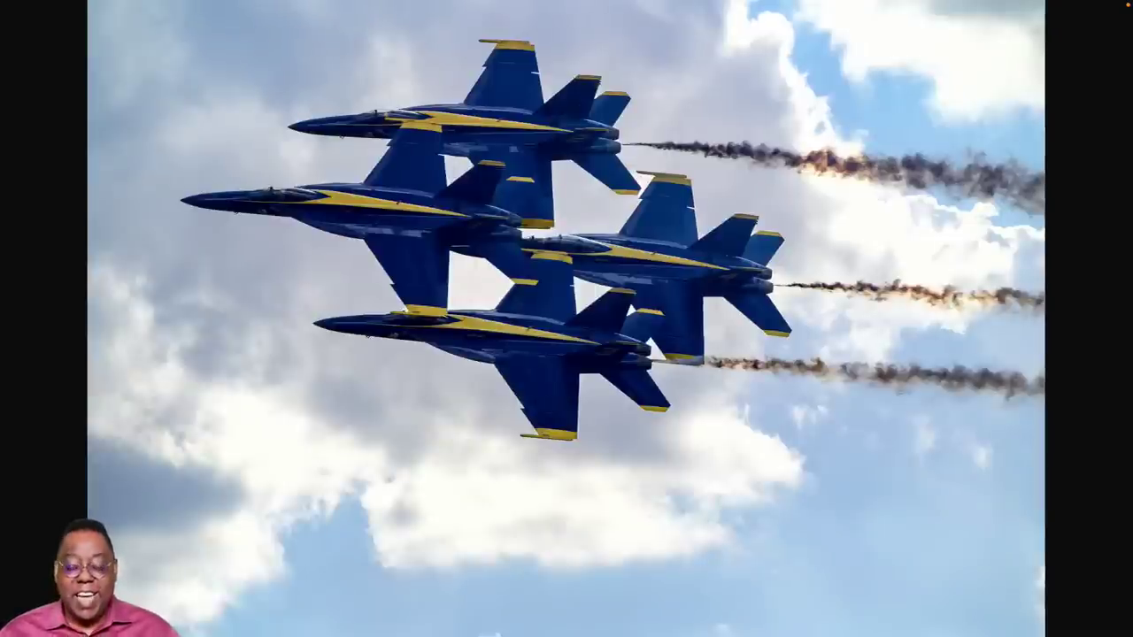
key(Right)
key(Right)
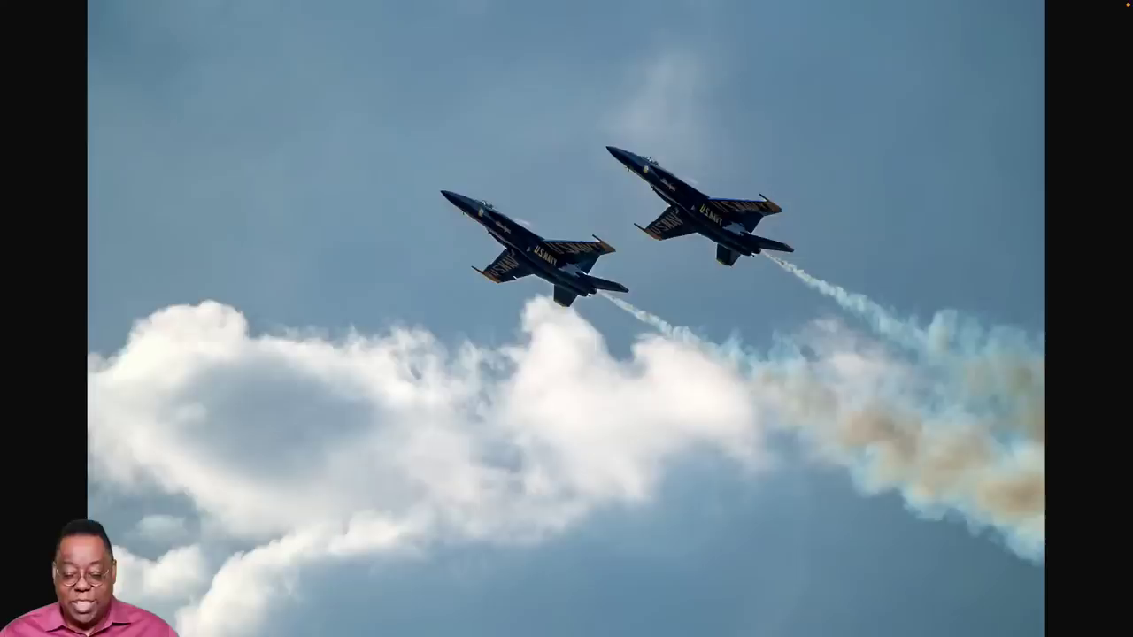
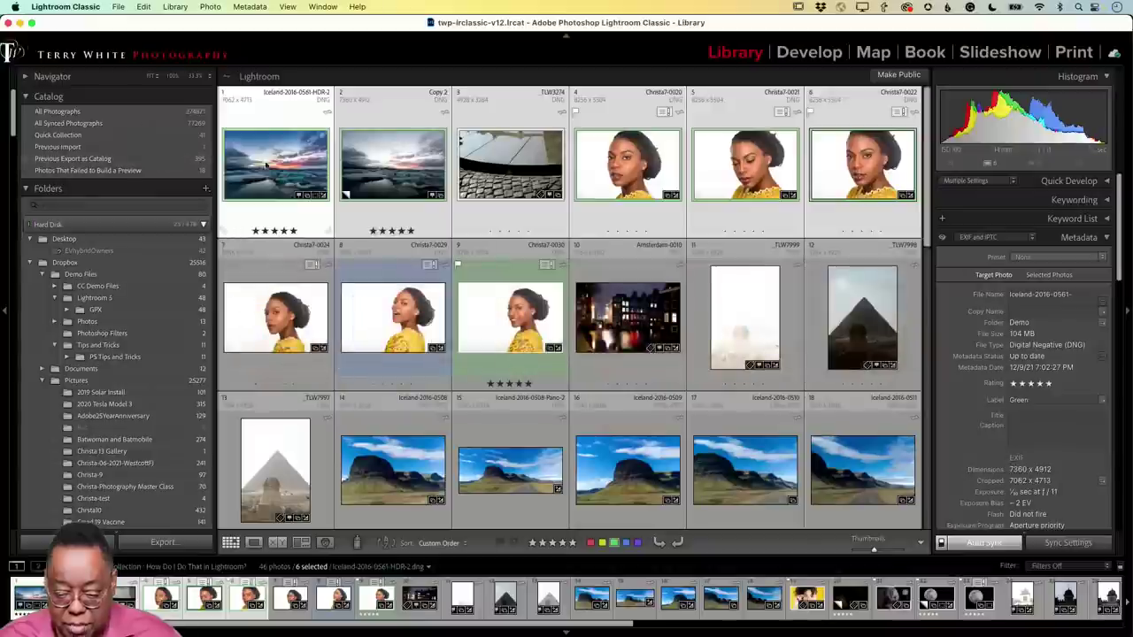
Step: Select only the Iceland-2016-0508 landscape photo and bring up its Export settings
click(408, 477)
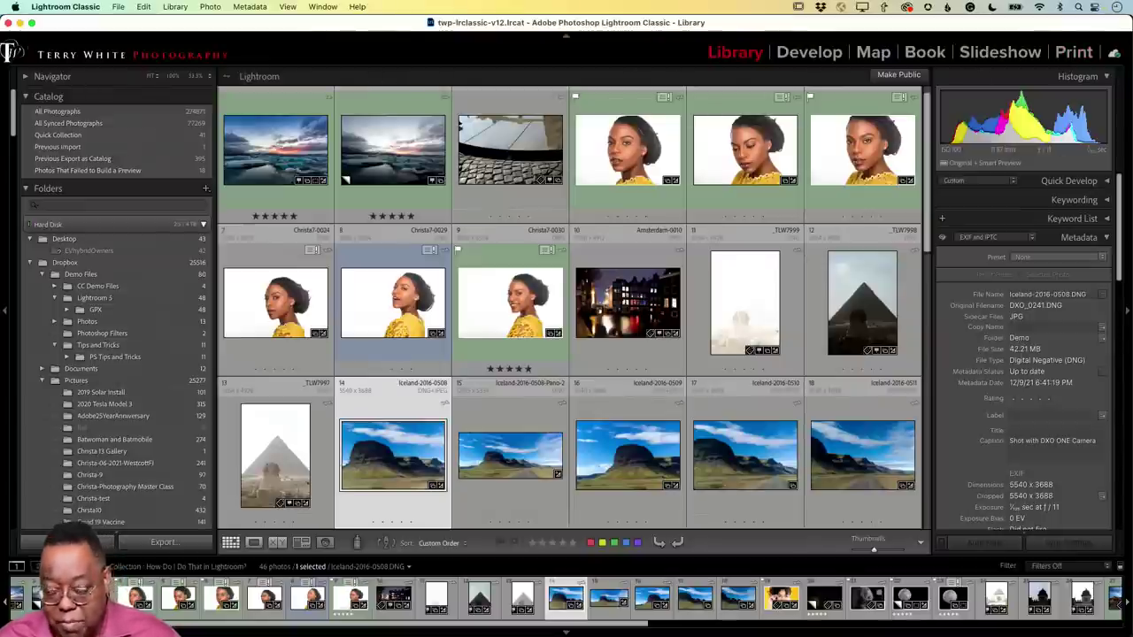
click(118, 8)
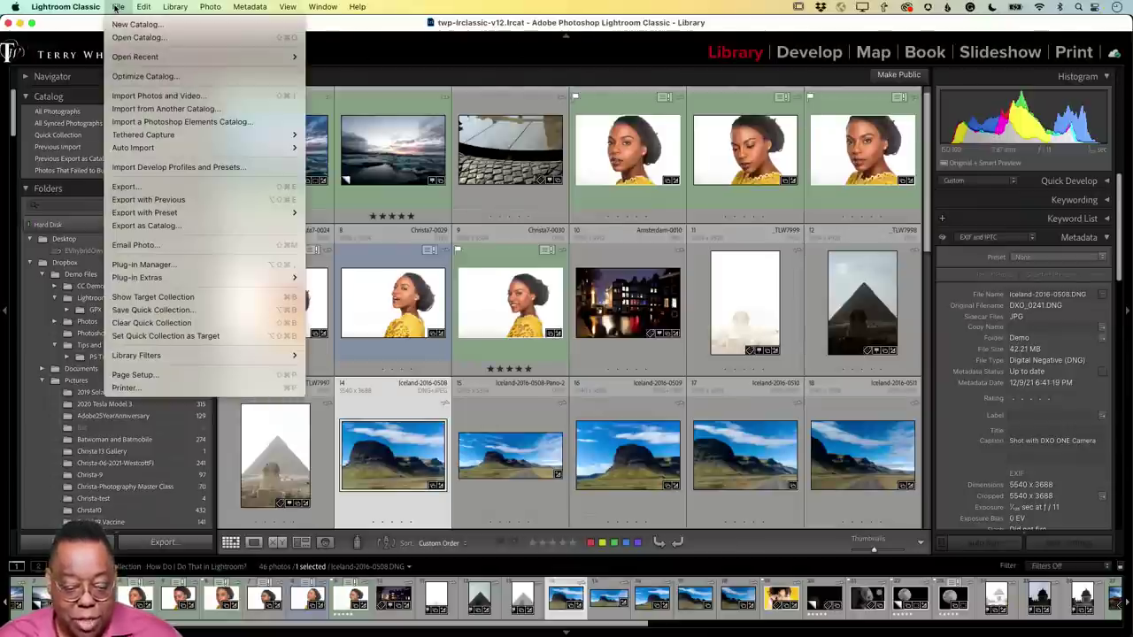
click(124, 186)
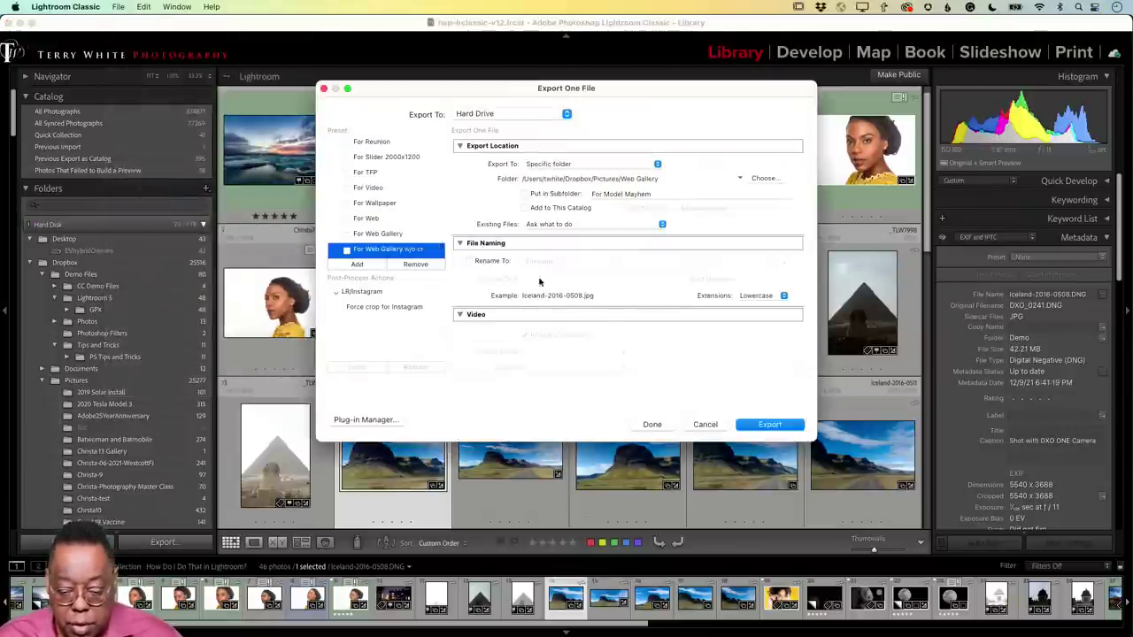
scroll(563, 309, down, 3)
scroll(563, 310, down, 5)
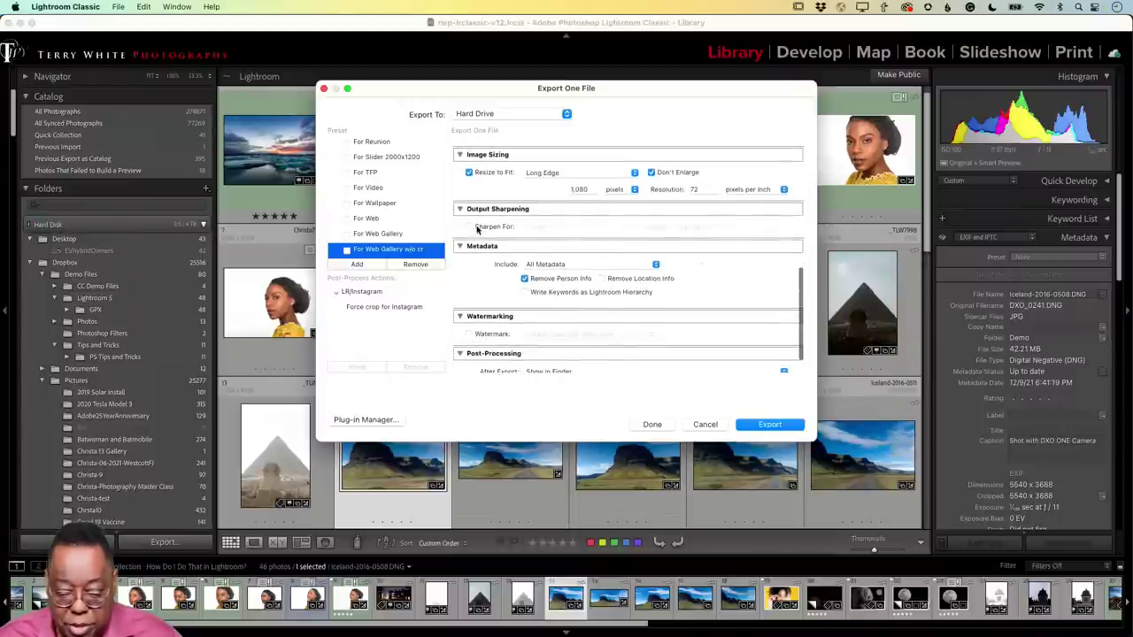
Step: Turn on export sharpening for Matte Paper at High amount, then cancel without exporting
click(470, 228)
click(580, 231)
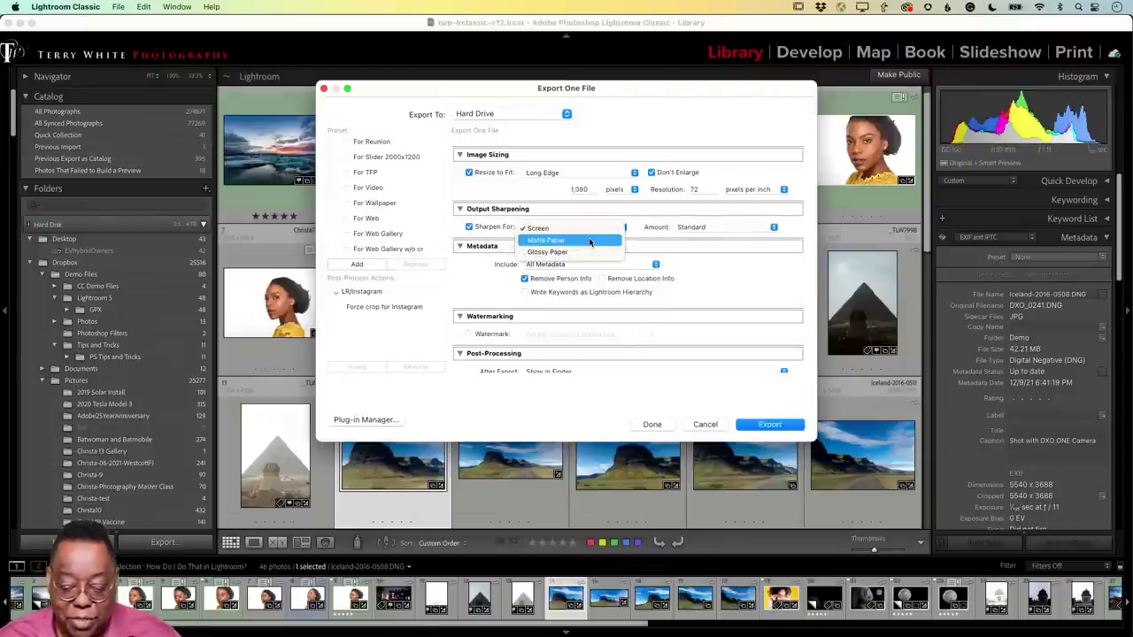
click(586, 240)
click(742, 228)
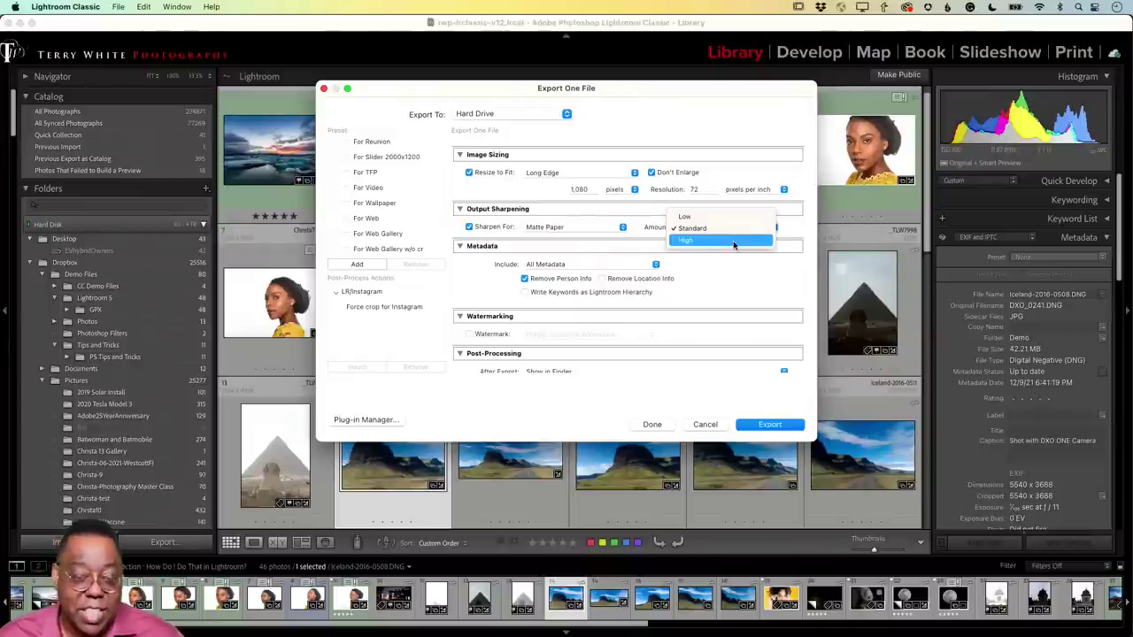
click(734, 241)
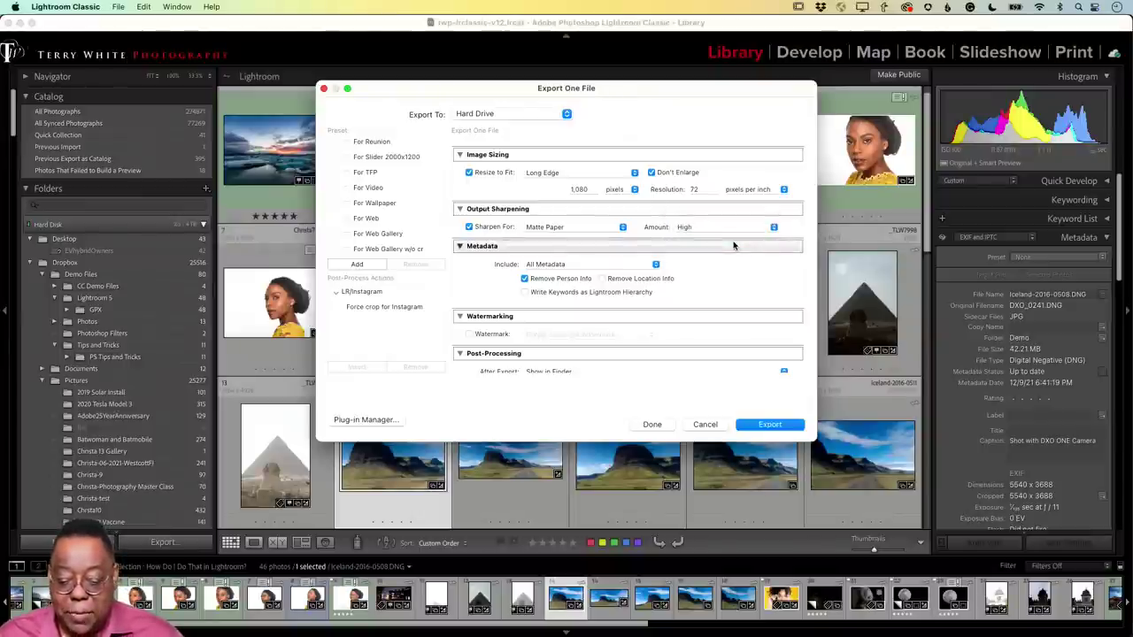
click(714, 426)
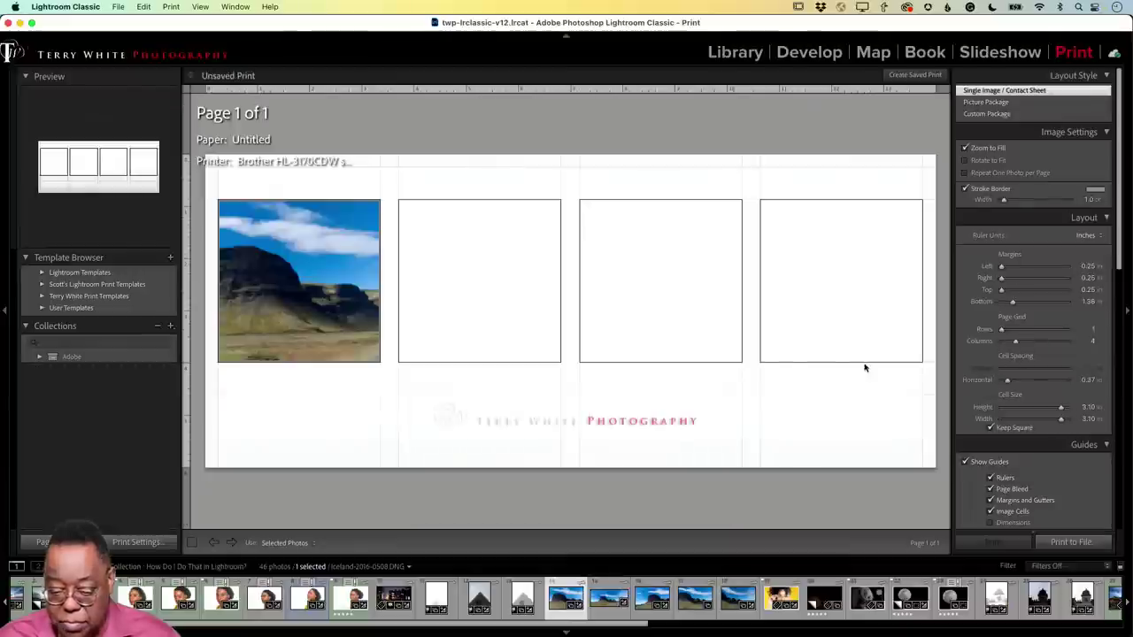
Step: Apply the 10x8 Gallery Print template from the user print templates
click(43, 296)
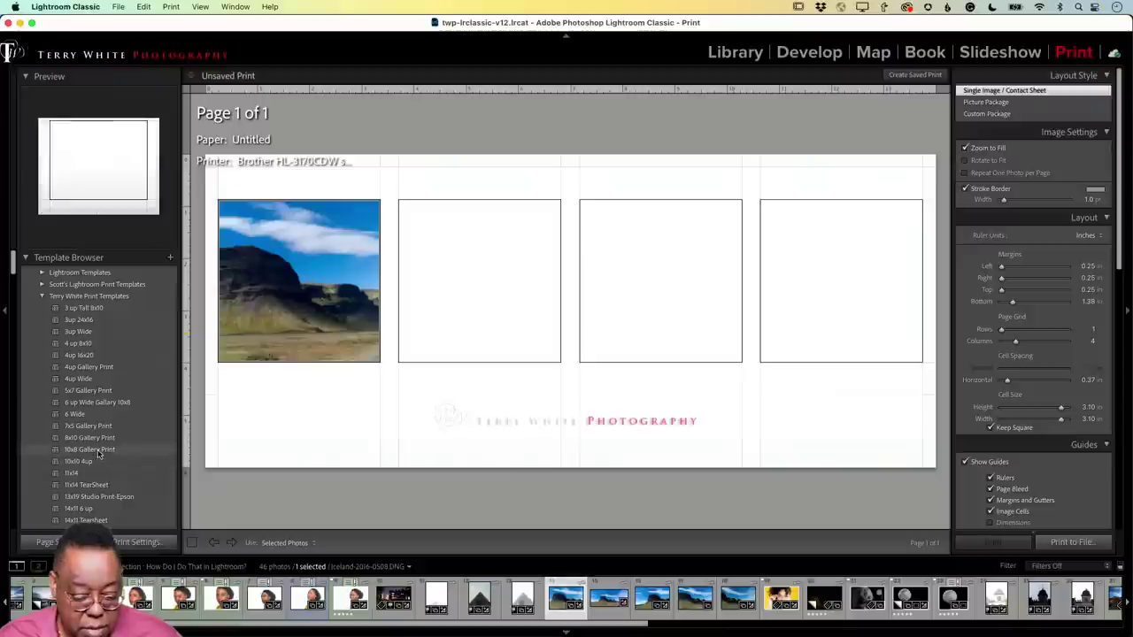
click(97, 452)
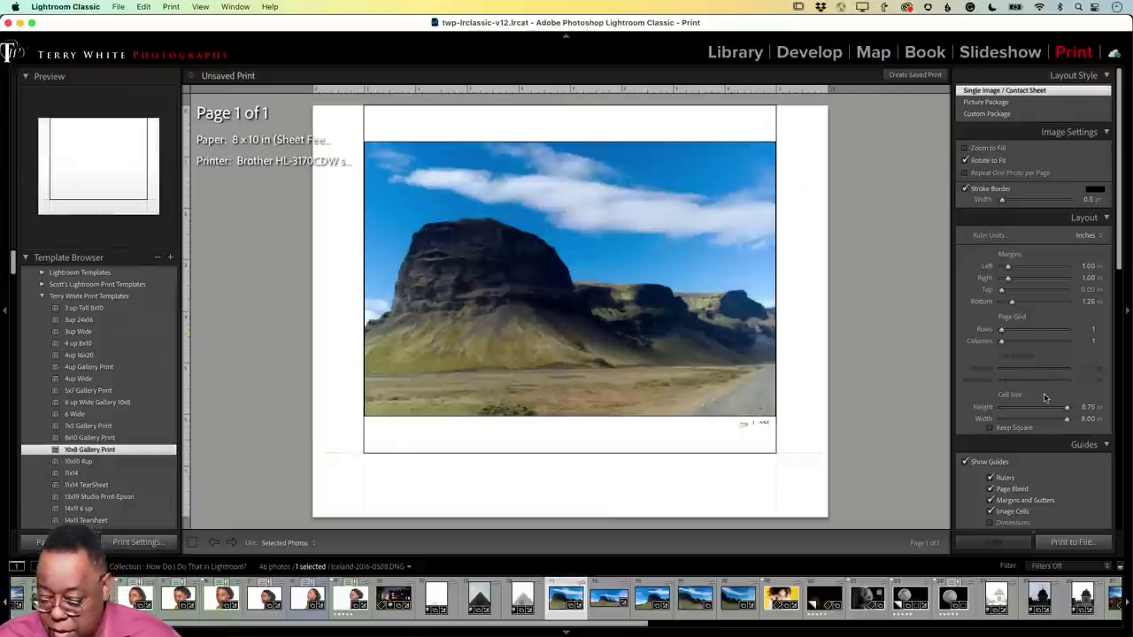
scroll(1044, 398, down, 10)
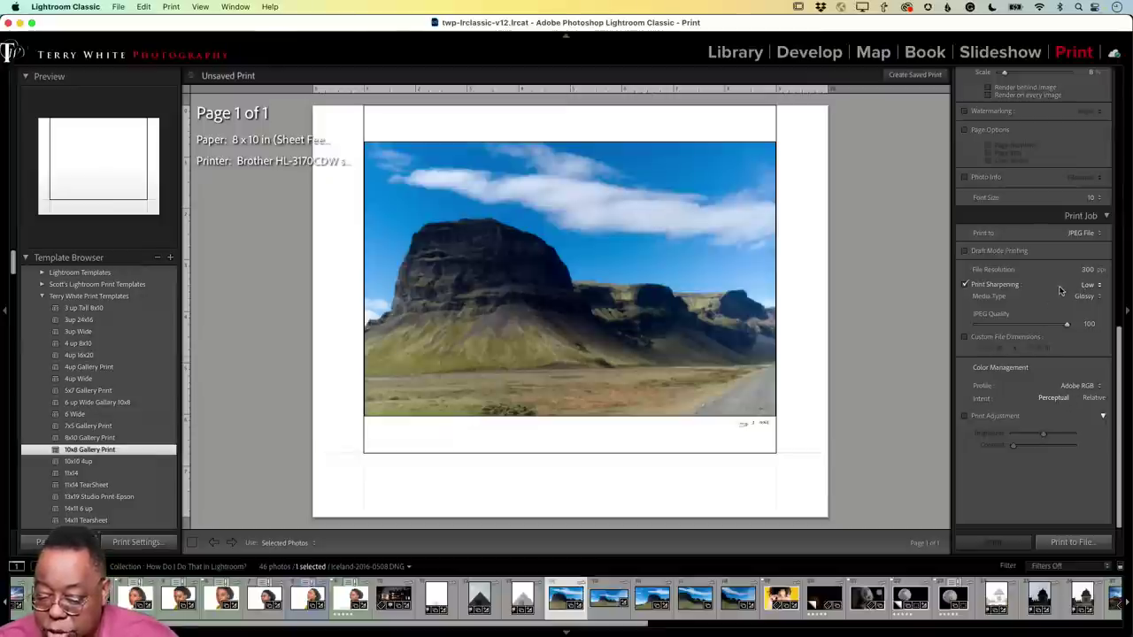
Step: Set Print Job sharpening to High with Matte media, keeping output as JPEG File
click(1094, 285)
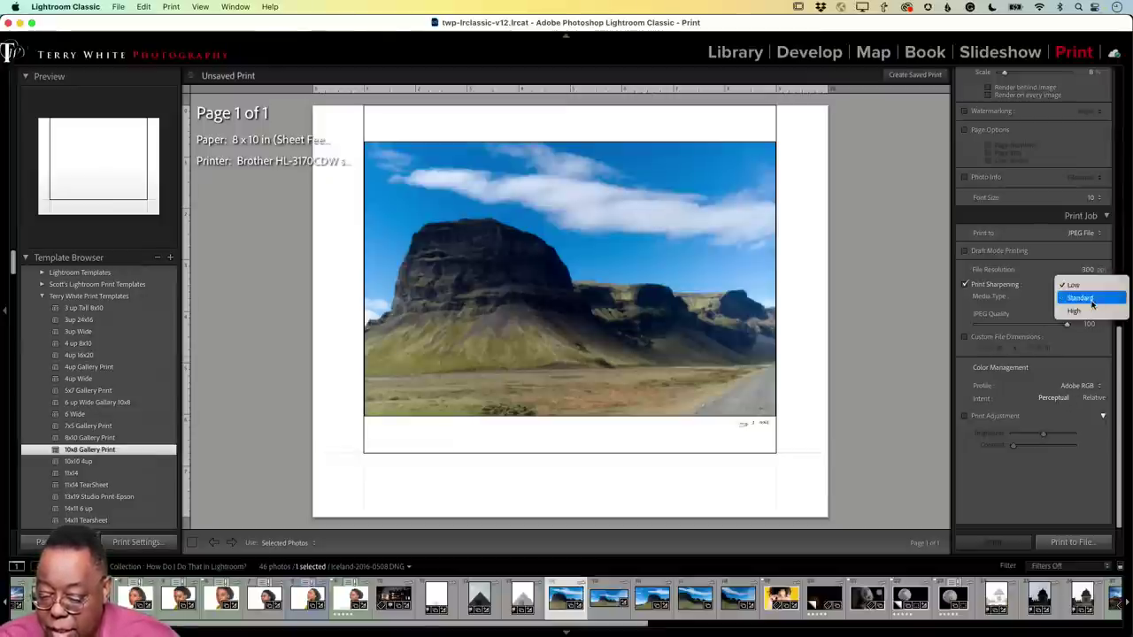
click(1089, 311)
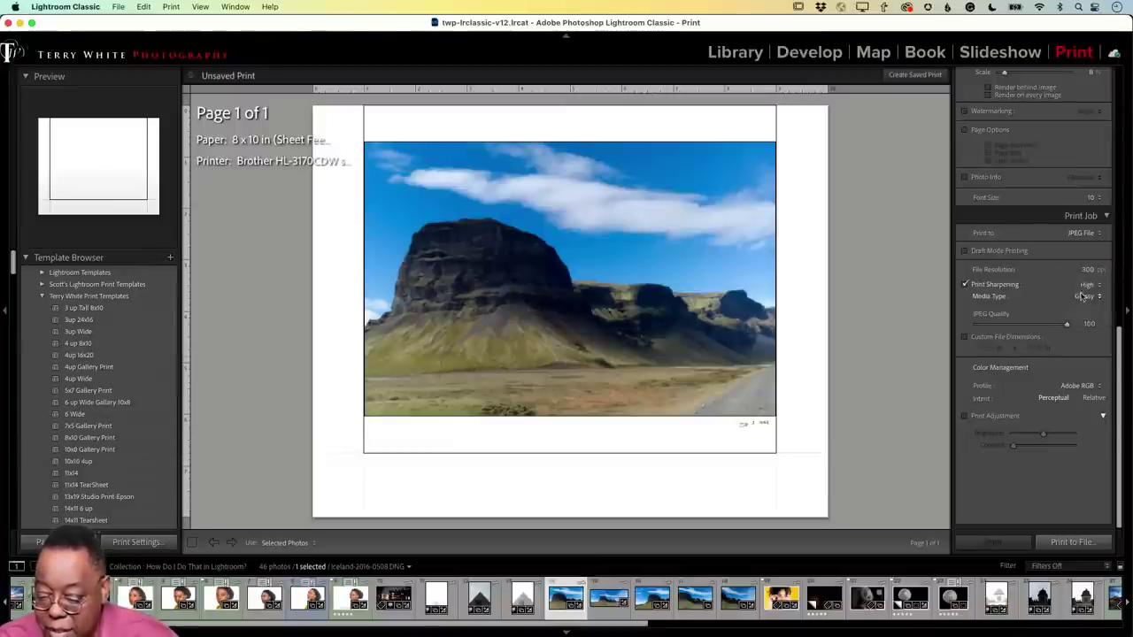
click(1081, 297)
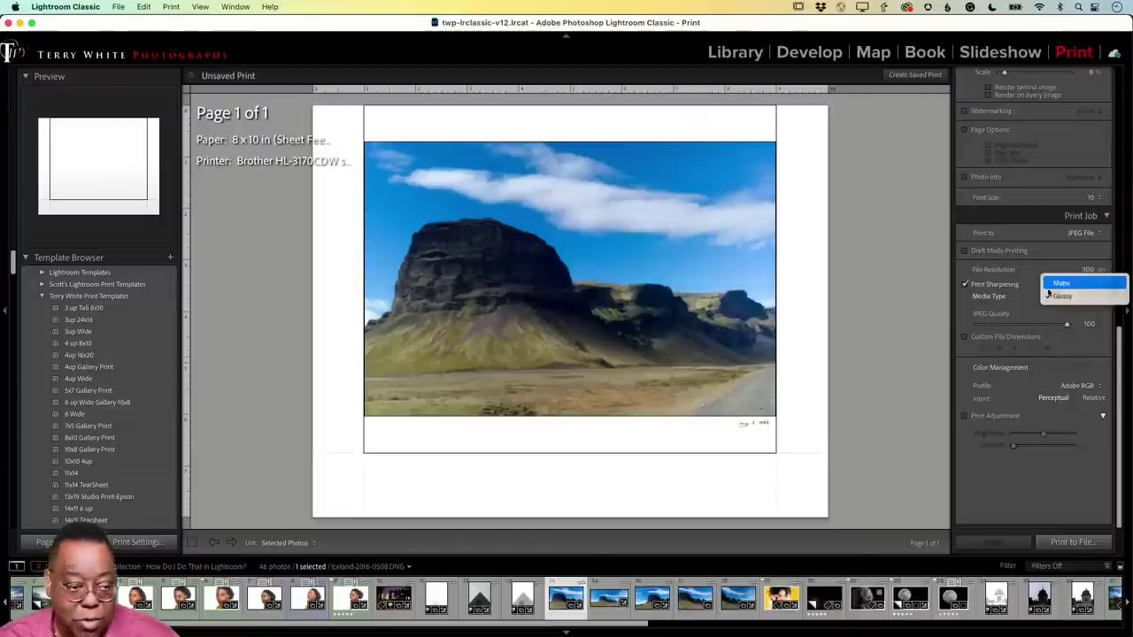
click(1058, 284)
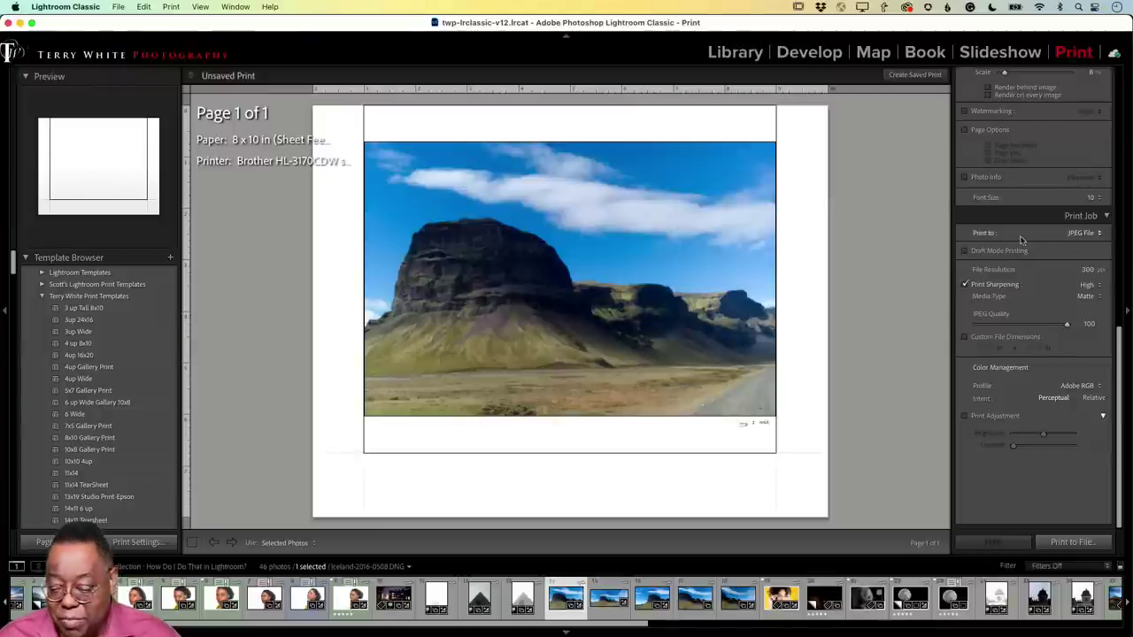
click(1091, 233)
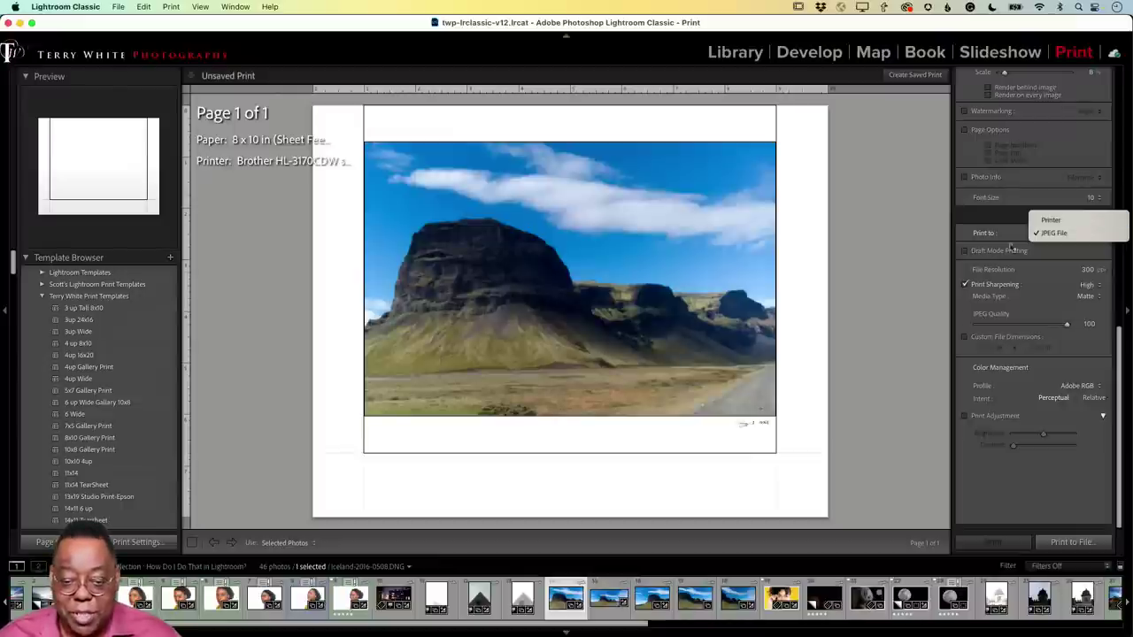
click(867, 268)
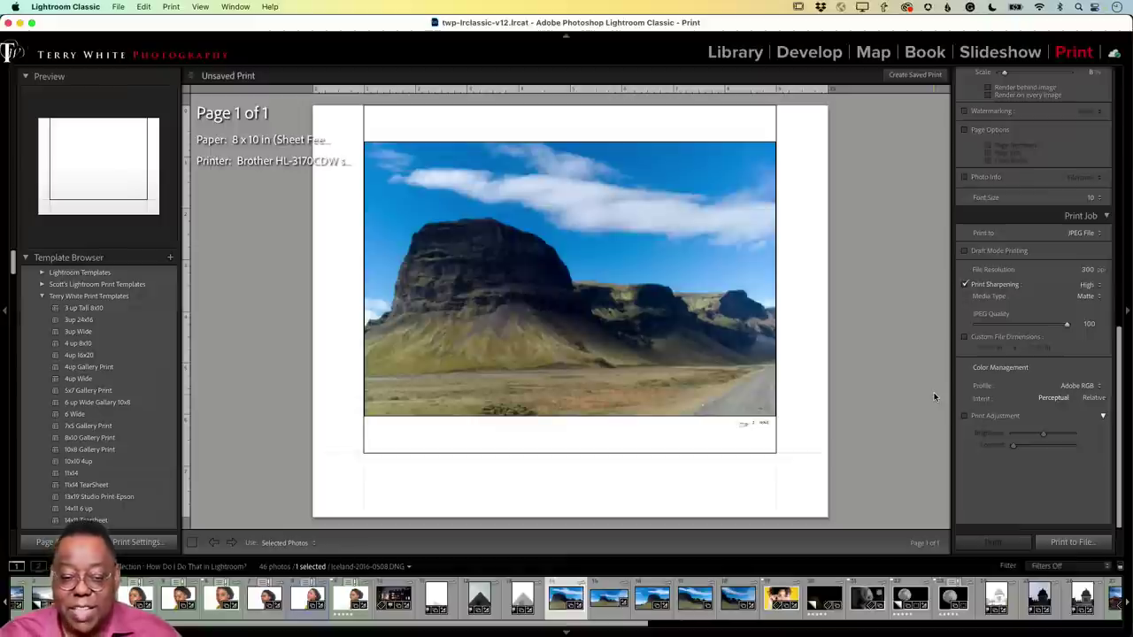
Step: Press G to leave Print and return to the Library Grid view
key(g)
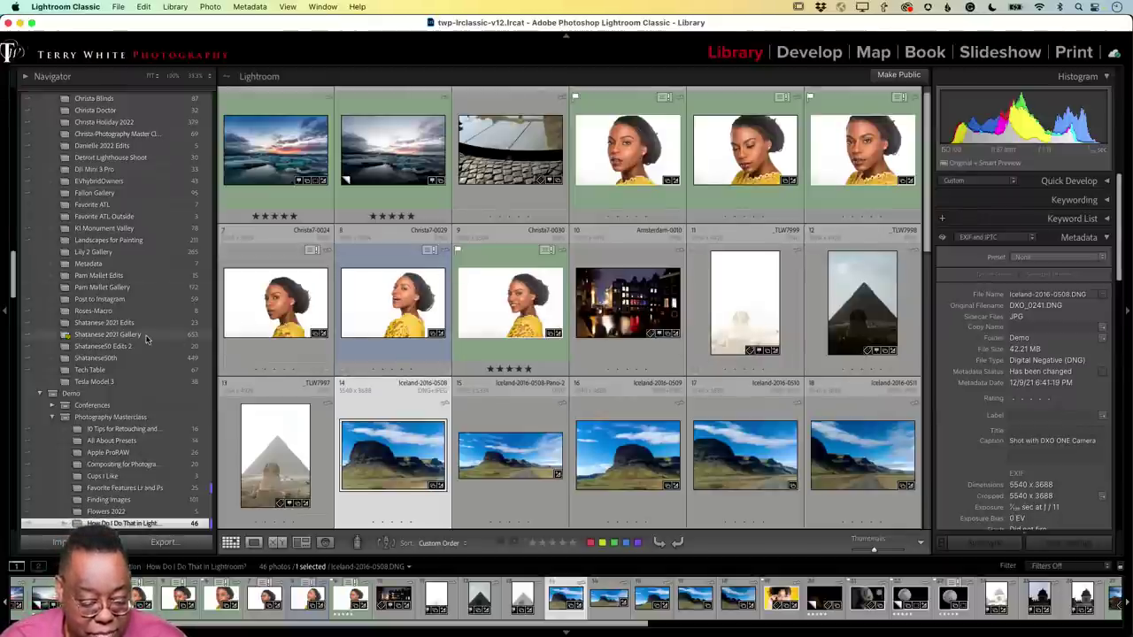
Step: Collapse the Current Work collection set and show the 101-photo Finding Images collection
scroll(147, 340, up, 10)
scroll(147, 340, up, 3)
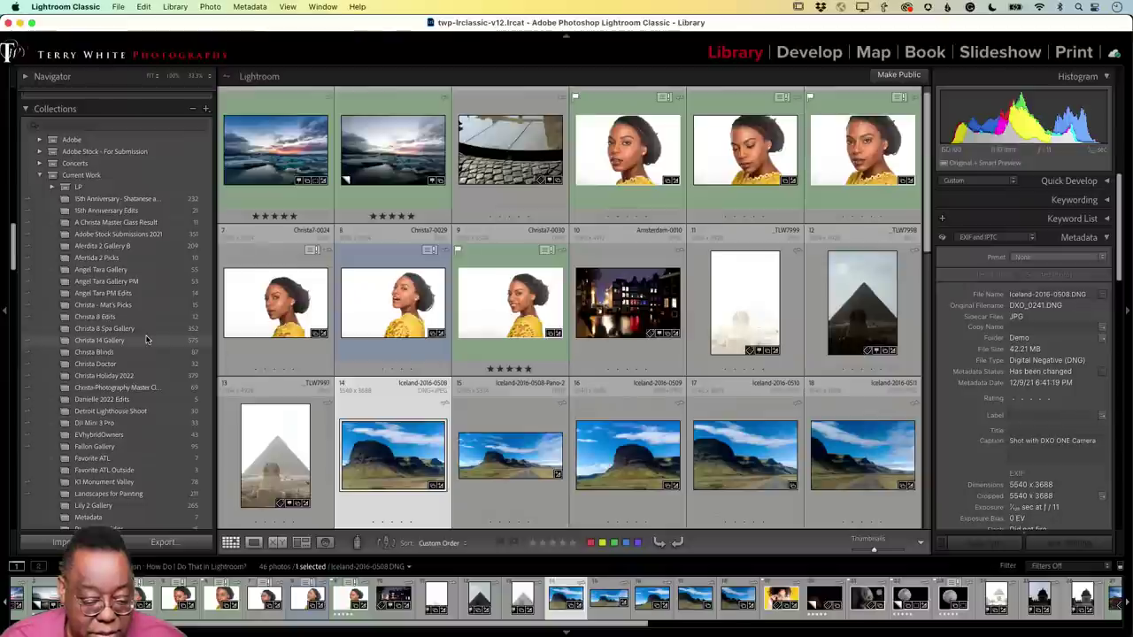
scroll(147, 340, up, 3)
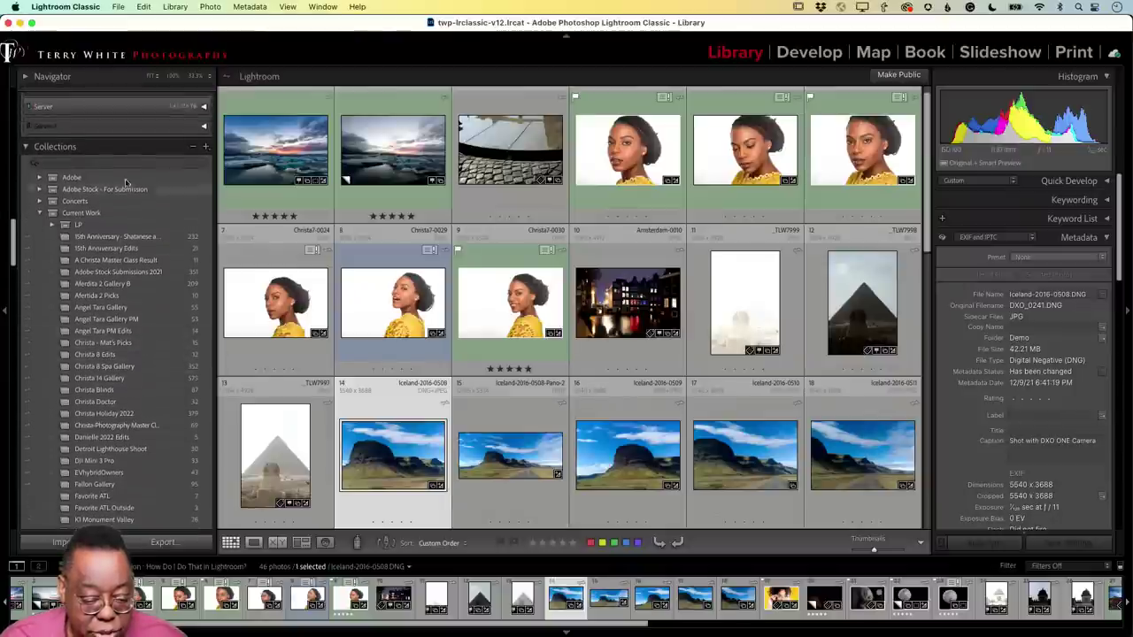
click(39, 213)
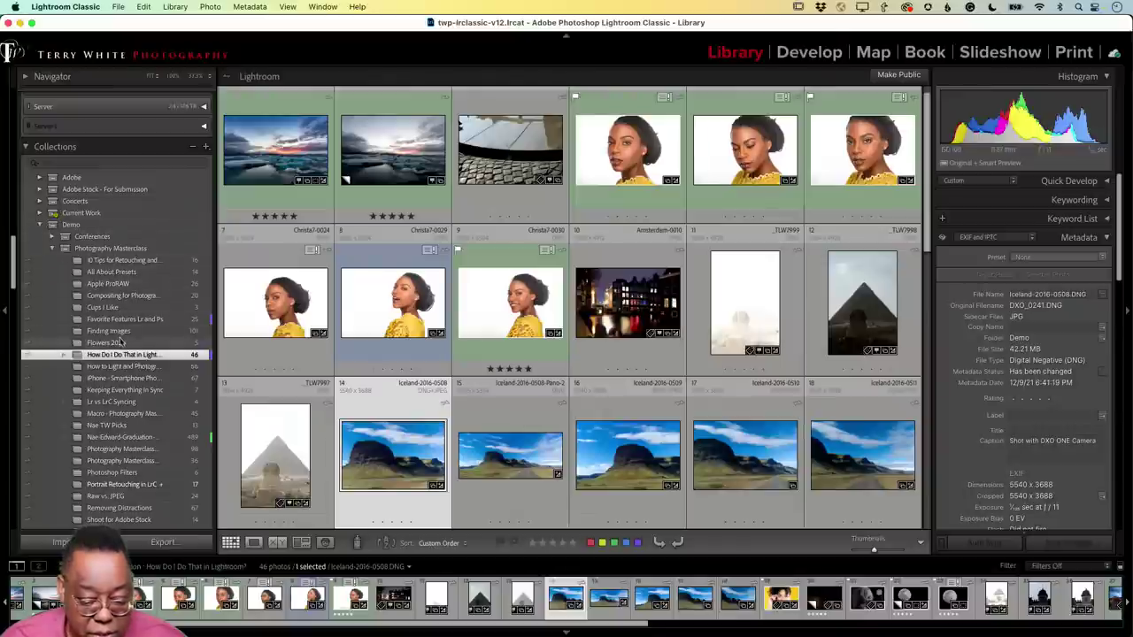
scroll(475, 380, down, 5)
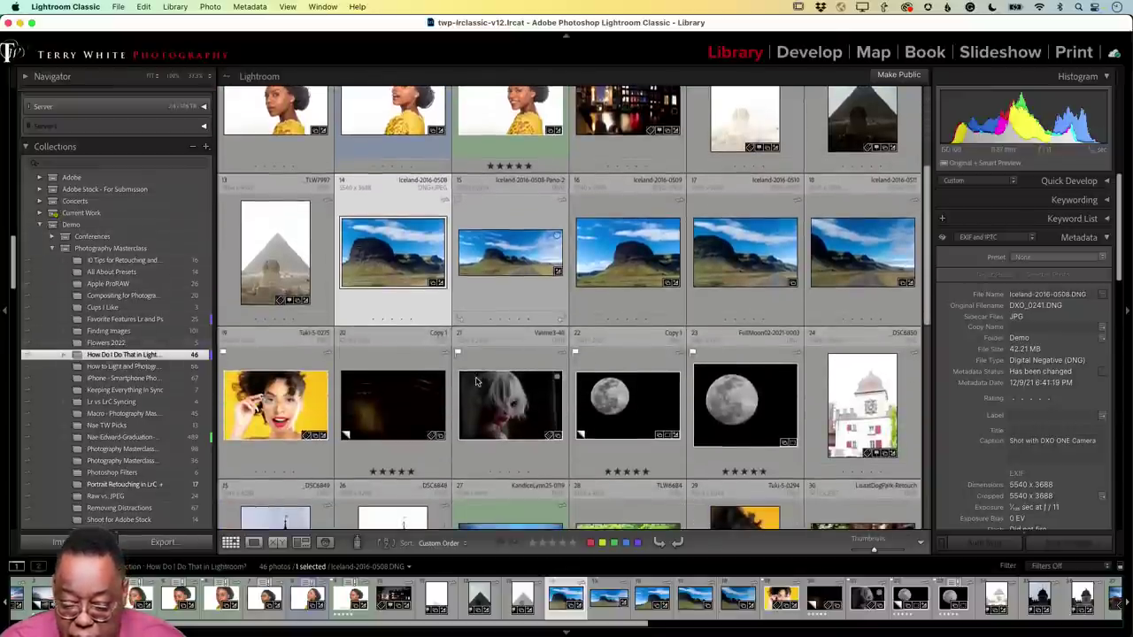
scroll(476, 380, down, 8)
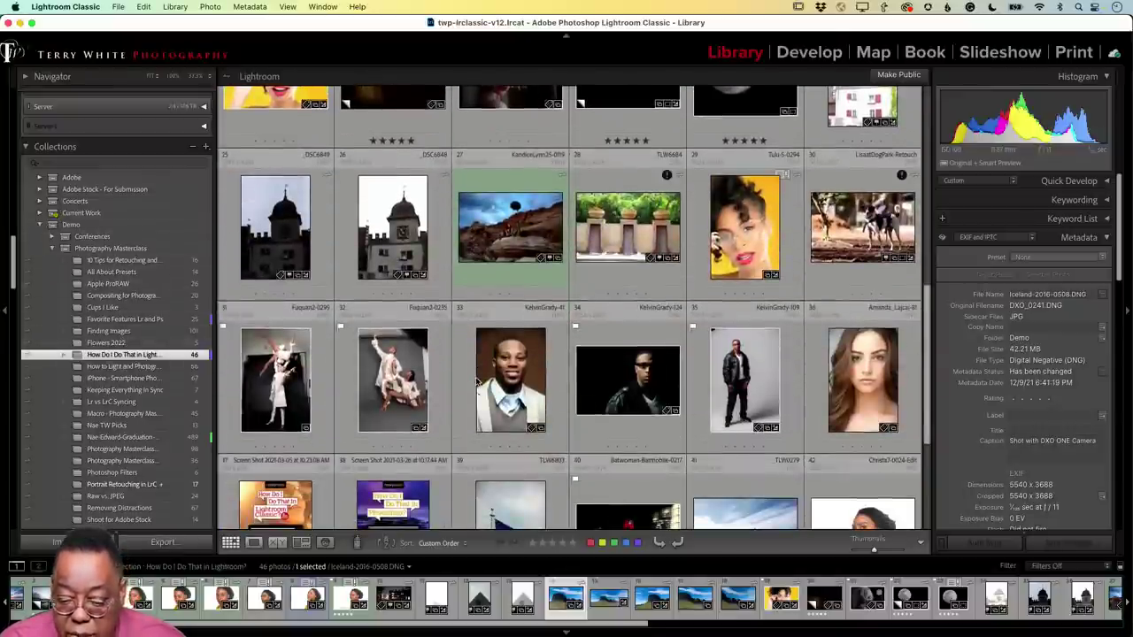
scroll(475, 381, down, 4)
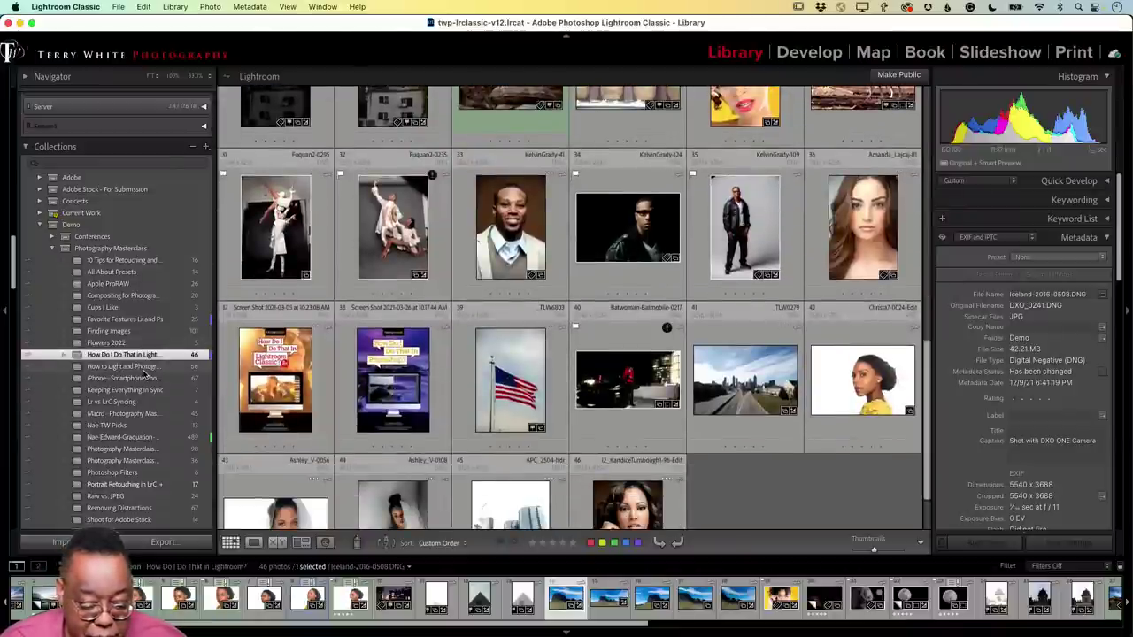
click(109, 331)
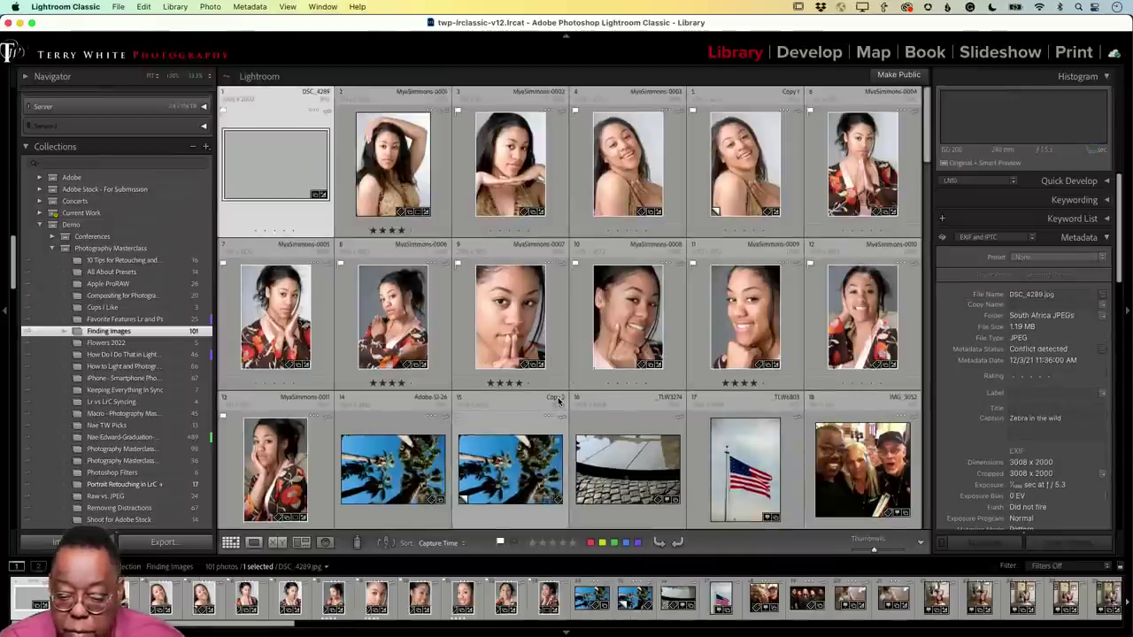
Step: Locate the Atlanta_Airport_Delta_Airfield thumbnails, select photo 32, then move selection to photo 31
scroll(559, 401, down, 4)
scroll(560, 400, down, 10)
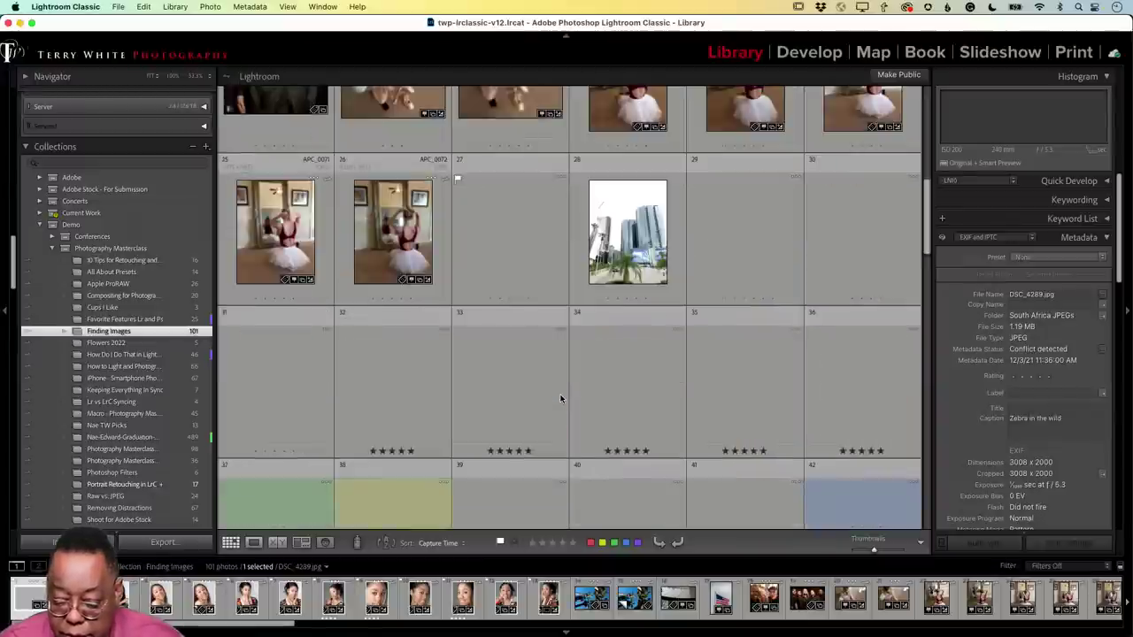
scroll(560, 399, up, 5)
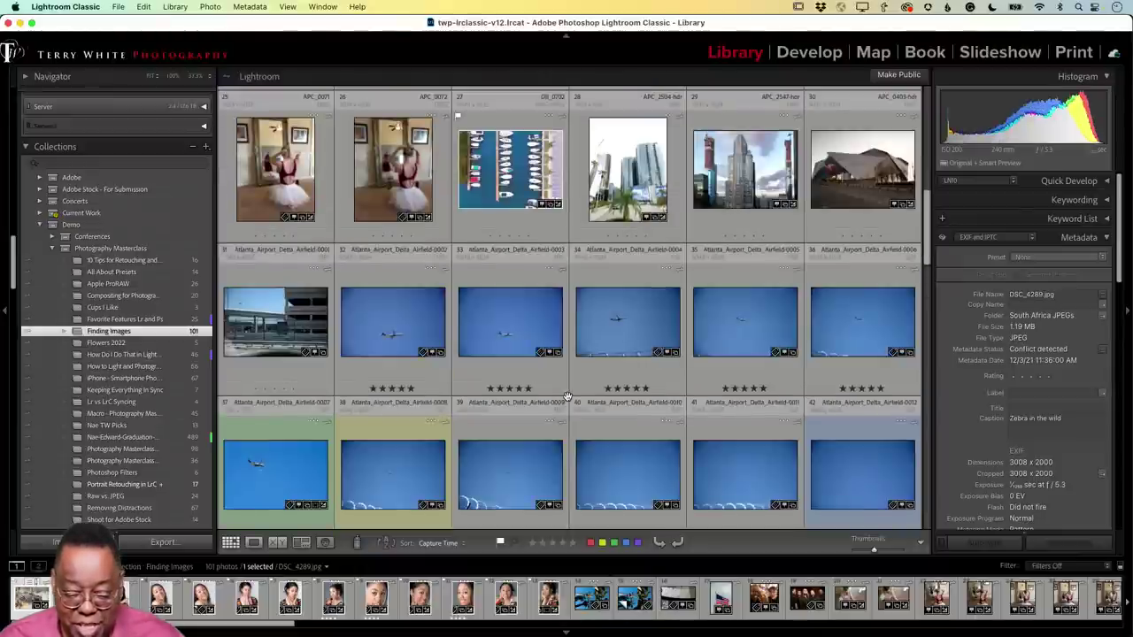
scroll(423, 335, down, 1)
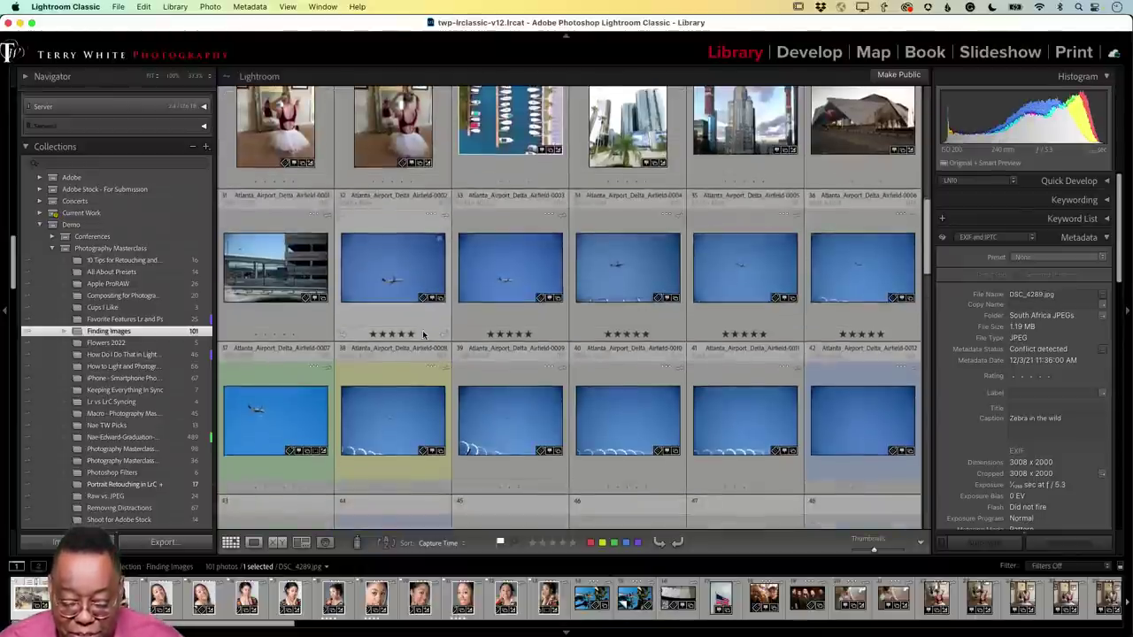
click(417, 316)
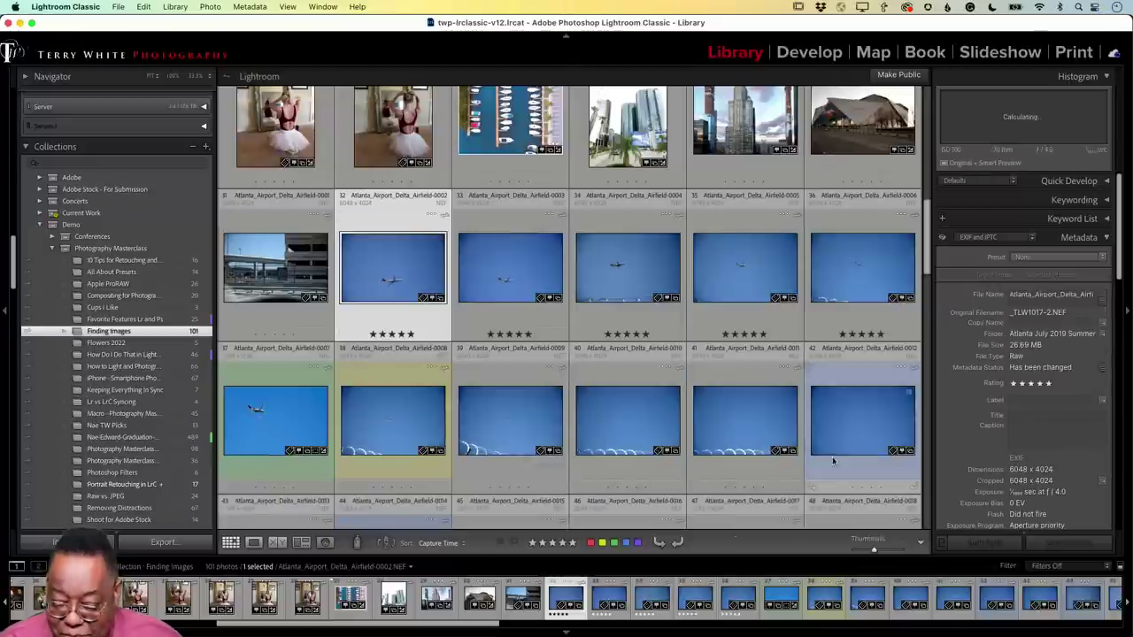
scroll(827, 453, down, 5)
scroll(826, 451, down, 3)
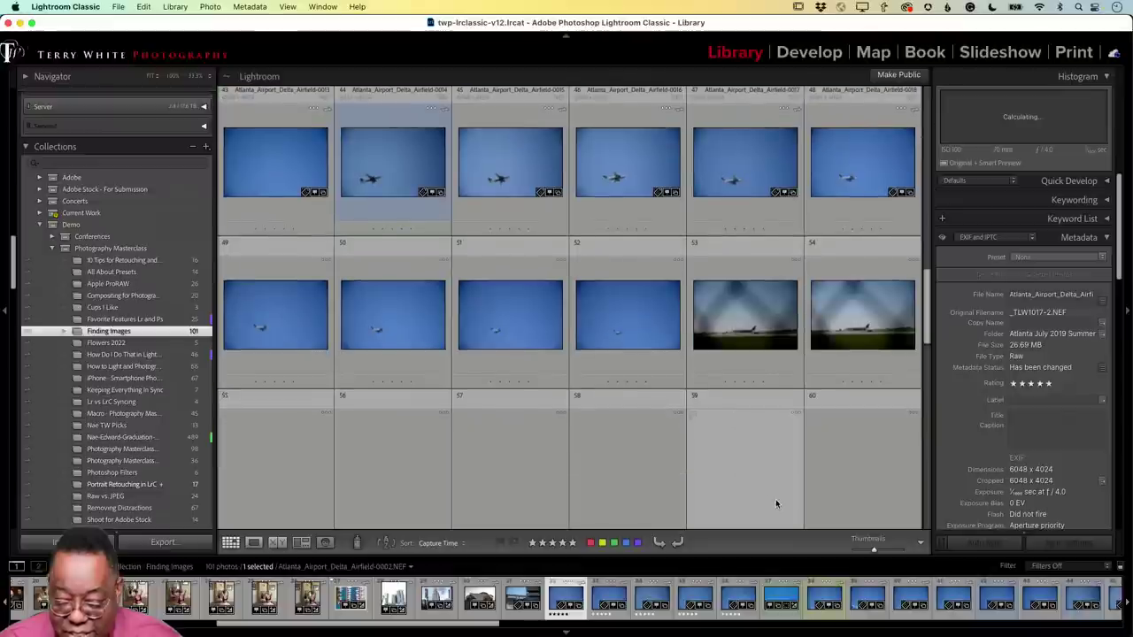
scroll(762, 465, up, 3)
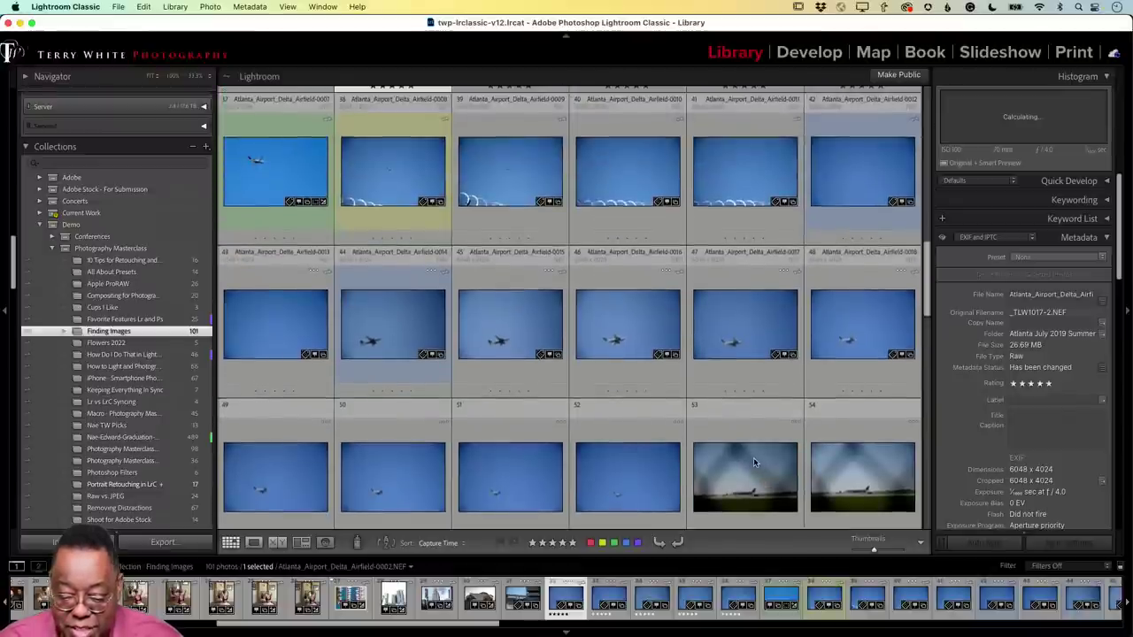
scroll(760, 462, up, 3)
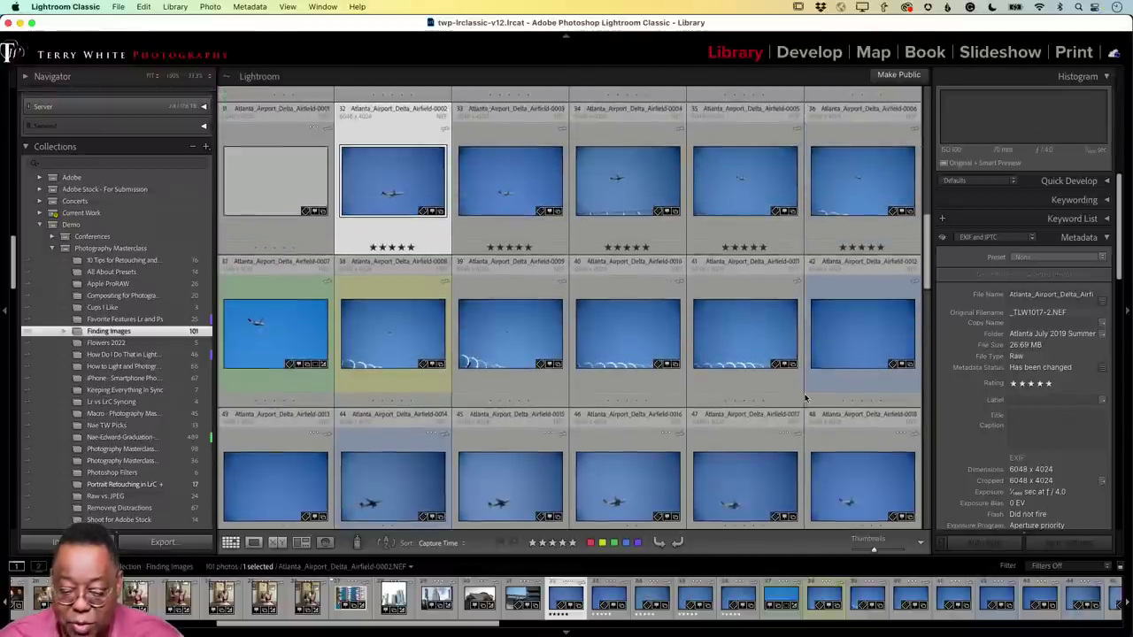
scroll(442, 245, up, 3)
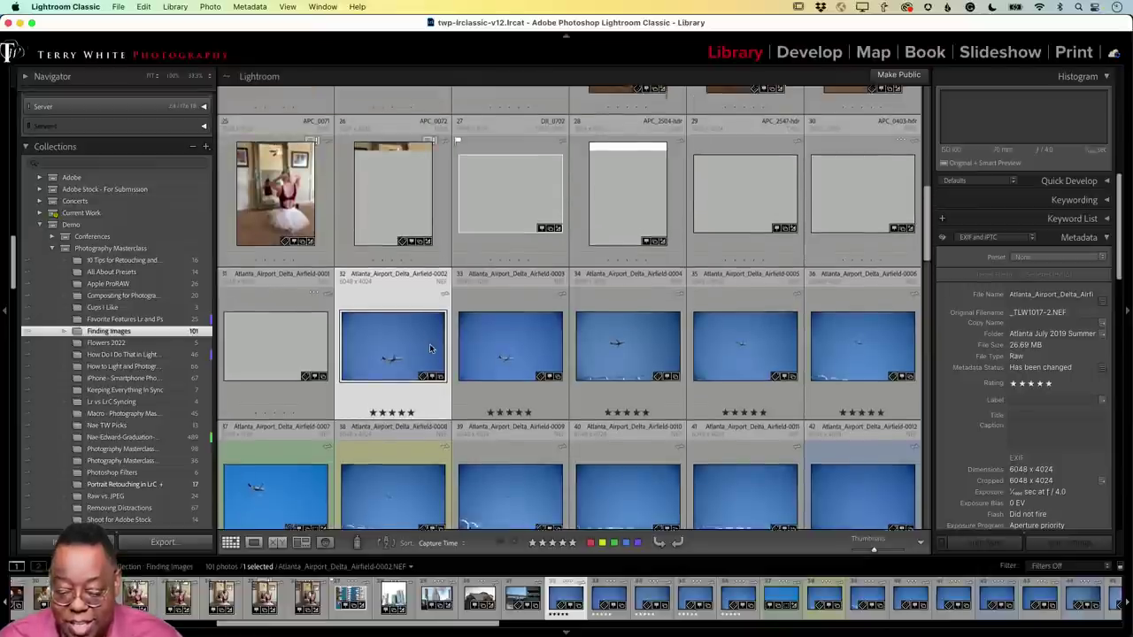
scroll(434, 336, up, 1)
scroll(431, 365, down, 2)
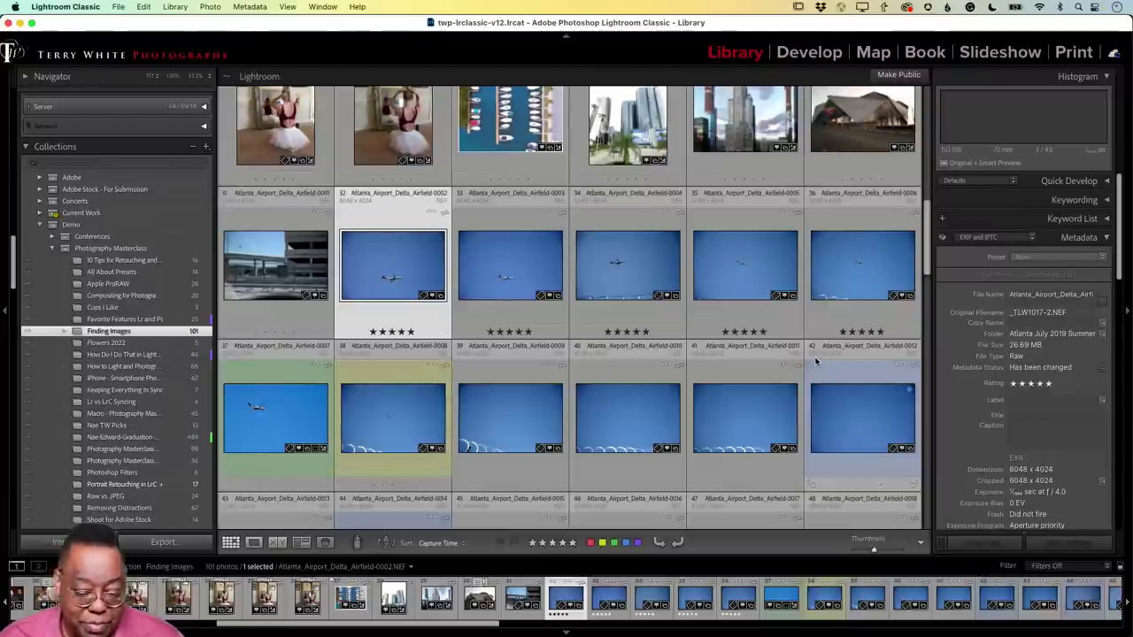
key(Left)
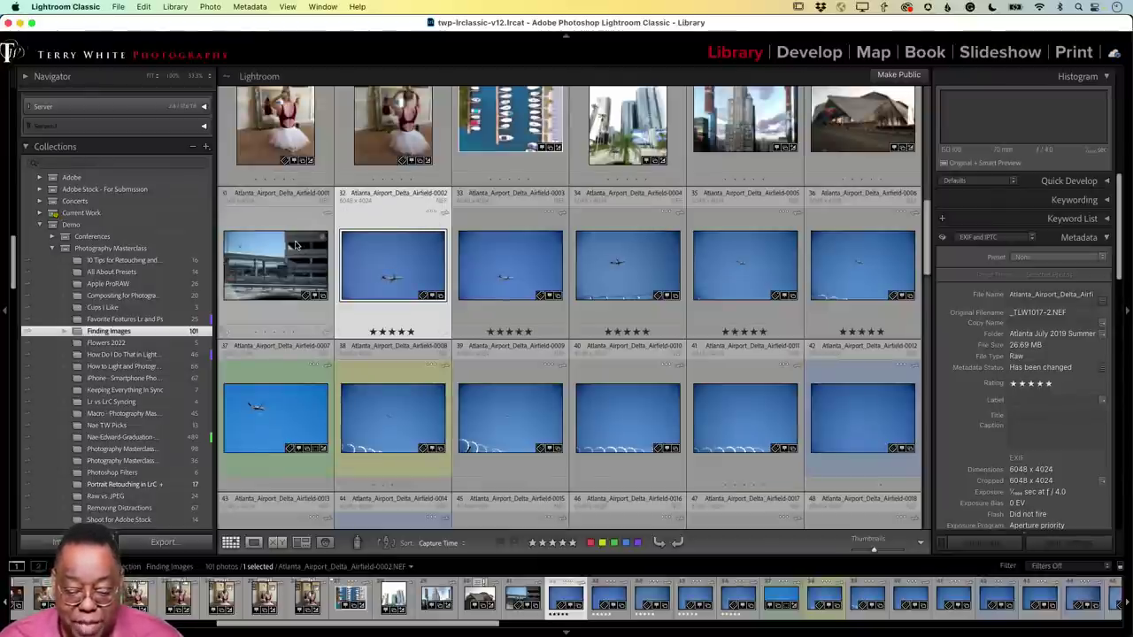
Step: Convert photos 31–42 to DNG, deleting originals after successful conversion
shift+click(829, 416)
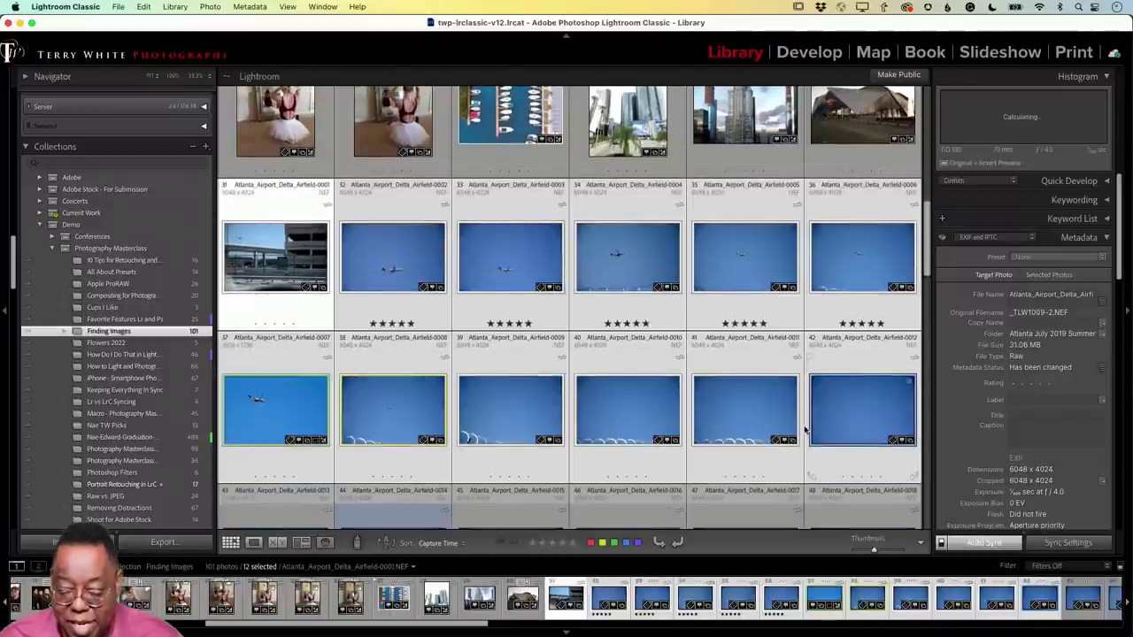
click(176, 6)
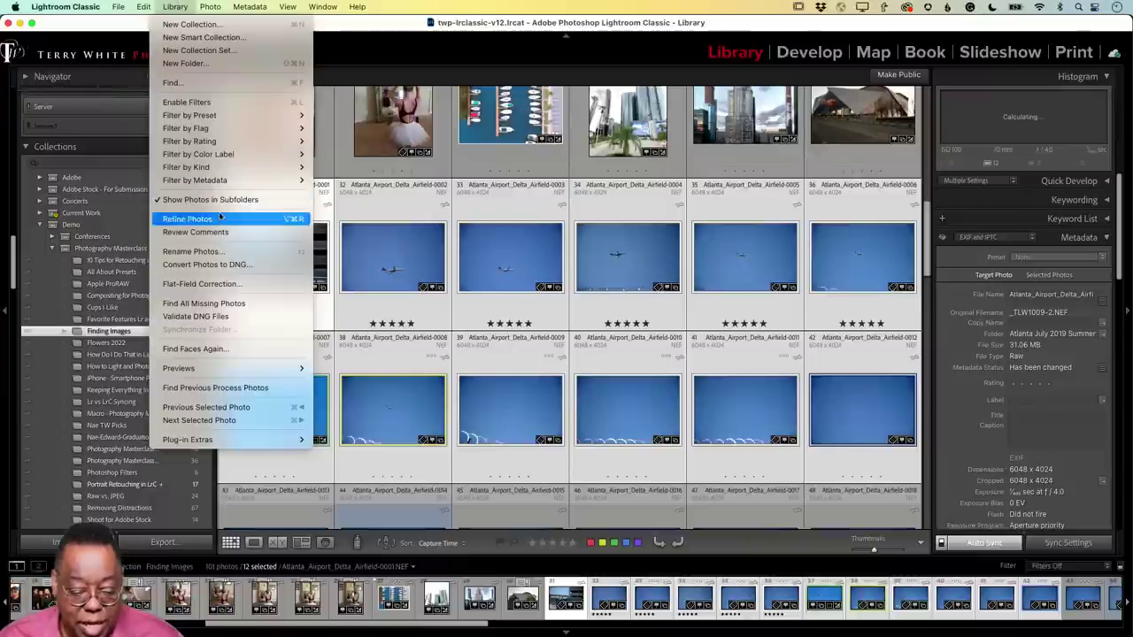
click(240, 264)
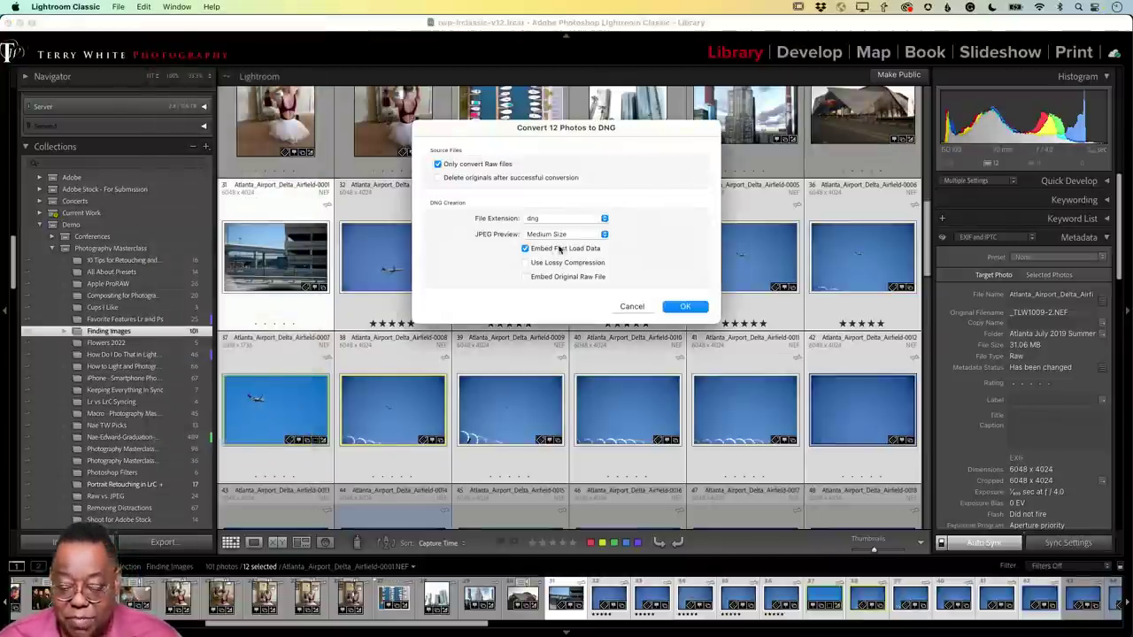
click(475, 179)
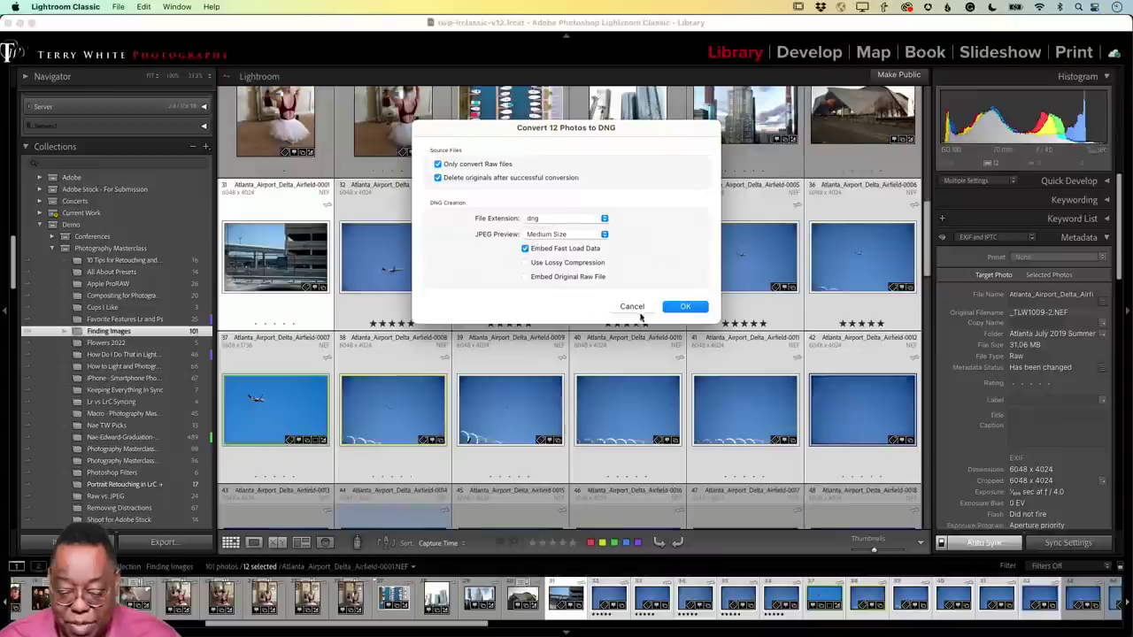
click(681, 308)
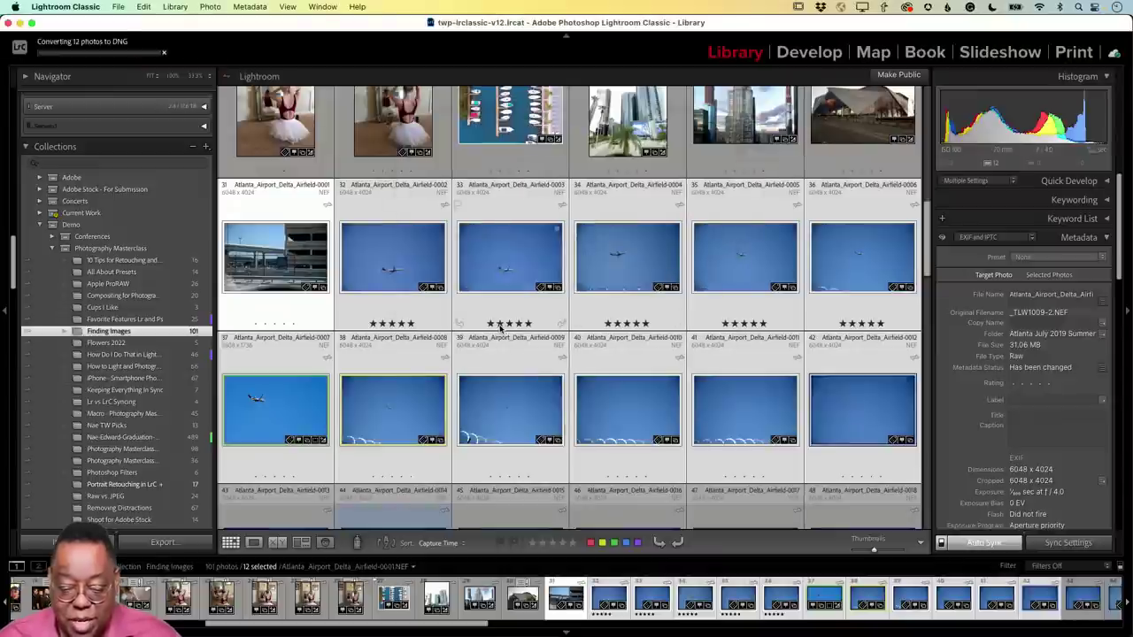